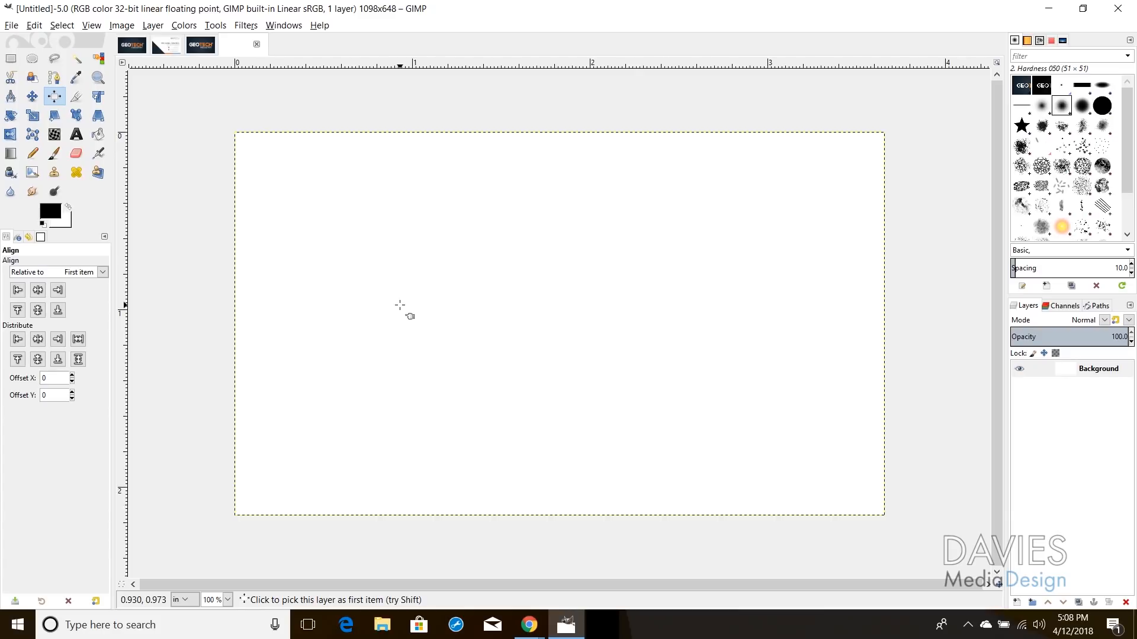
Step: Drag two vertical and two horizontal guides to just inside each edge of the 1098×648 canvas
left_click(32, 96)
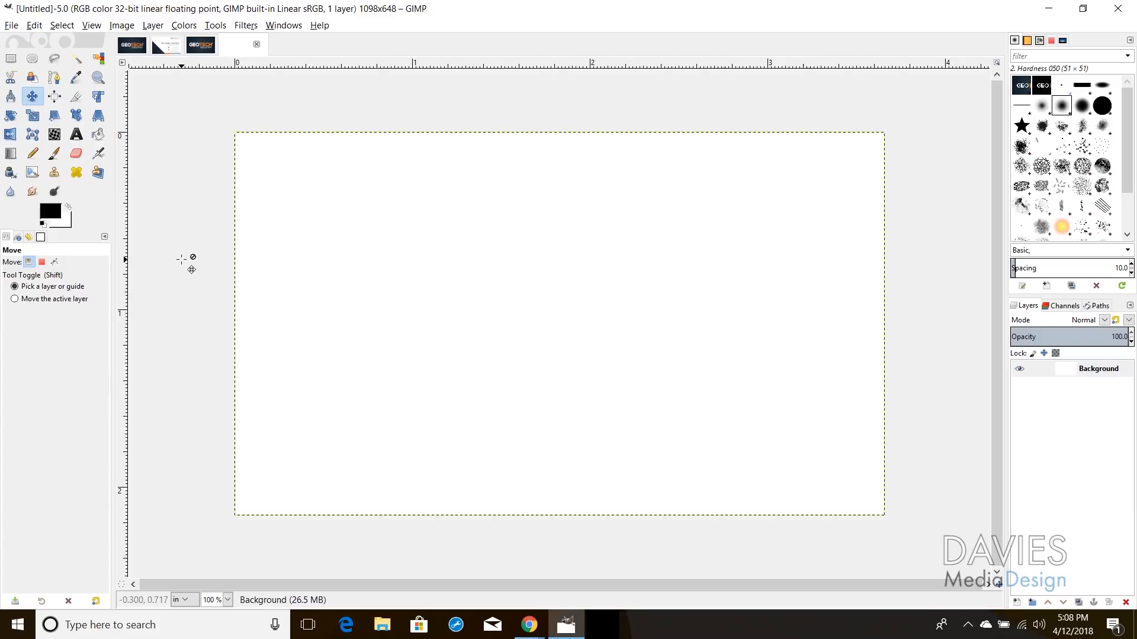
left_click_drag(125, 244, 247, 244)
left_click_drag(434, 69, 434, 141)
left_click_drag(126, 270, 876, 300)
left_click_drag(734, 66, 699, 508)
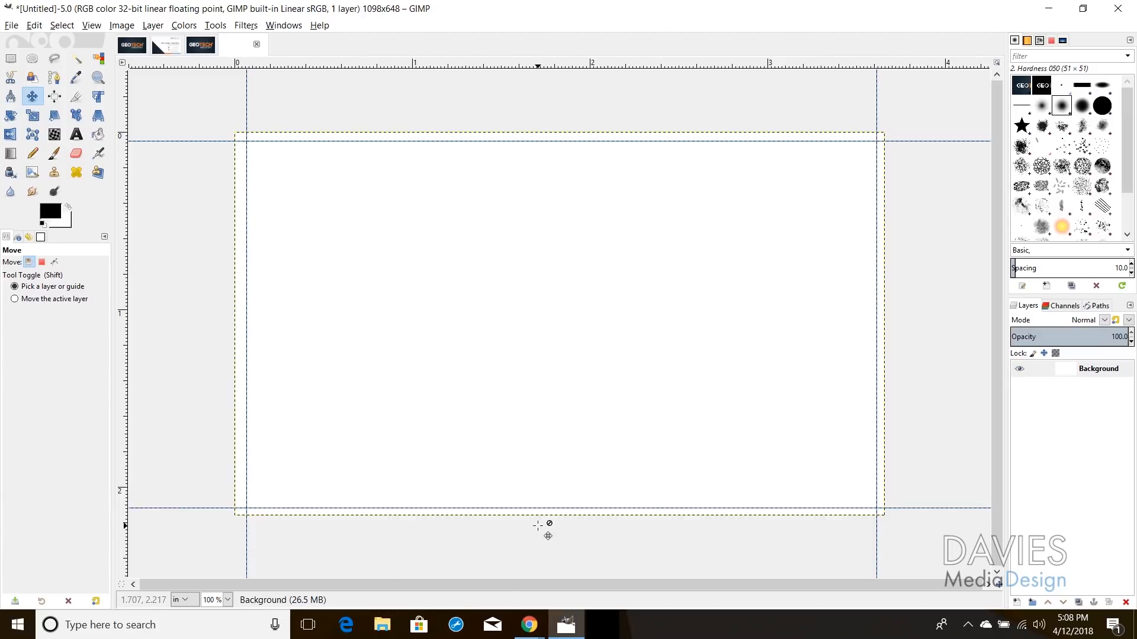
Step: Check the standard business card bleed and trim sizes on the MOO size guide page
left_click(530, 624)
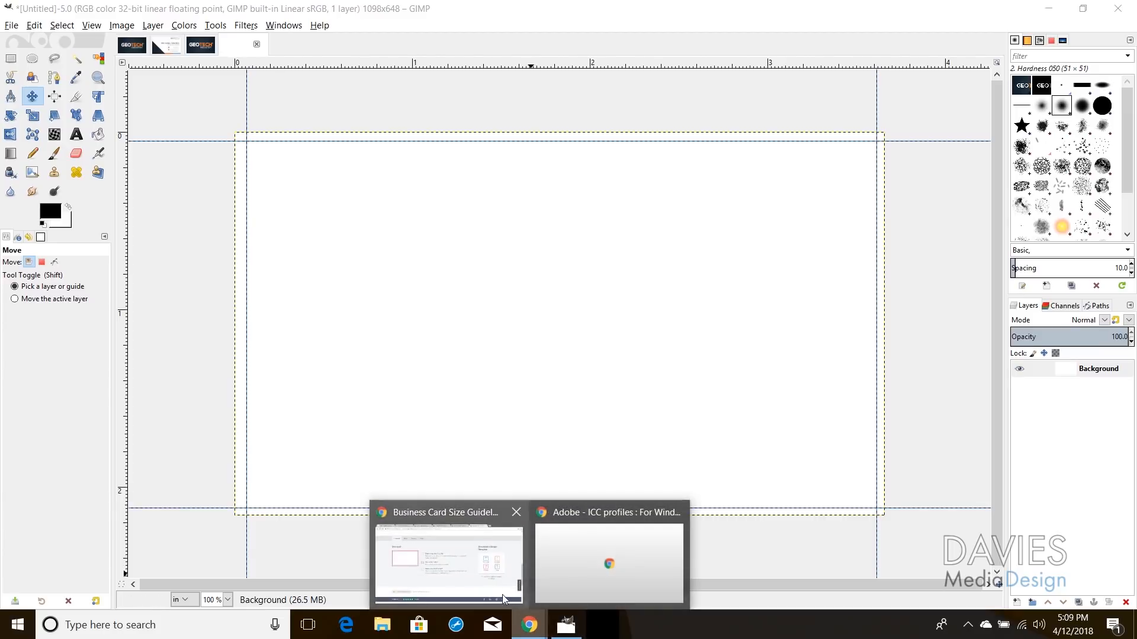
left_click(504, 599)
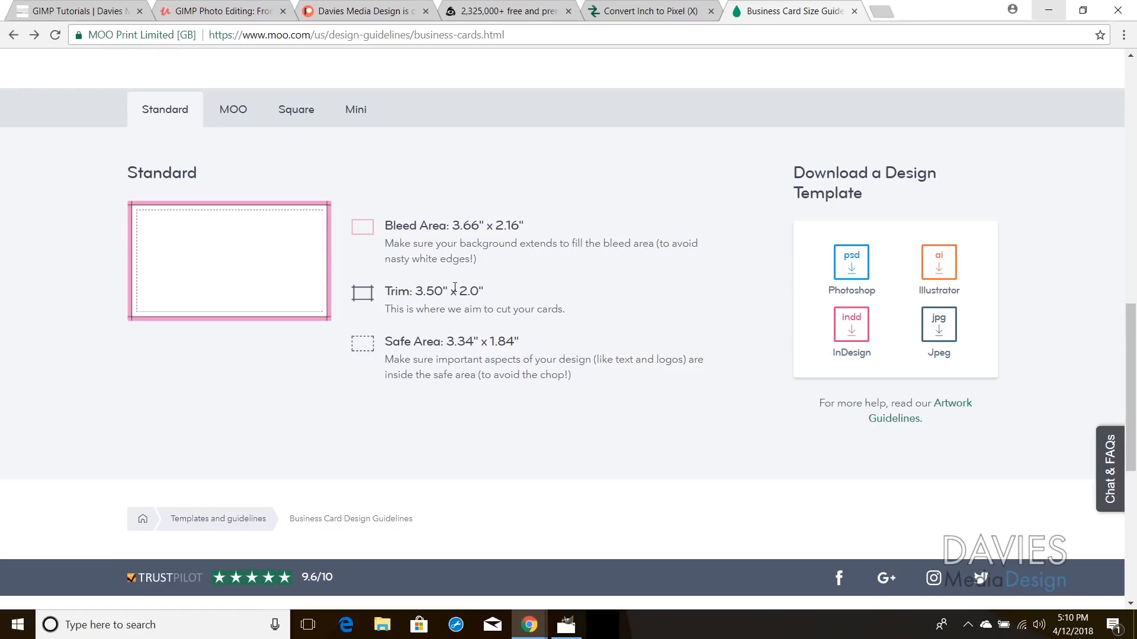
key("alt+Tab")
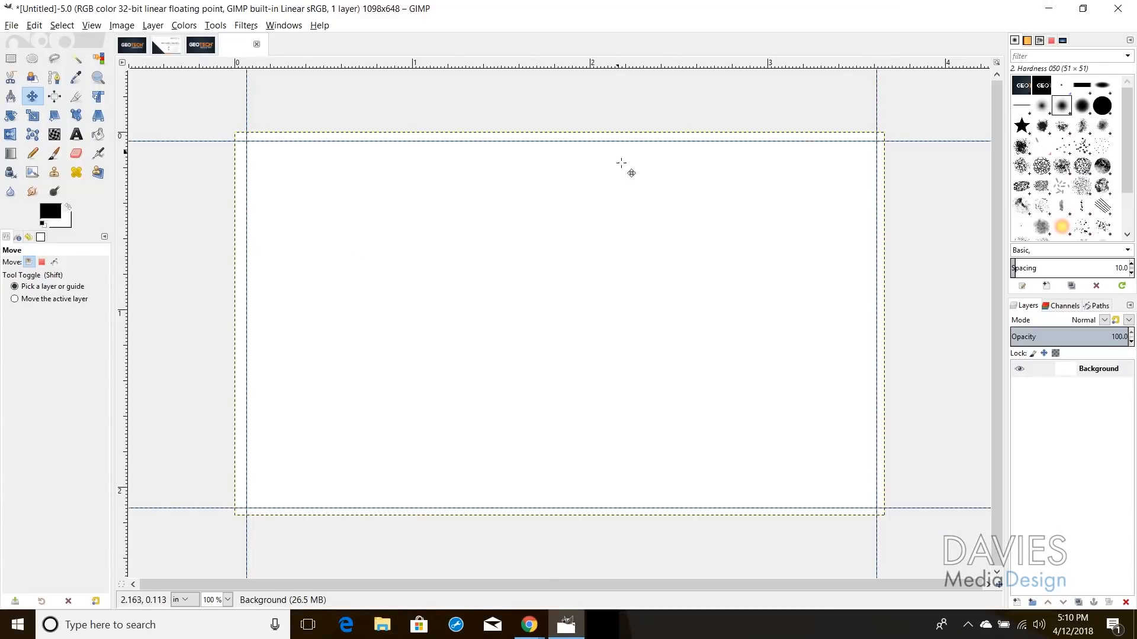
left_click(528, 624)
left_click(499, 591)
Step: Convert .08 inch to pixels in the inch-to-pixel converter, giving 7.68 pixels
left_click(651, 9)
left_click(435, 210)
type(".08")
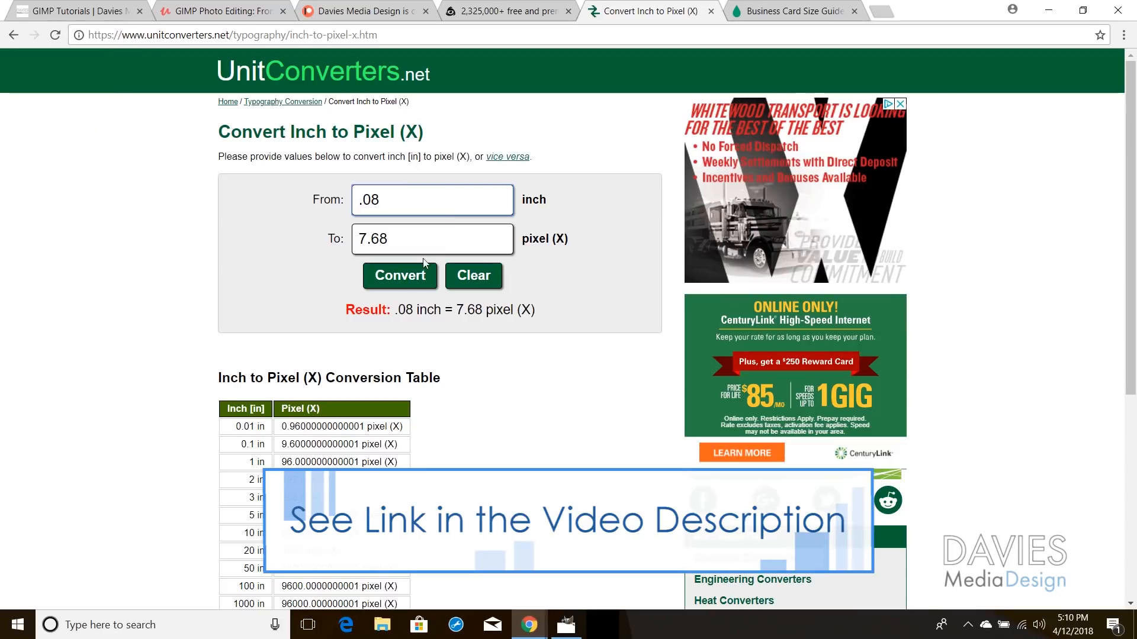
left_click(418, 240)
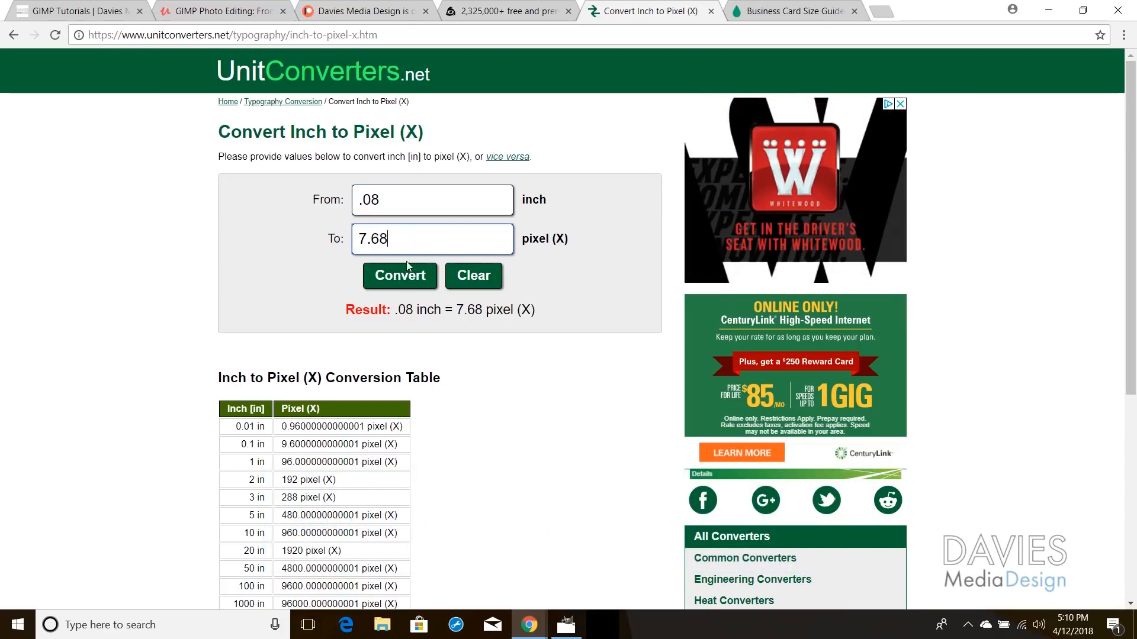
Step: Back in GIMP, move the left guide 8 pixels with Align's Offset X 8 and Distribute left edges
left_click(1049, 10)
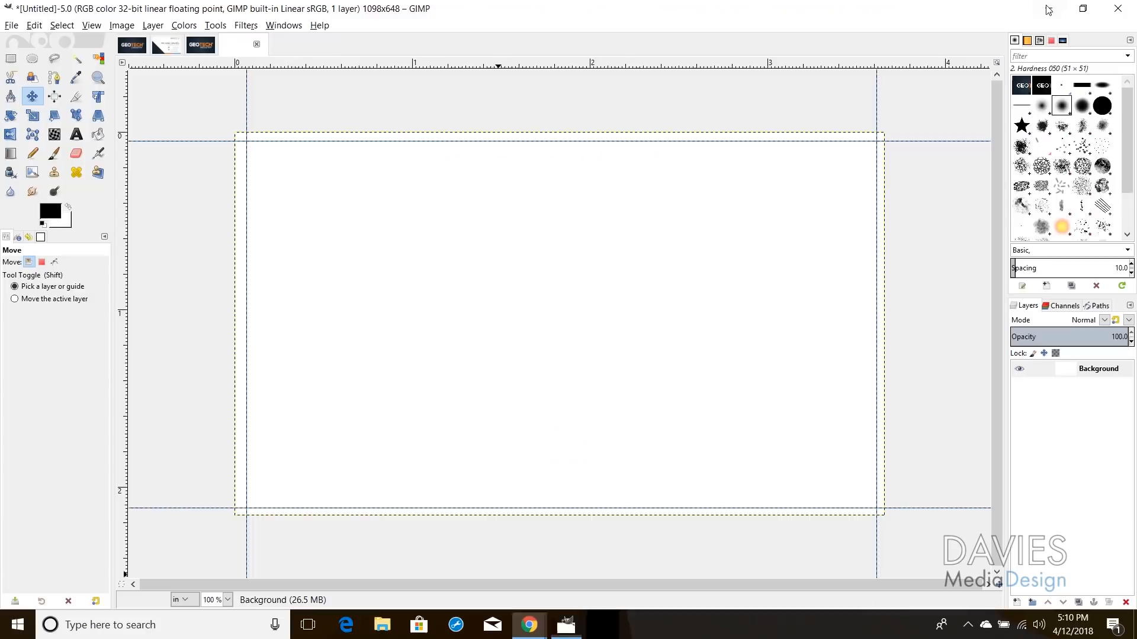
left_click(57, 99)
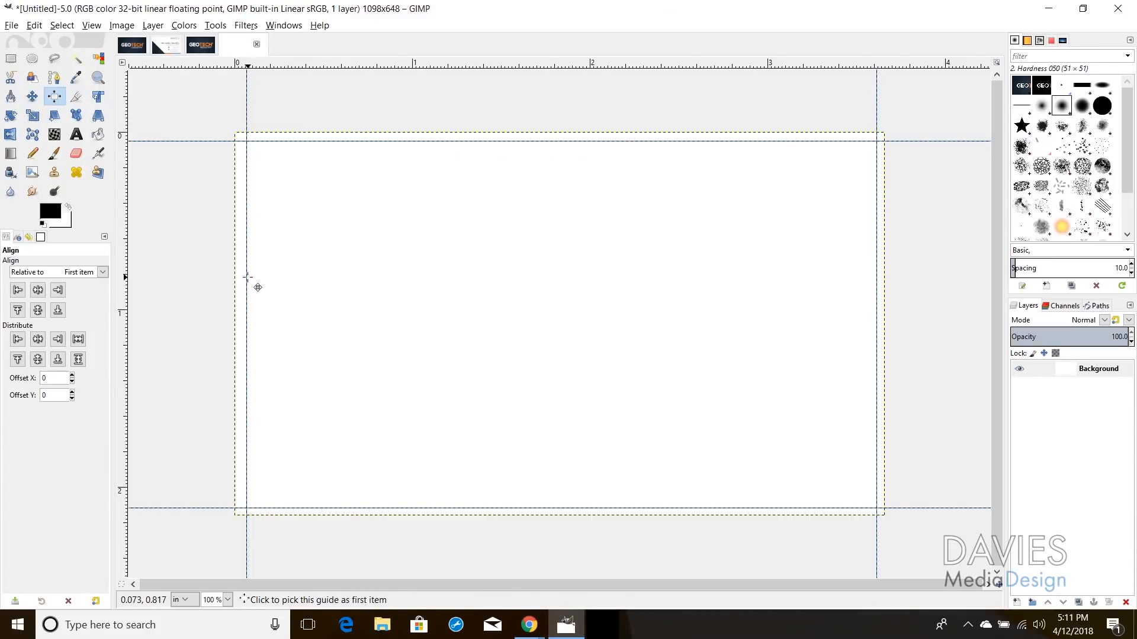
left_click(245, 333)
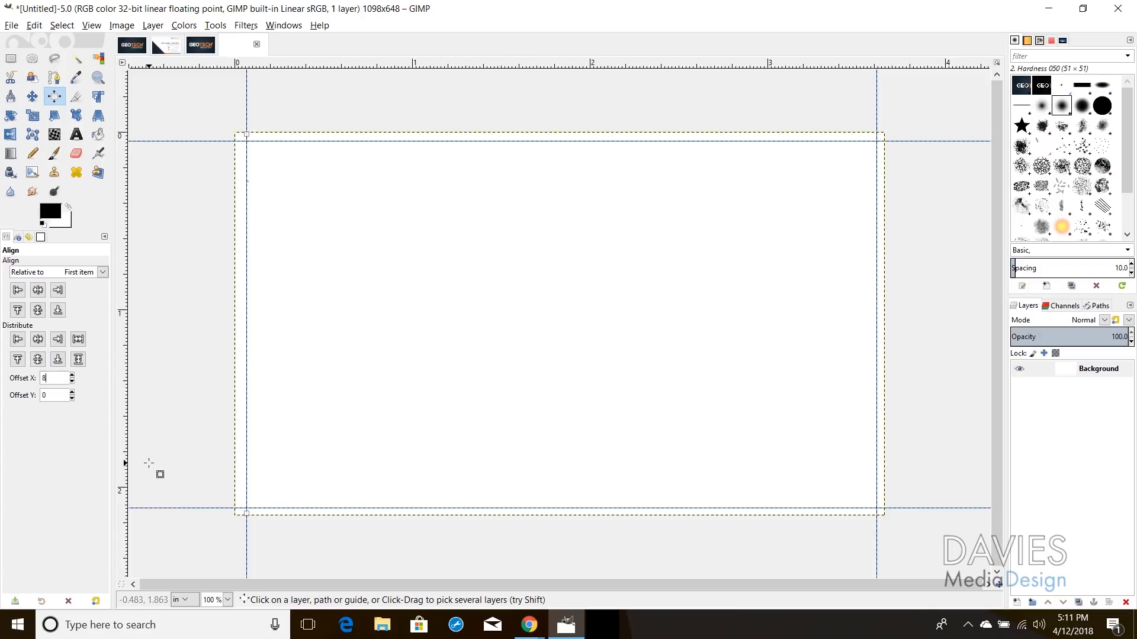
left_click(18, 339)
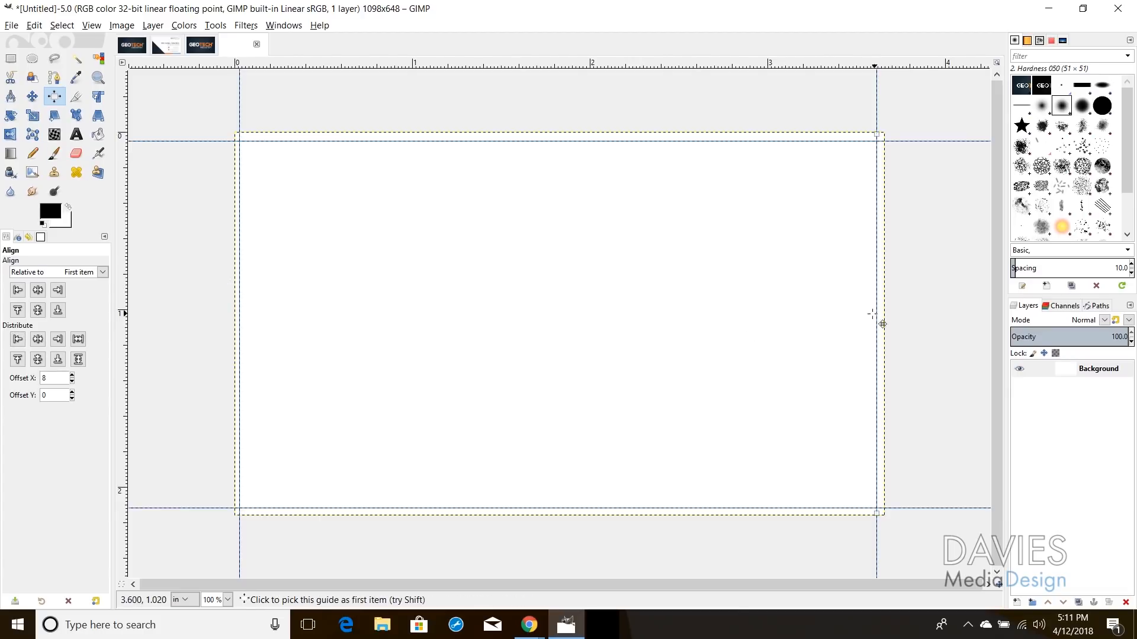
Step: Change Offset X to -8 and distribute the right guide 8 pixels from the right edge
left_click(43, 378)
type("-")
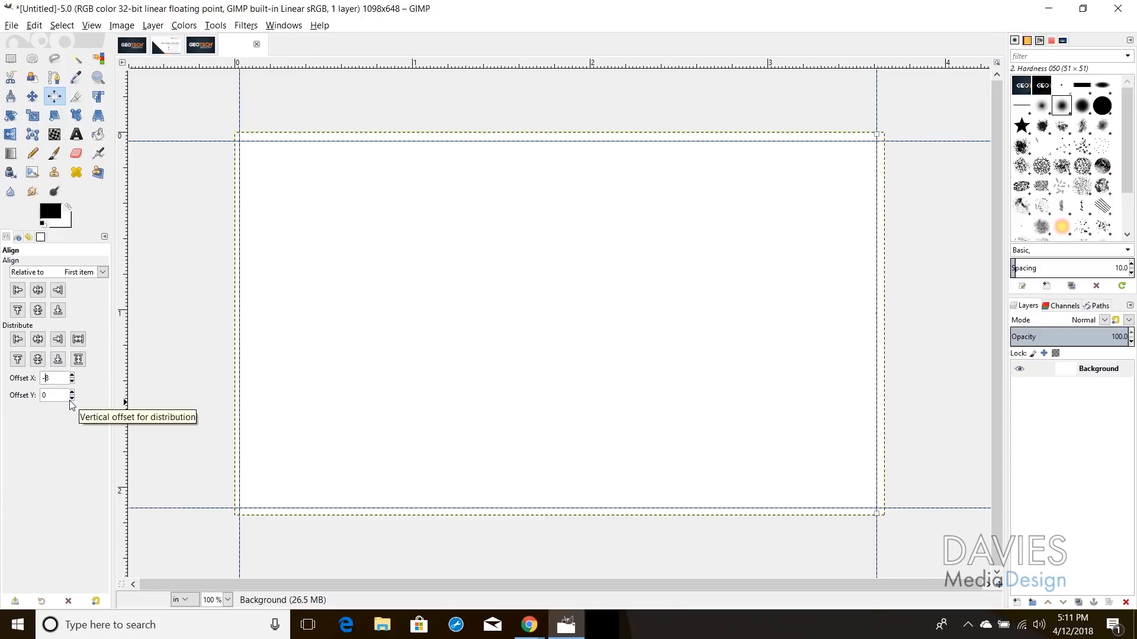
left_click(58, 339)
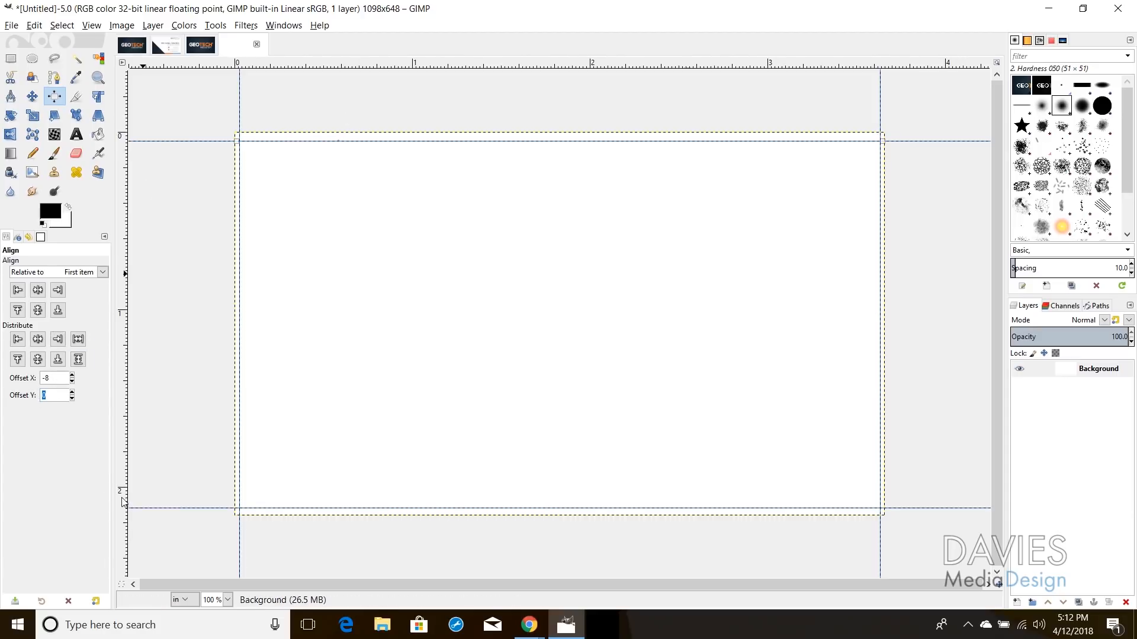
Step: Shift the top and bottom guides 8 px using Offset Y 8, then reopen the MOO size guide
type("8")
left_click(18, 360)
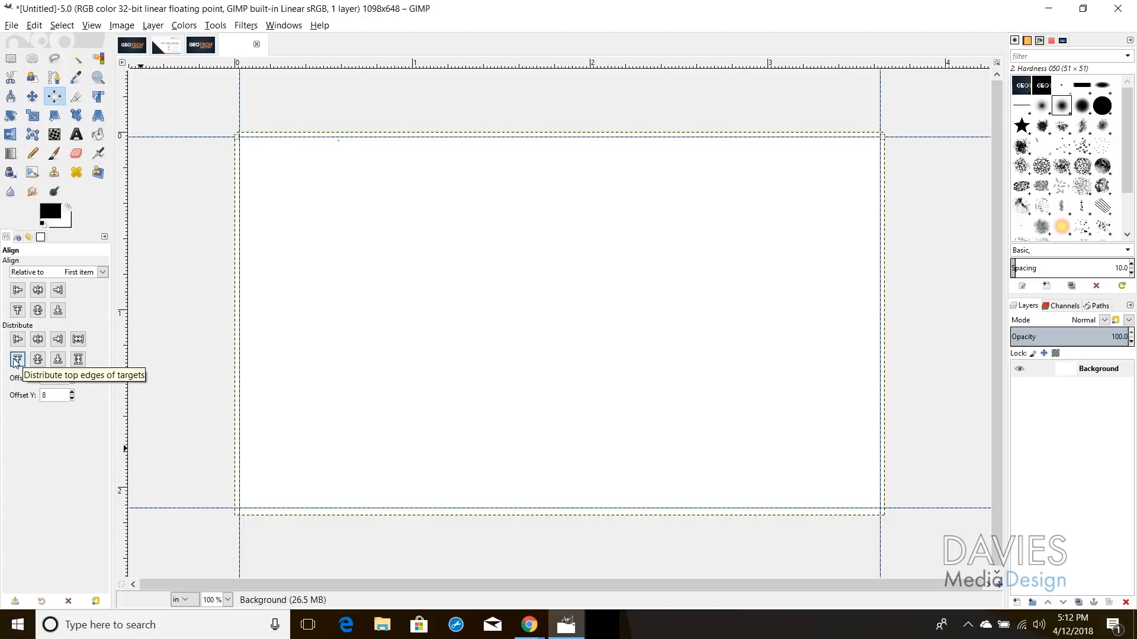
left_click(393, 508)
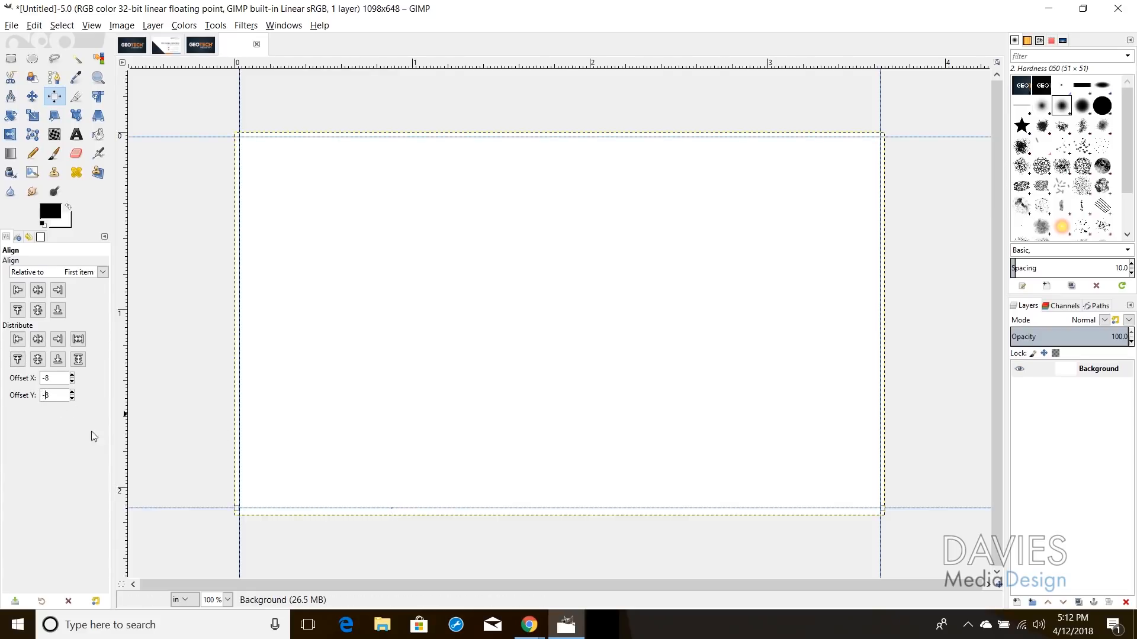
left_click(59, 363)
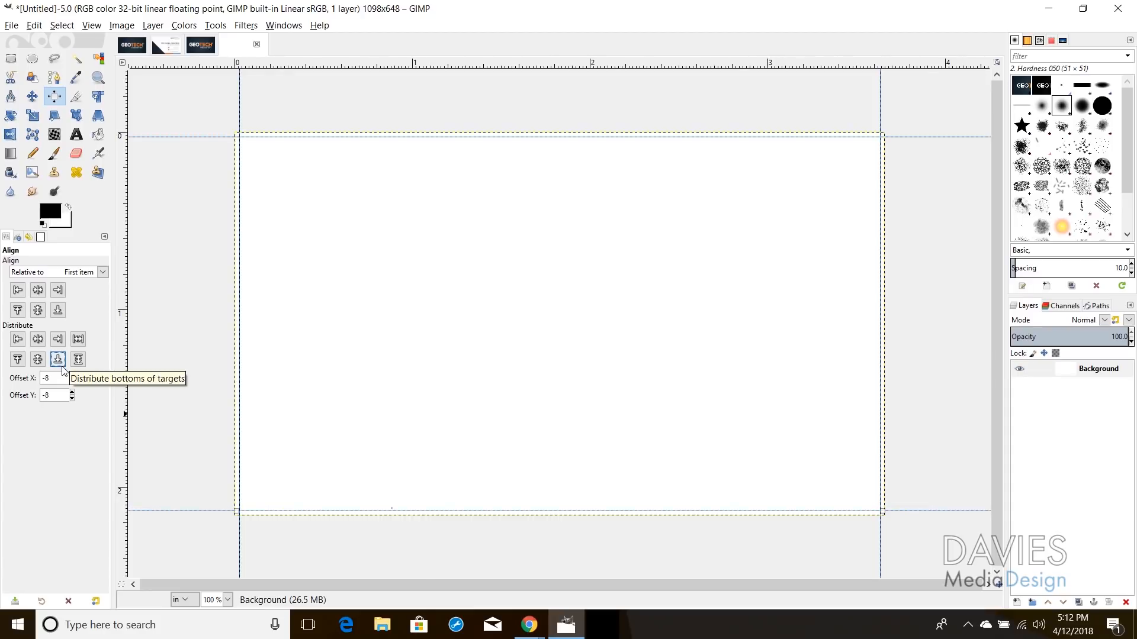
left_click(474, 564)
left_click(793, 9)
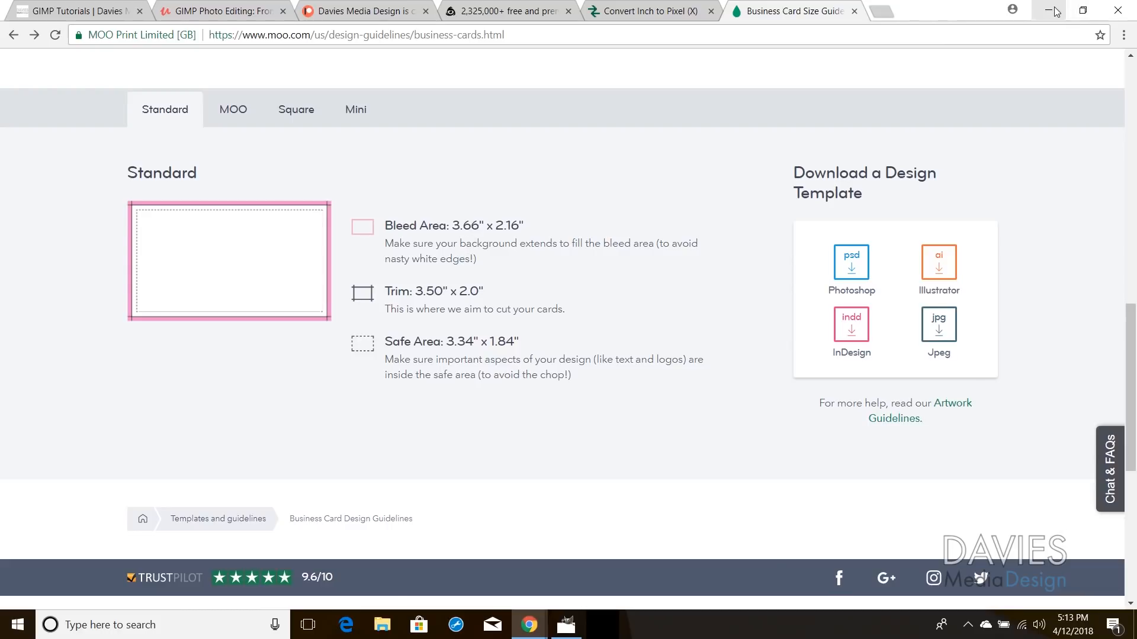
Step: Convert .16 inch to 15.36 pixels in the converter, then return to GIMP
left_click(663, 9)
left_click_drag(450, 199, 325, 199)
type(".16")
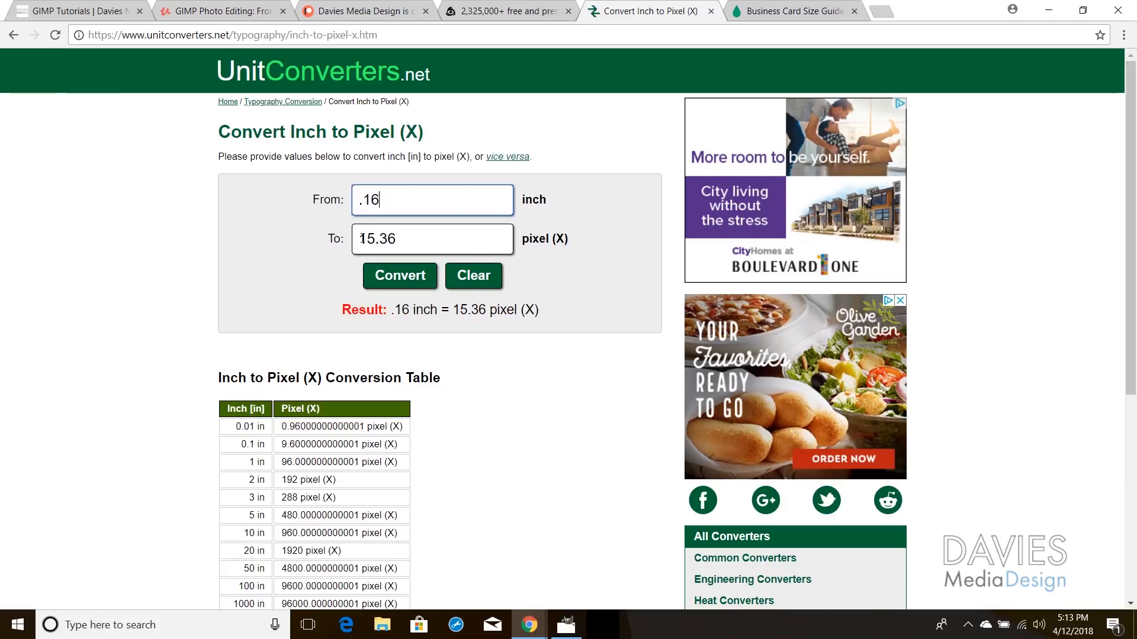
double_click(370, 237)
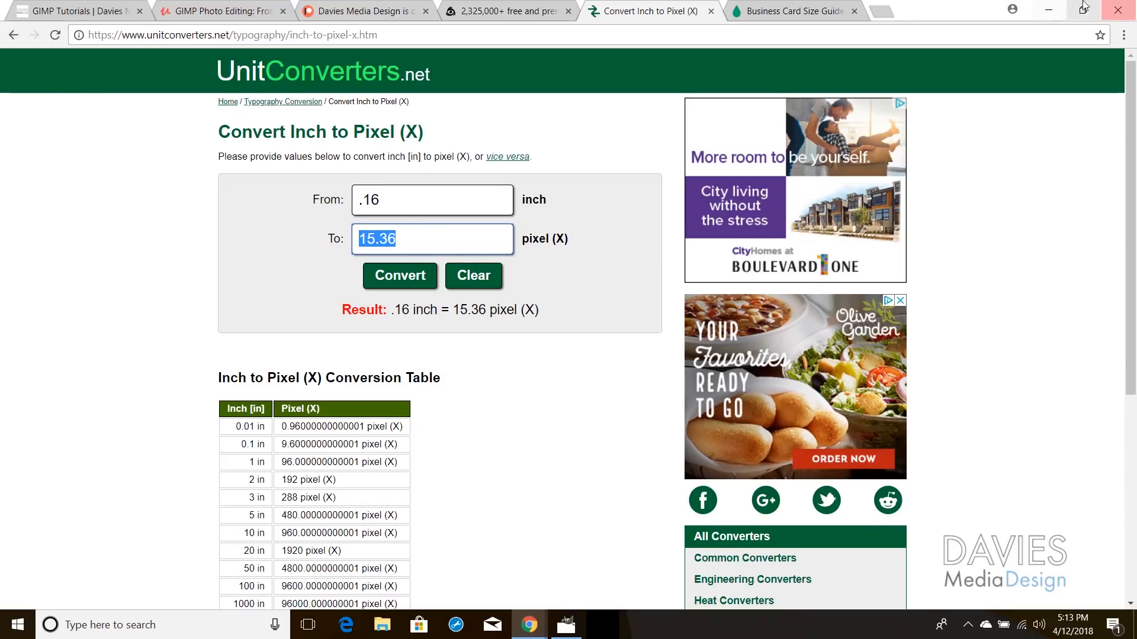
left_click(1045, 8)
Step: Add a second set of four guides, one just inside each canvas edge
left_click_drag(126, 224, 257, 220)
left_click_drag(334, 65, 332, 159)
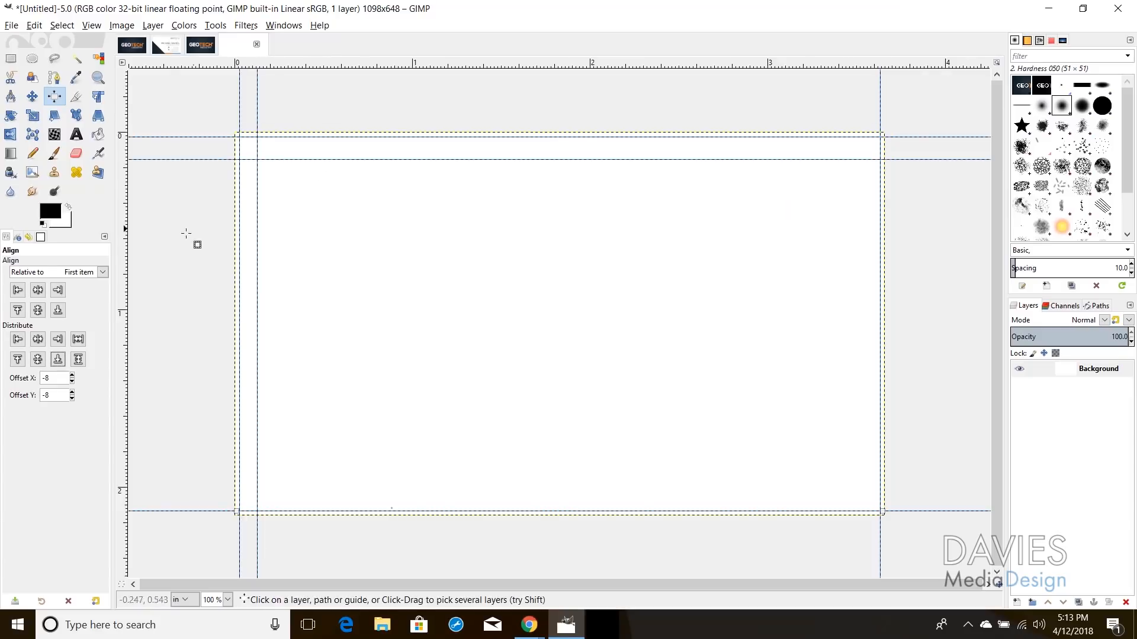
left_click_drag(123, 225, 860, 220)
left_click_drag(695, 64, 701, 489)
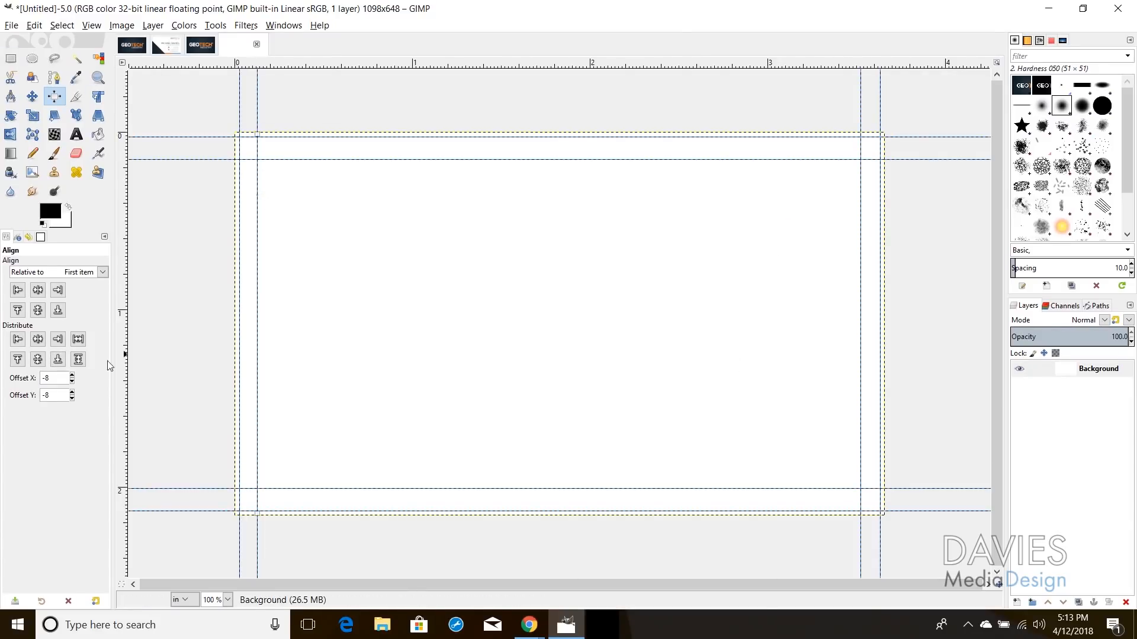
Step: Place the inner left and right guides 16 pixels inside the edges using Offset X 16 and -16
left_click_drag(48, 379, 35, 384)
left_click(18, 341)
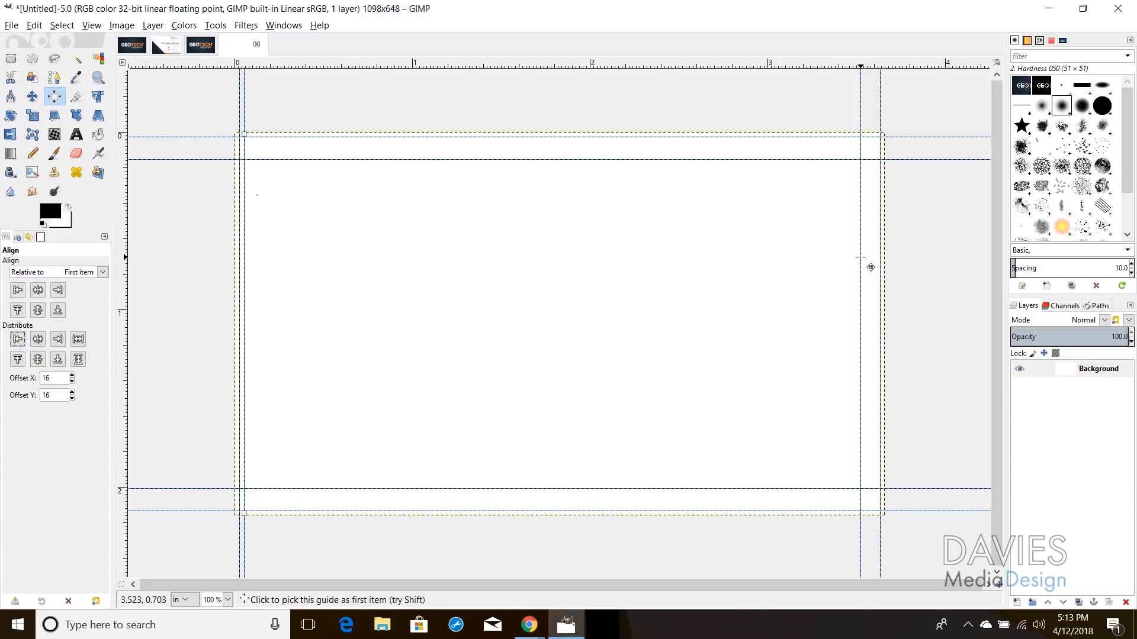
left_click(62, 342)
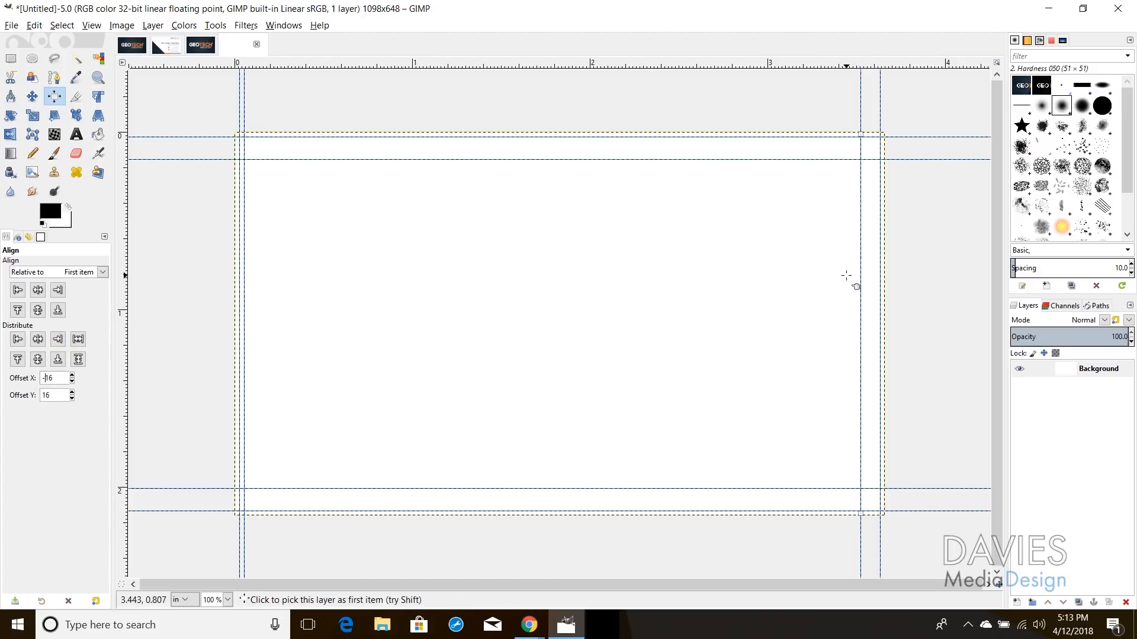
left_click(58, 339)
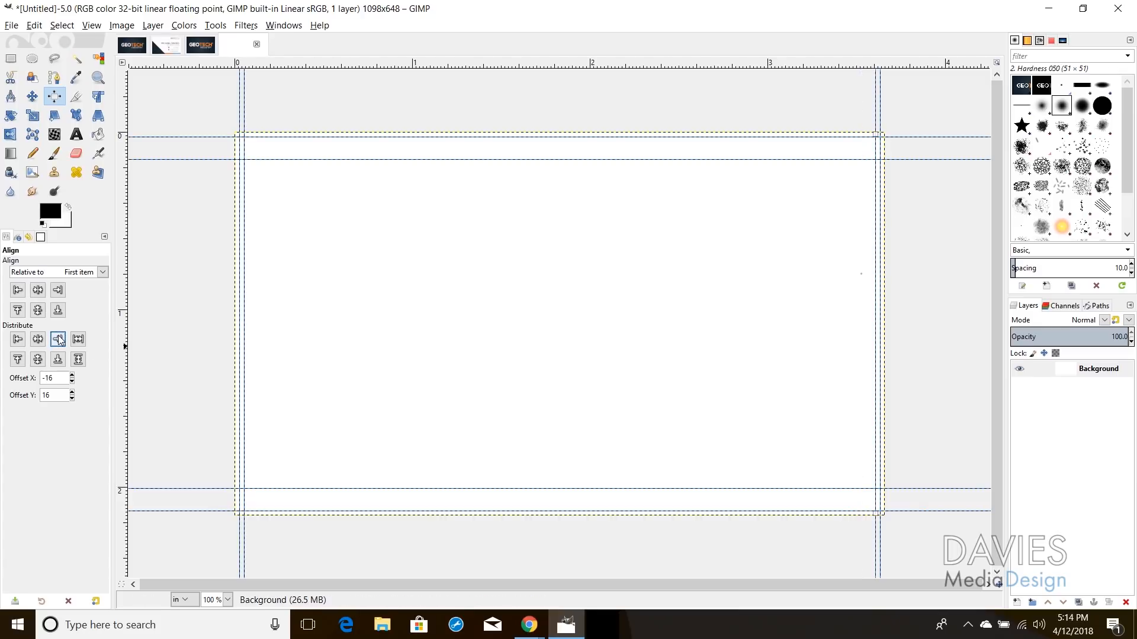
Step: Place the inner top and bottom guides 16 pixels inside the edges using Offset Y 16 and -16
left_click(278, 161)
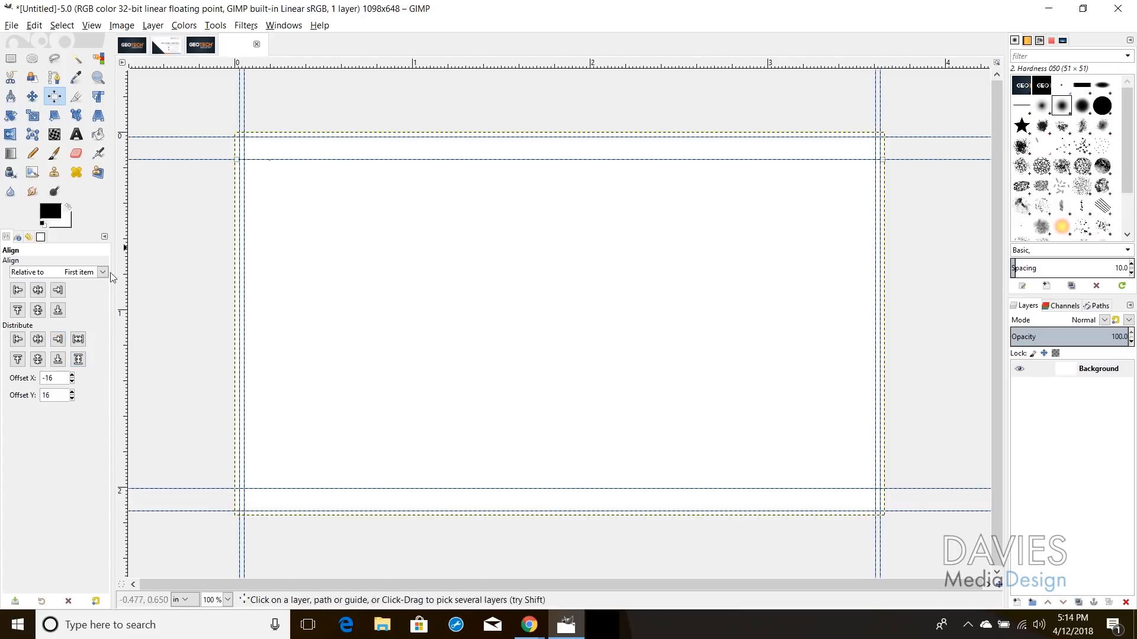
left_click(18, 359)
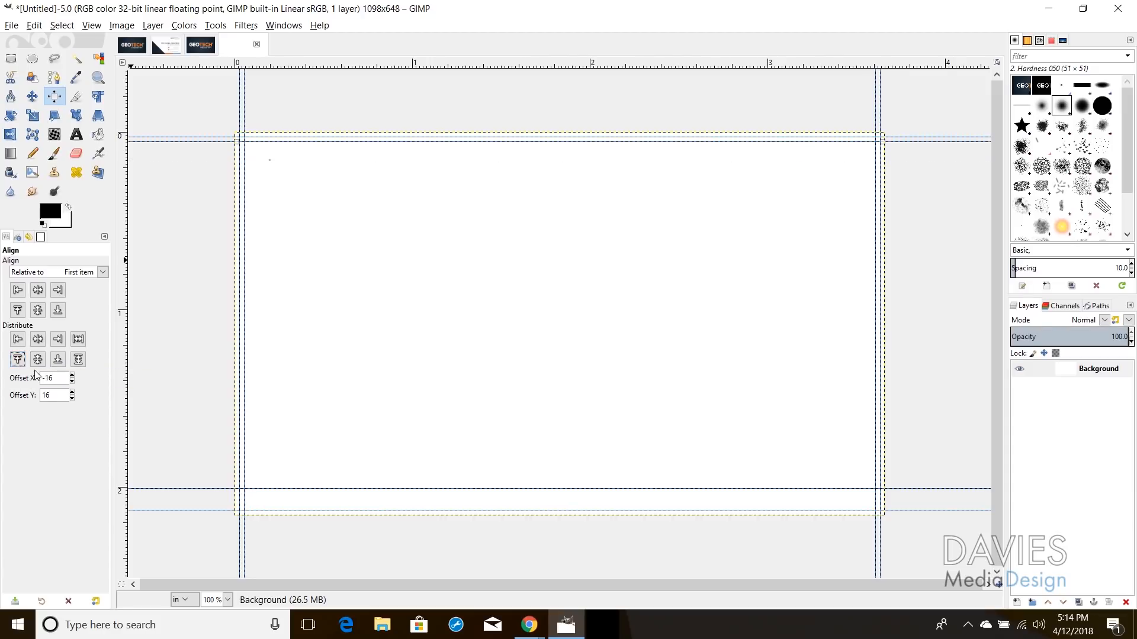
left_click(44, 396)
type("-")
left_click(261, 488)
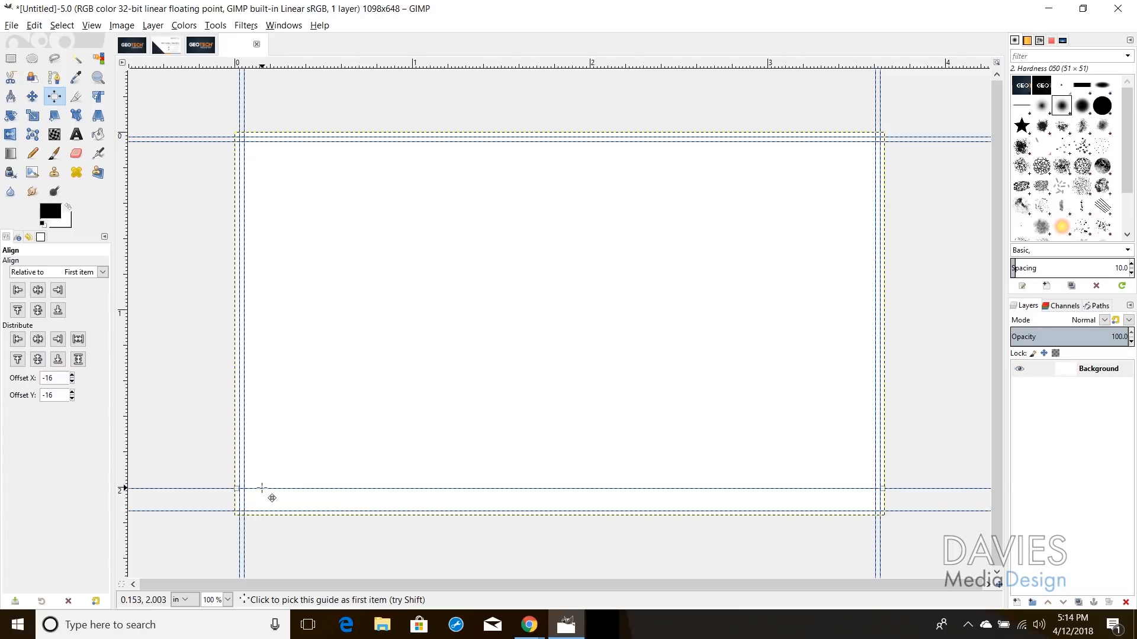
left_click(57, 360)
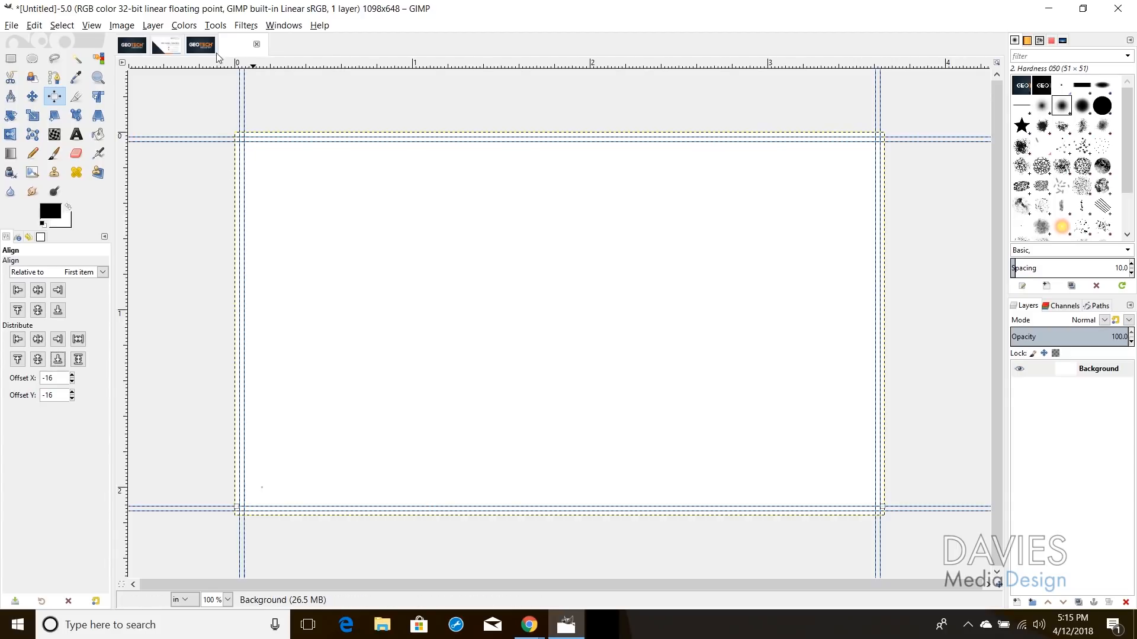
Step: Hide the GEOTECH Logo2 text layers and Copy Visible so only the maze background is copied
left_click(131, 45)
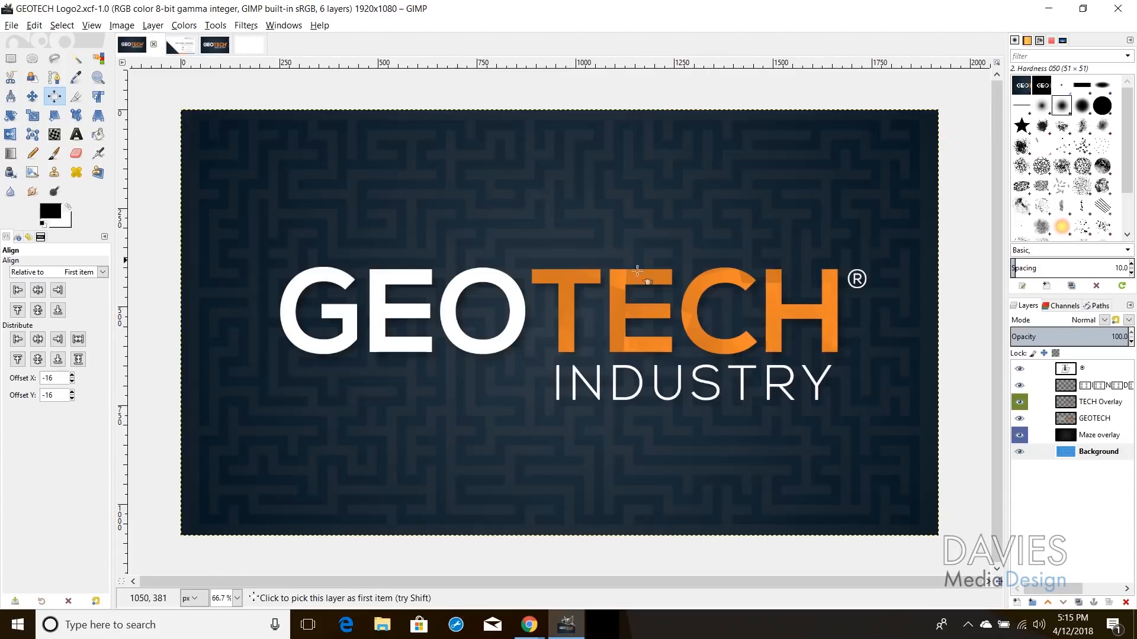
left_click_drag(1022, 418, 1022, 377)
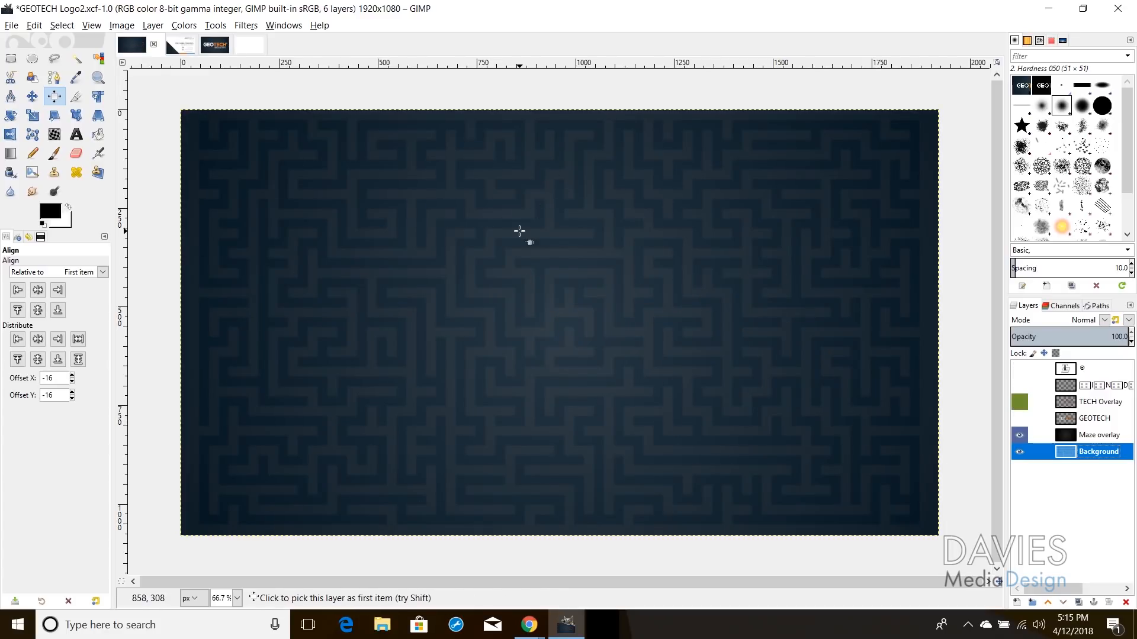
left_click(41, 26)
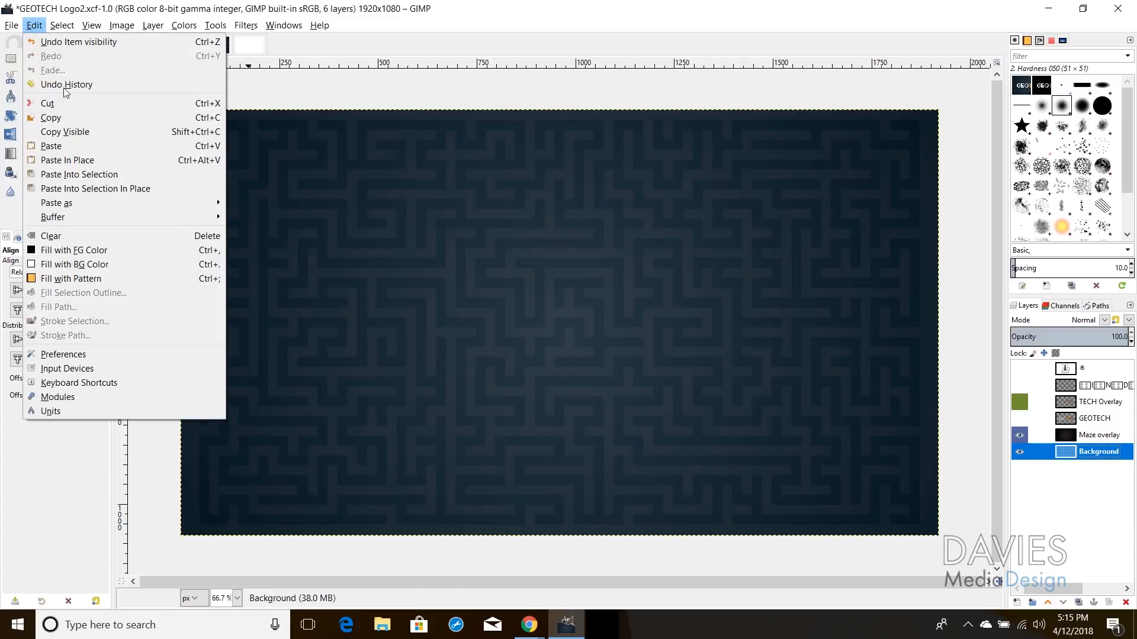
left_click(89, 132)
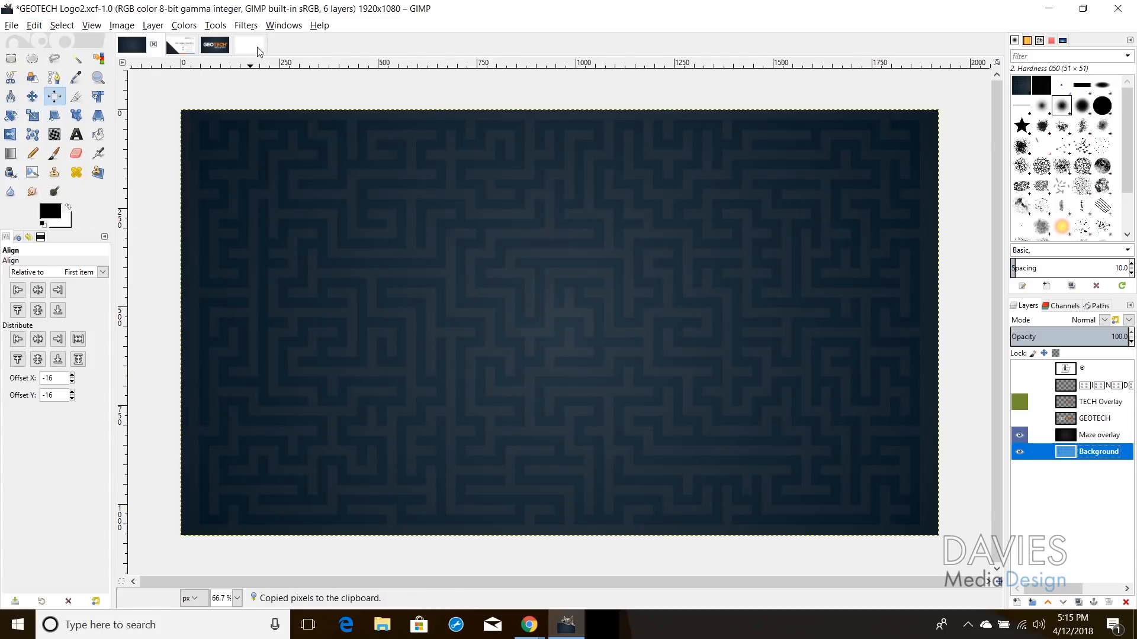
left_click(249, 45)
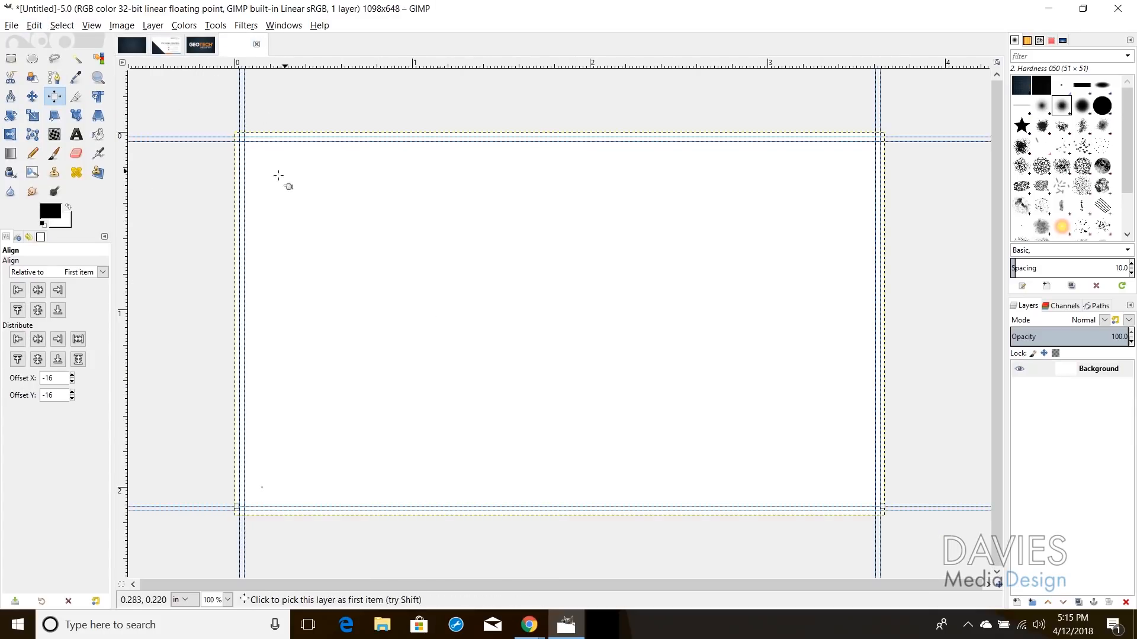
Step: Paste the maze into the card and make the floating selection a new layer, Pasted Layer
left_click(34, 25)
left_click(71, 146)
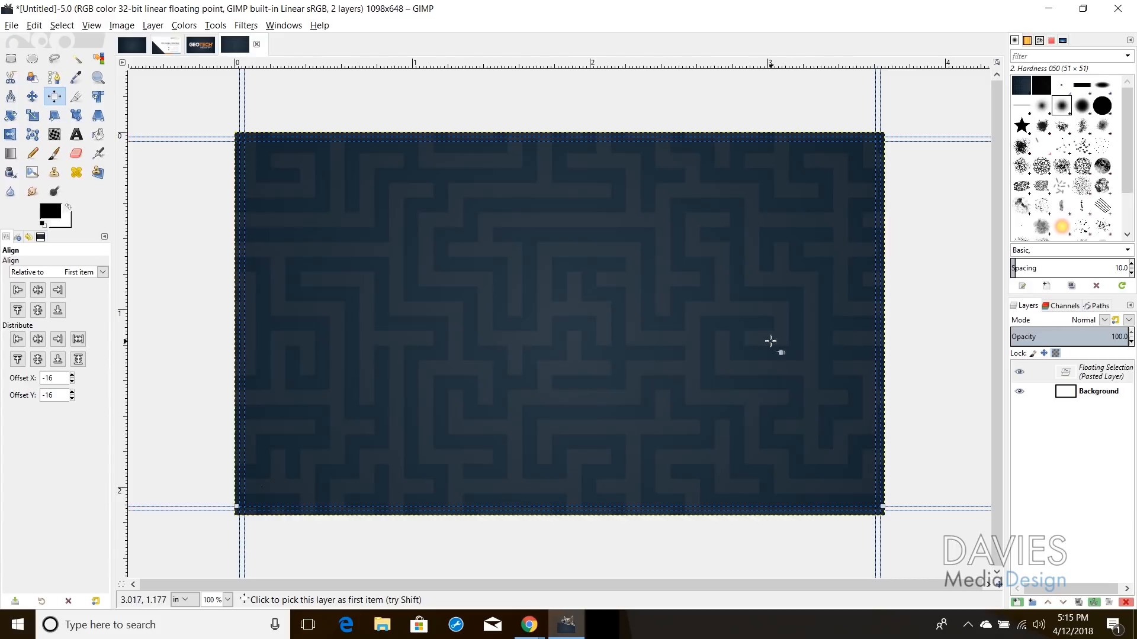
left_click(1070, 374)
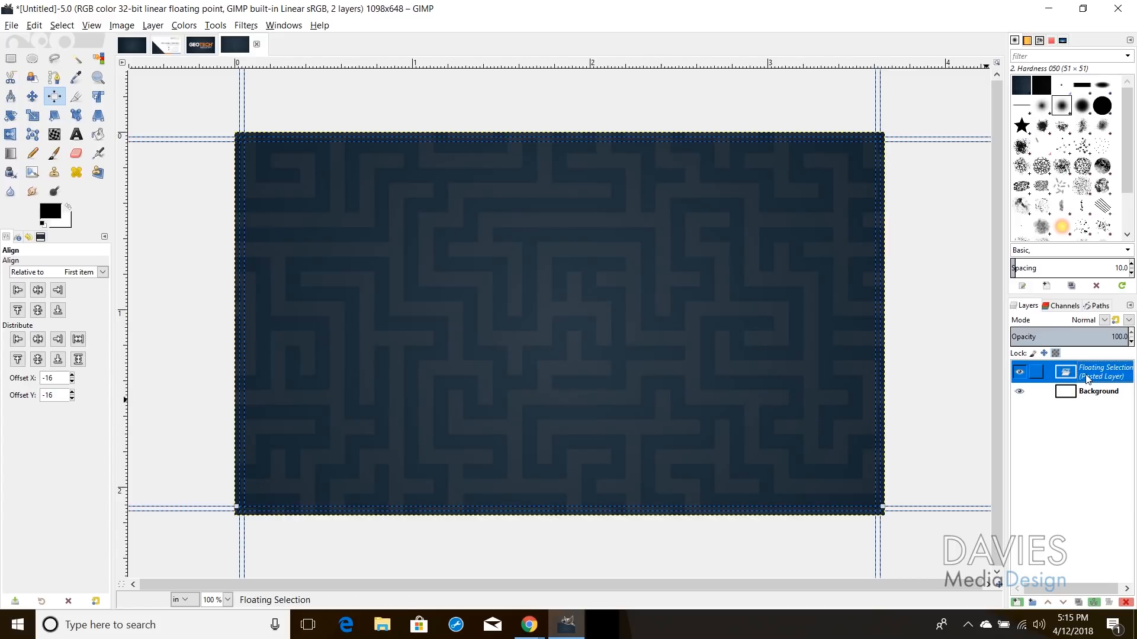
left_click(1017, 602)
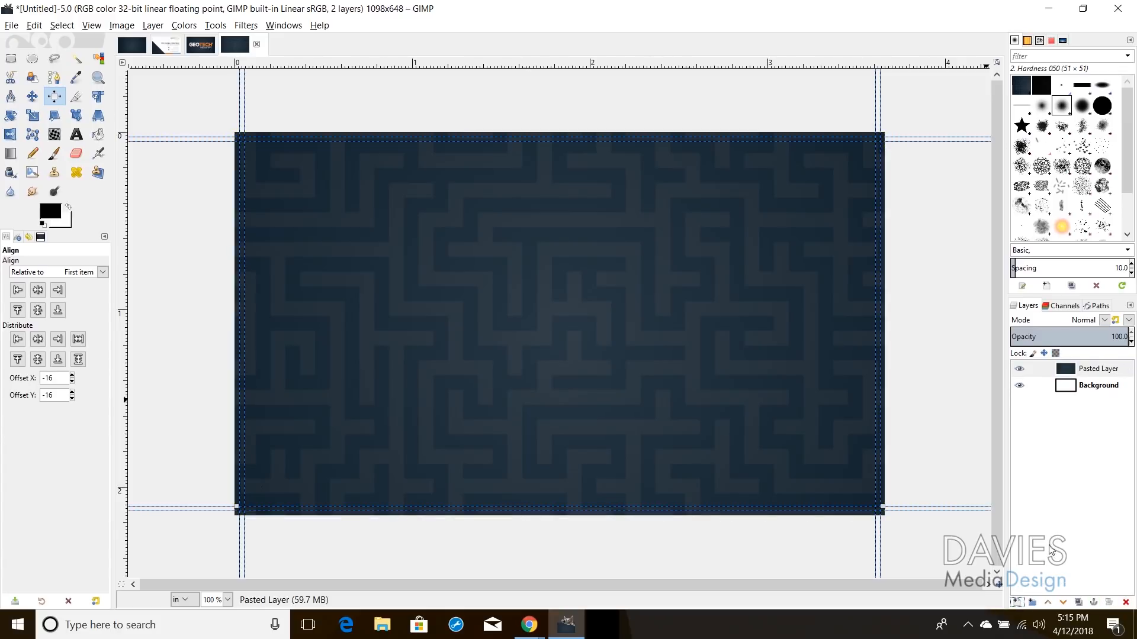
left_click(32, 115)
Step: Scale Pasted Layer down to about 1159×652 pixels so it matches the outer guides
left_click(271, 178)
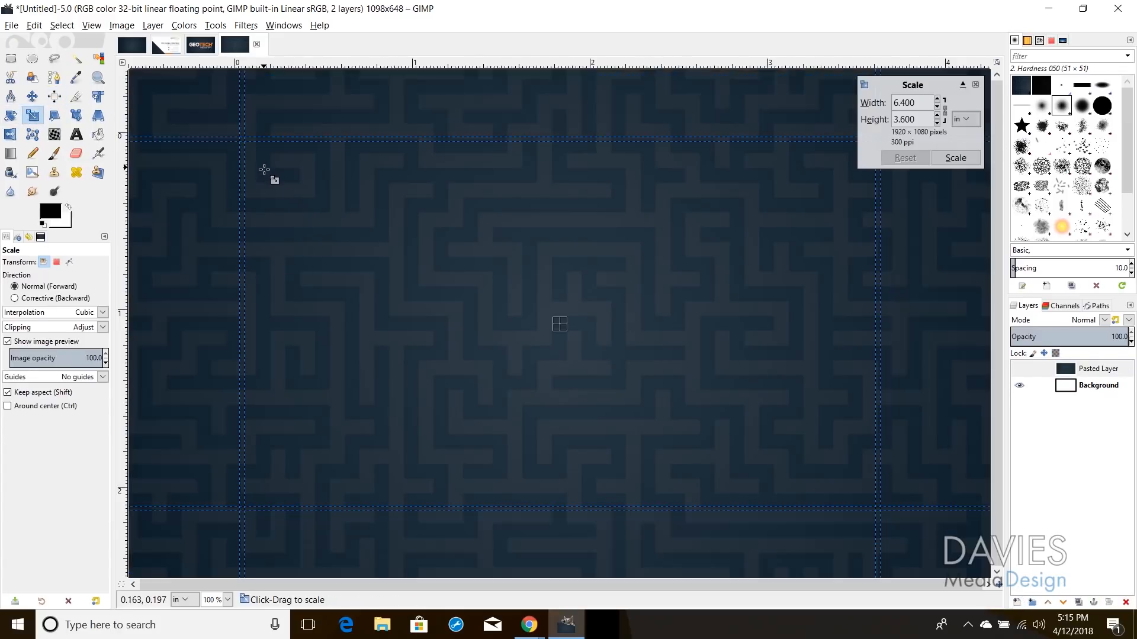
left_click_drag(284, 182, 464, 308)
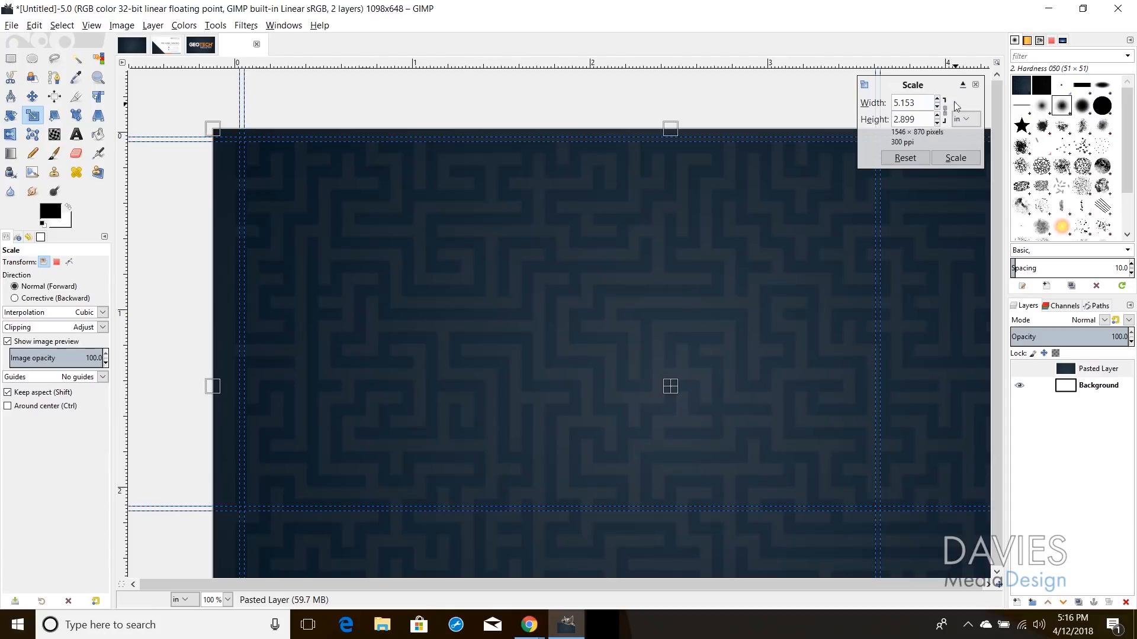
left_click_drag(977, 554, 739, 408)
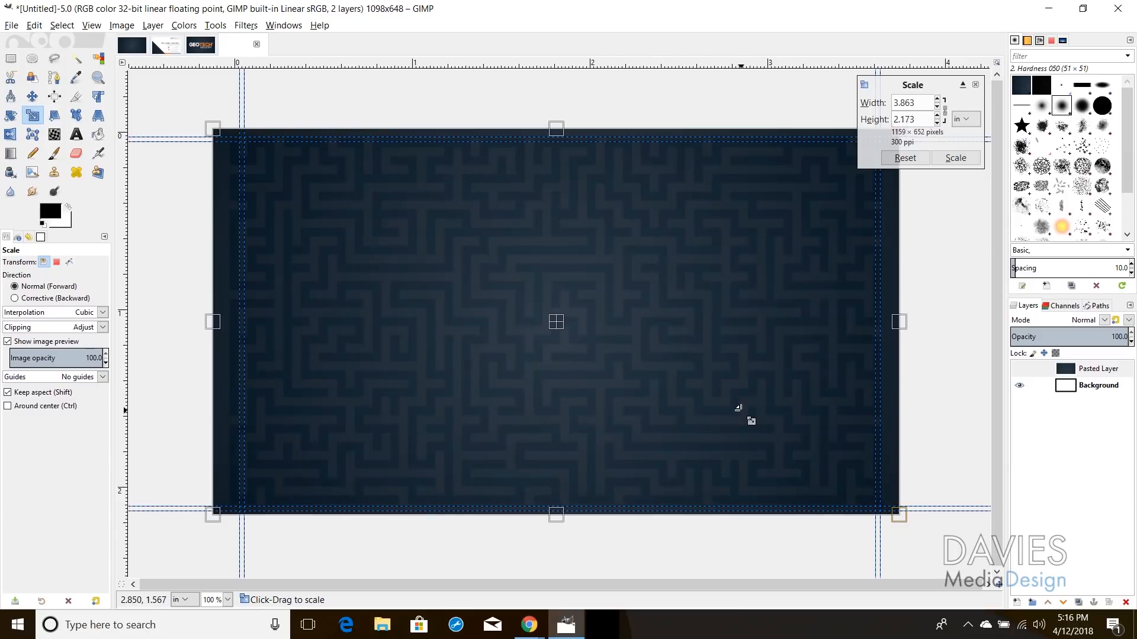
left_click(960, 159)
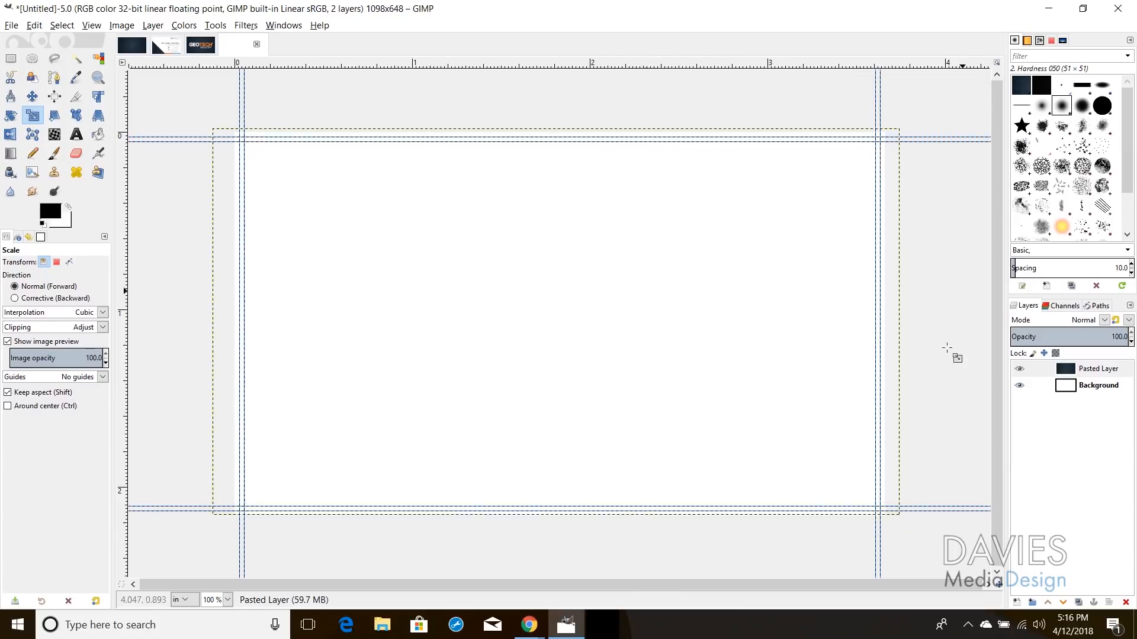
Step: Align the maze layer to the card's center and middle with X and Y offsets of 0, then compare with the finished design
left_click(54, 97)
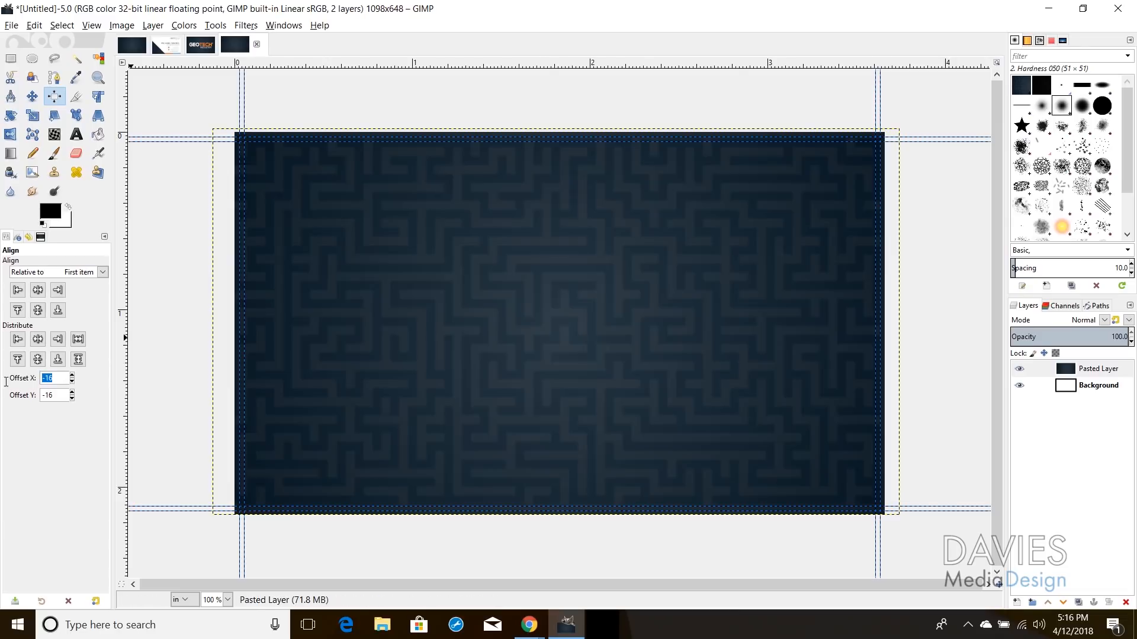
type("0")
left_click_drag(57, 397, 25, 401)
type("0")
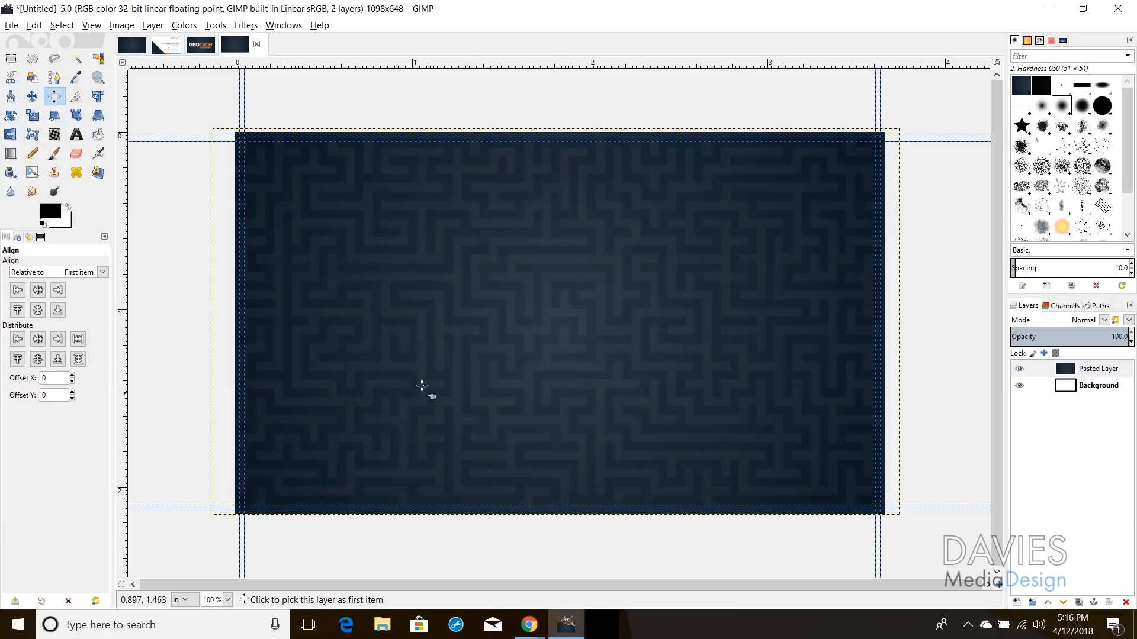
left_click(486, 338)
left_click(38, 290)
left_click(37, 310)
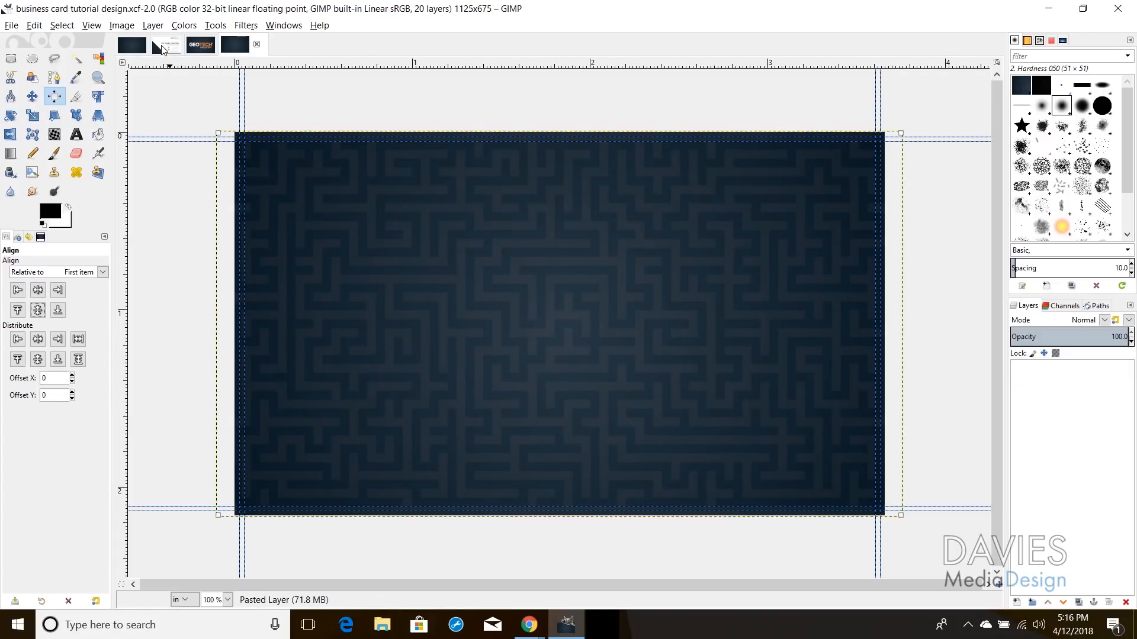
left_click(166, 44)
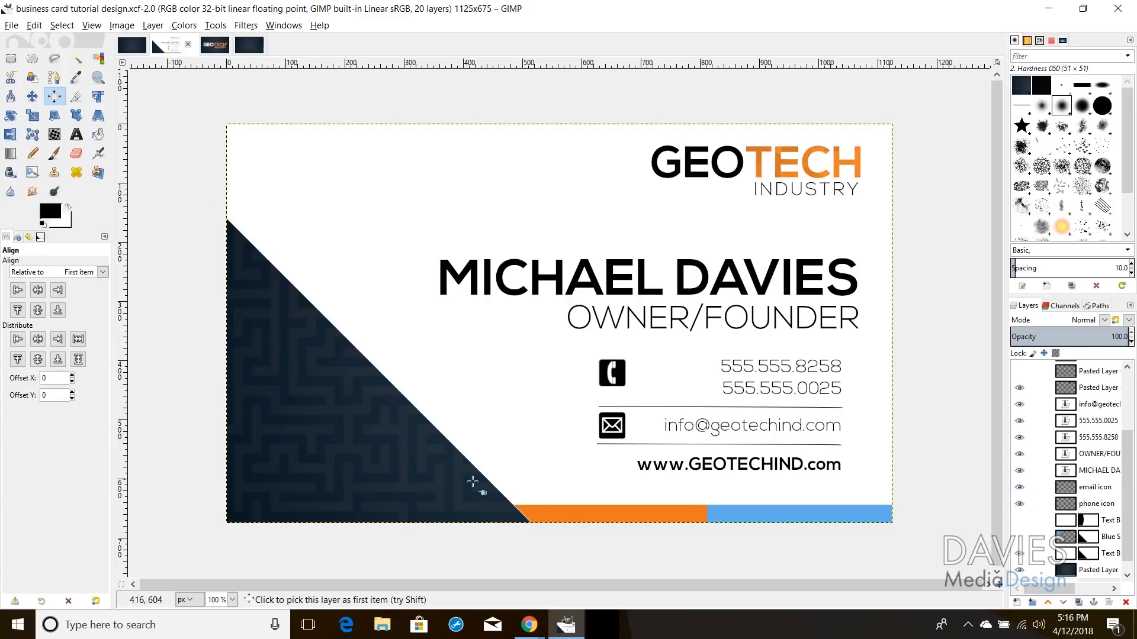
left_click(245, 45)
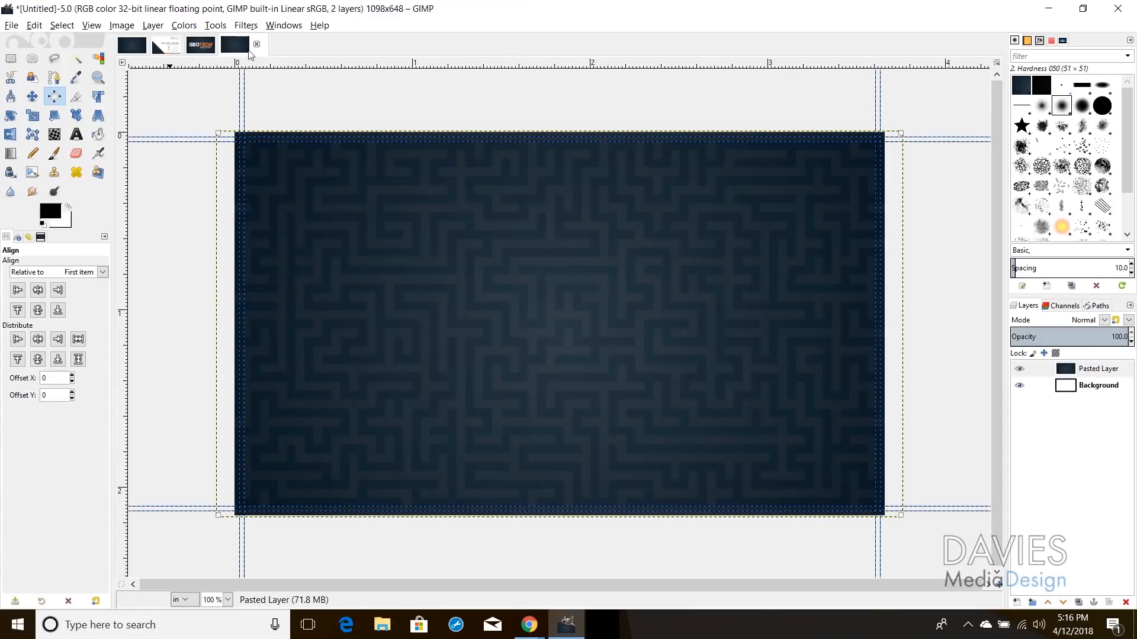
Step: Create a new white-filled layer named 'Text Background' above the maze layer
left_click(1016, 603)
type("Text Background")
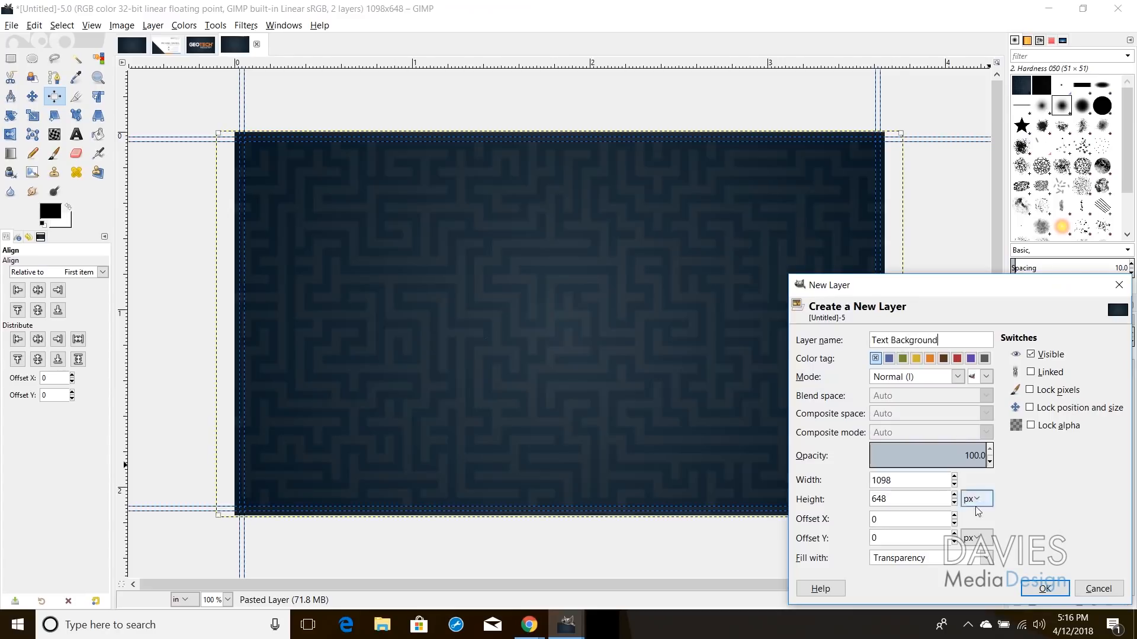
left_click(939, 558)
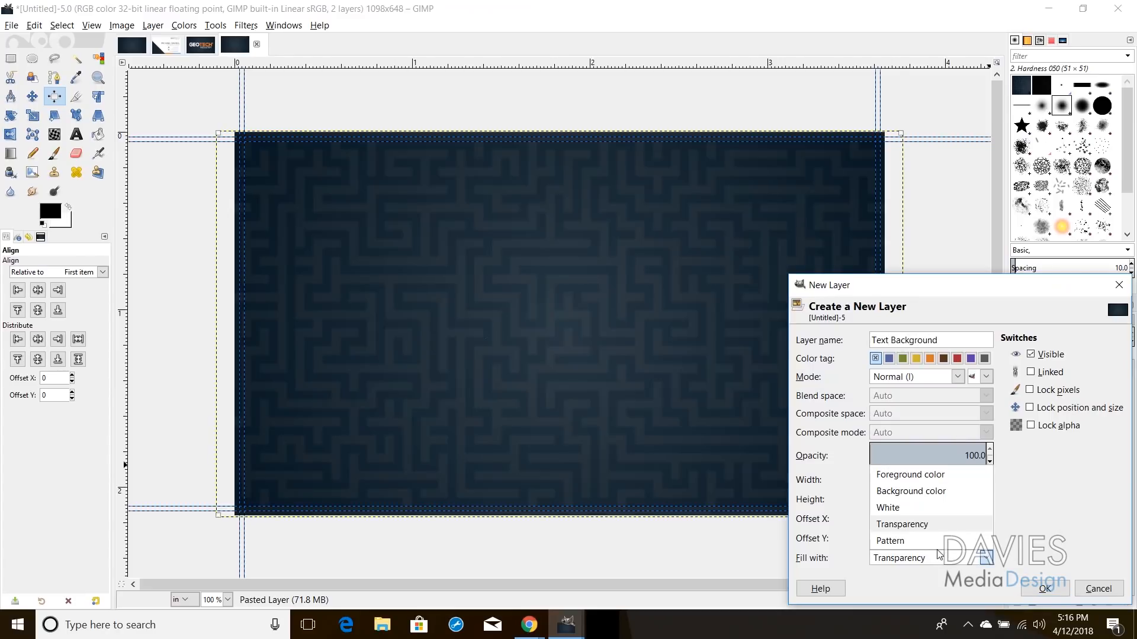
left_click(935, 508)
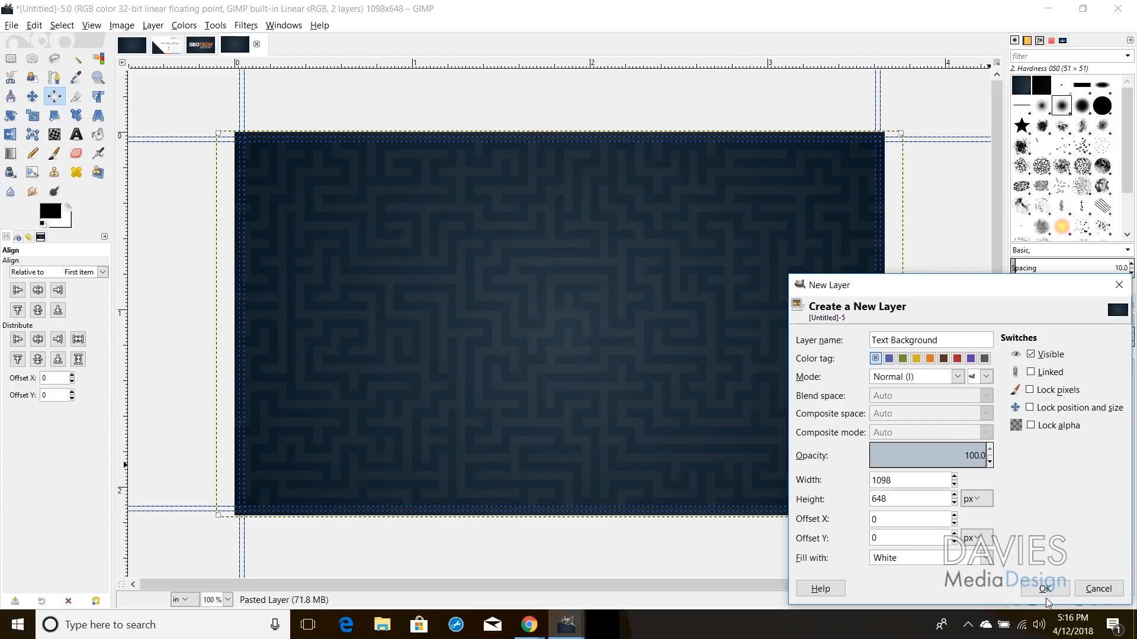
left_click(1044, 588)
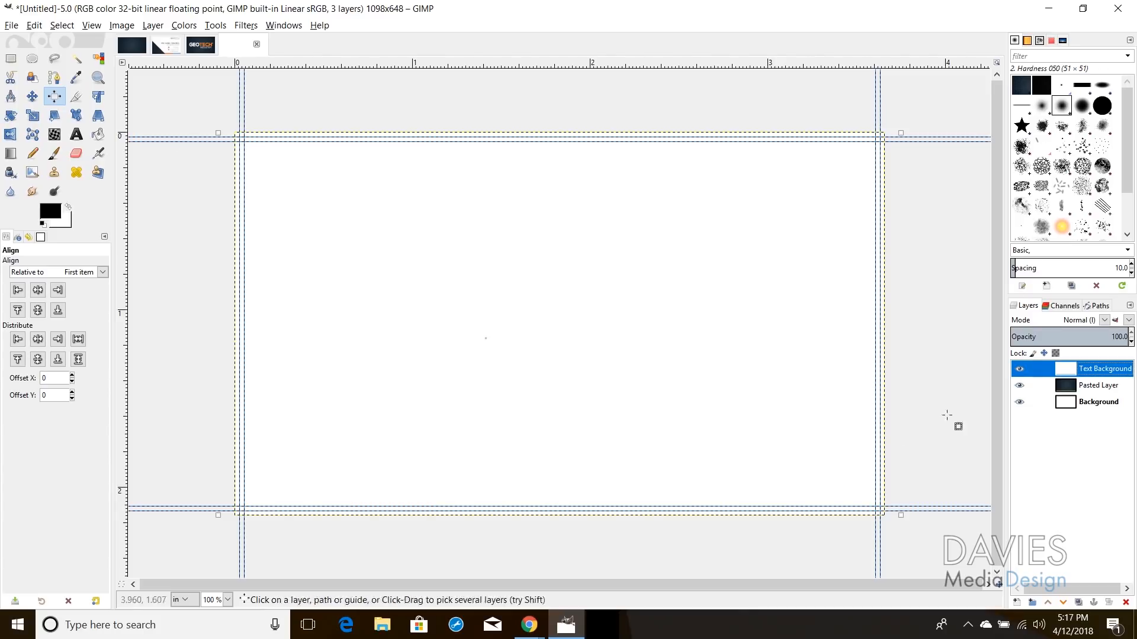
Step: Add a White (full opacity) layer mask to the Text Background layer
left_click(1019, 370)
left_click(1020, 370)
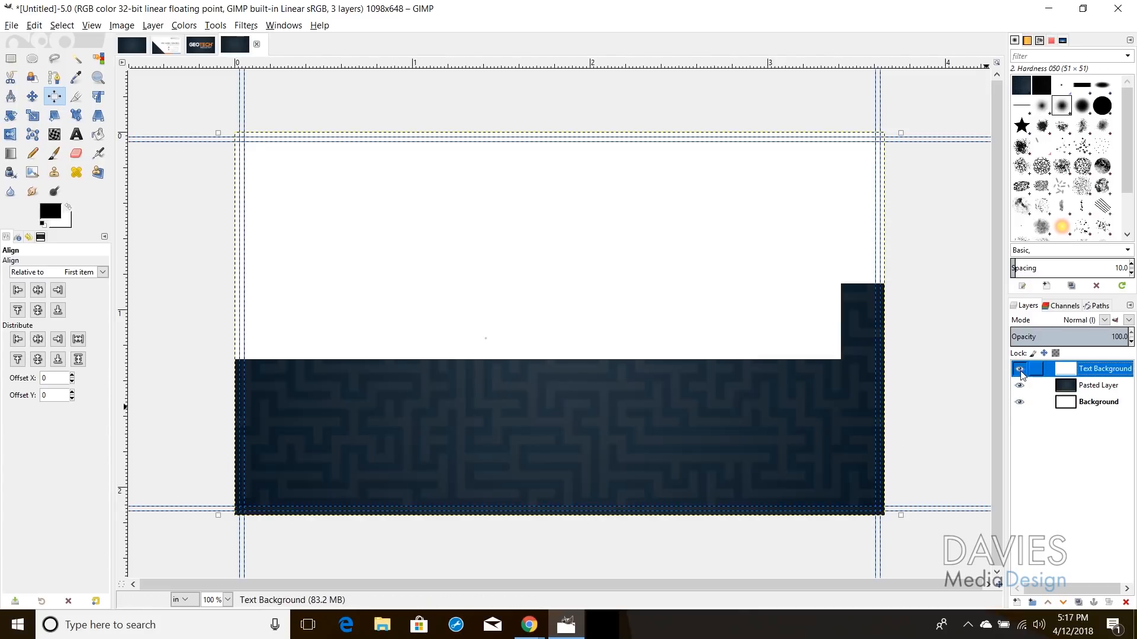
right_click(1074, 374)
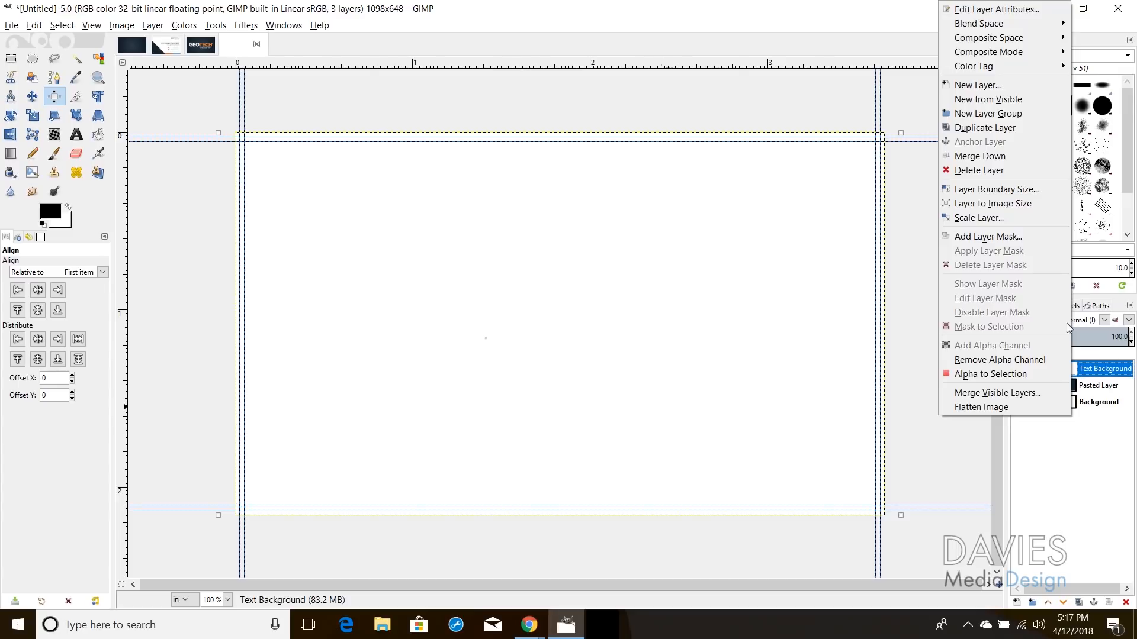
left_click(1043, 236)
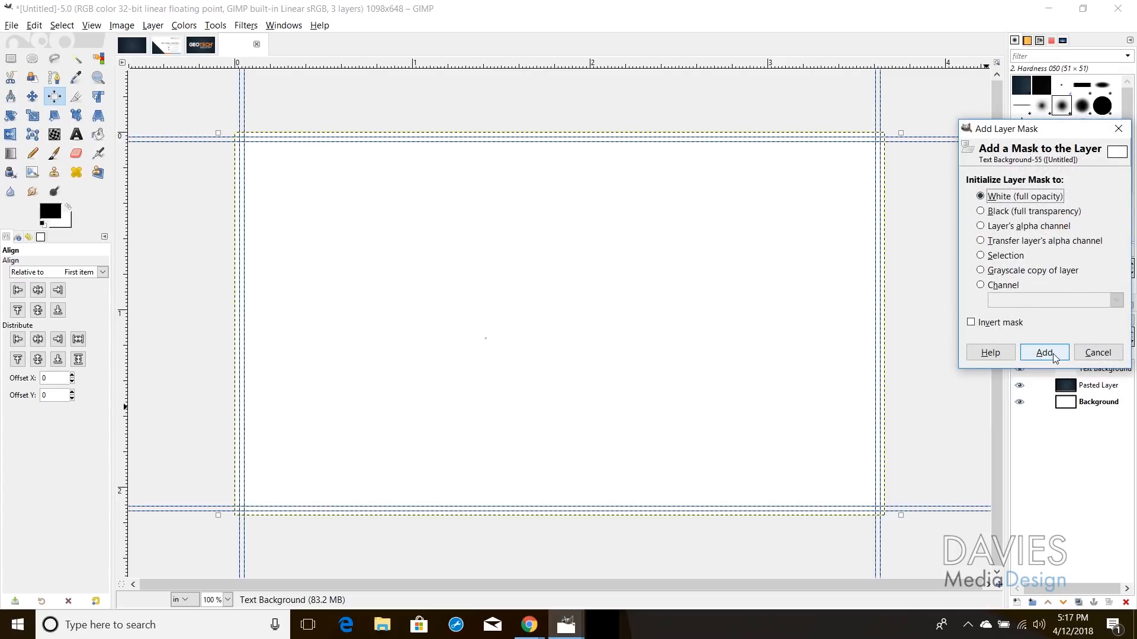
left_click(1043, 353)
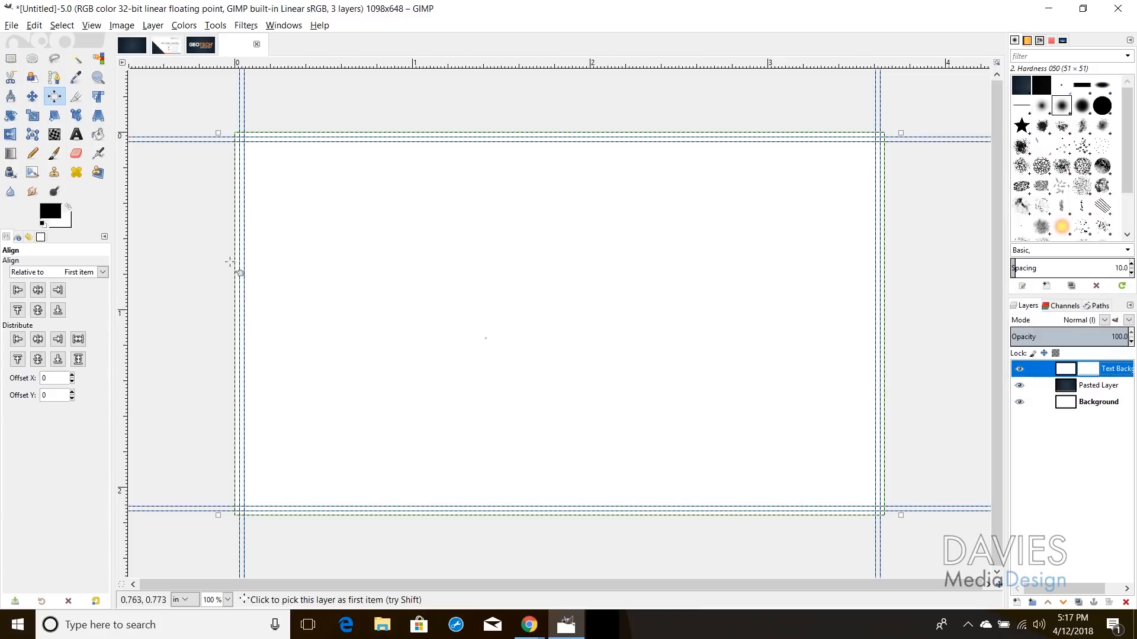
left_click(55, 58)
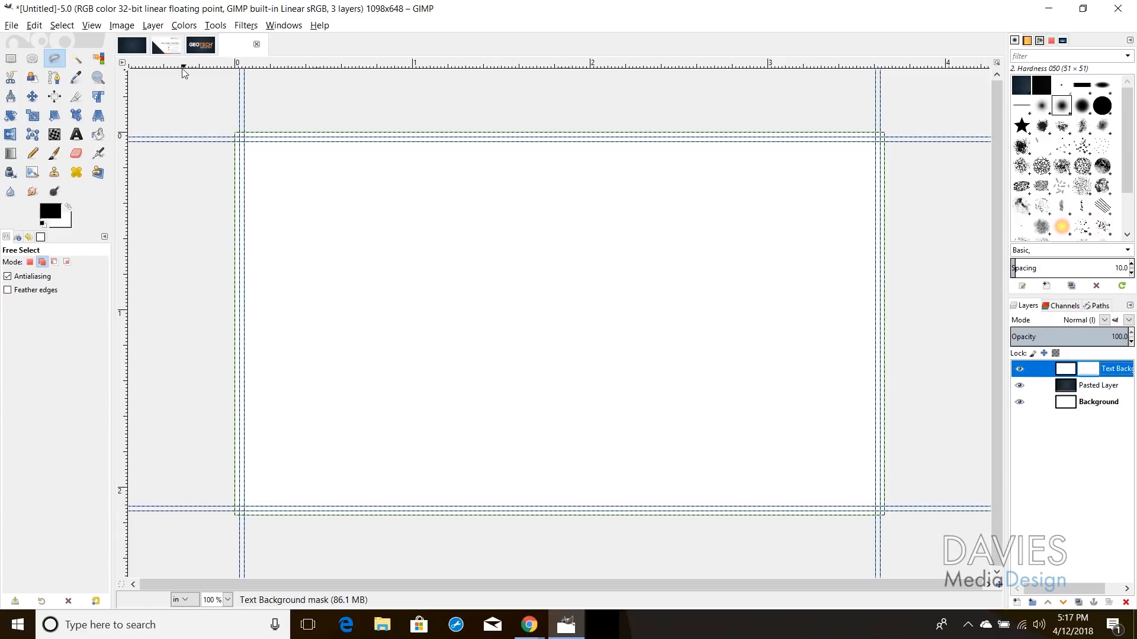
Step: Draw a triangular Free Select selection from the card's left edge down past its bottom-left corner
left_click(166, 45)
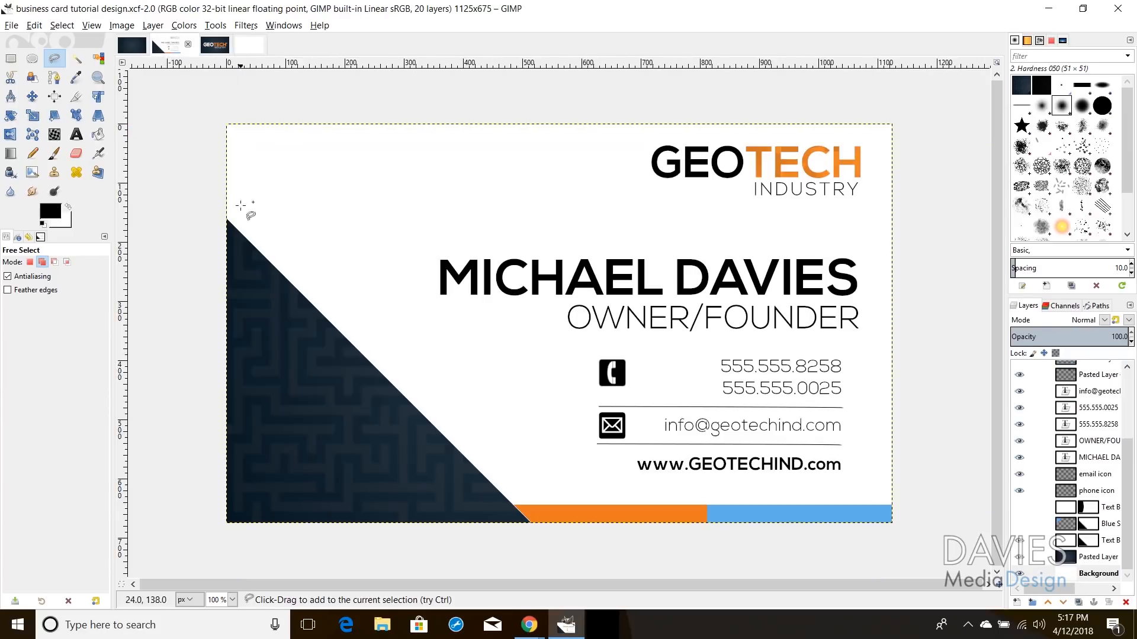
left_click(249, 45)
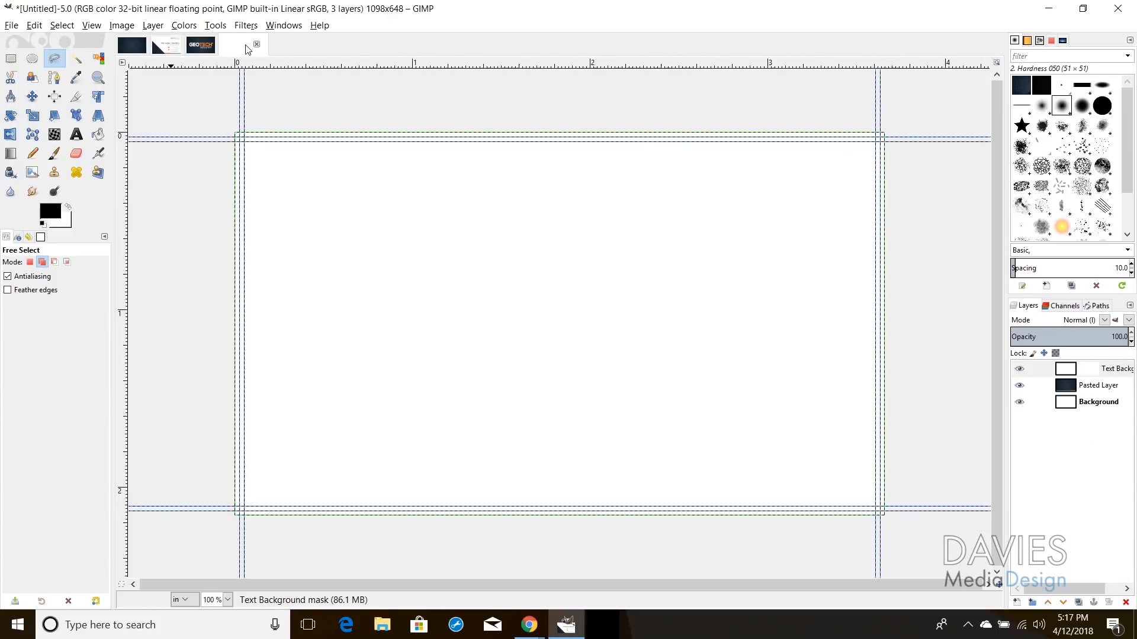
left_click(213, 200)
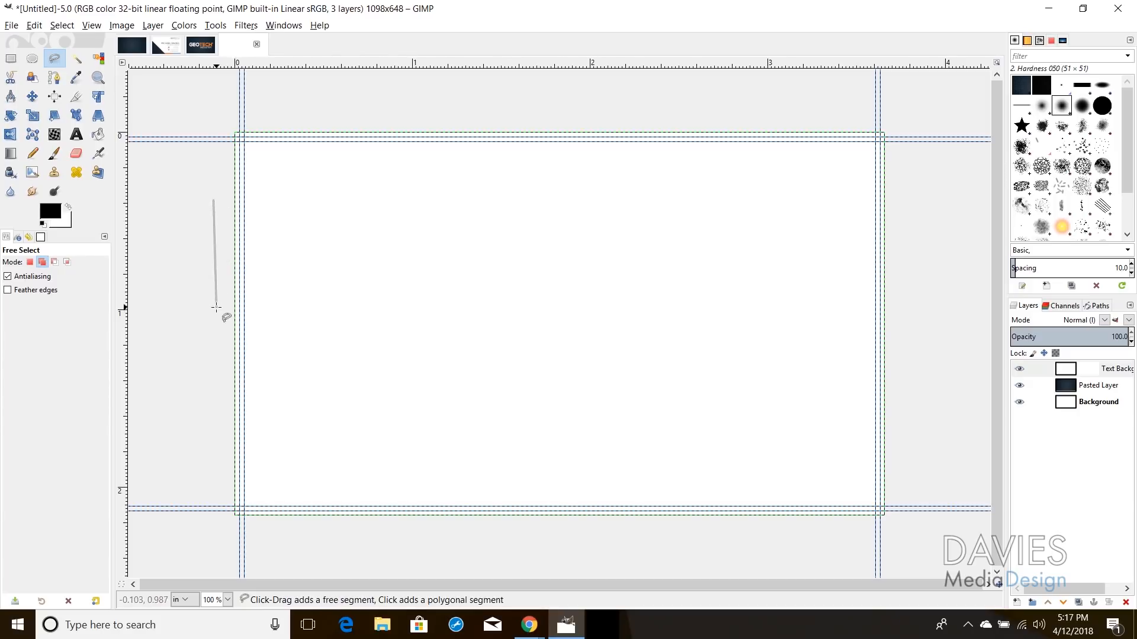
key("ctrl")
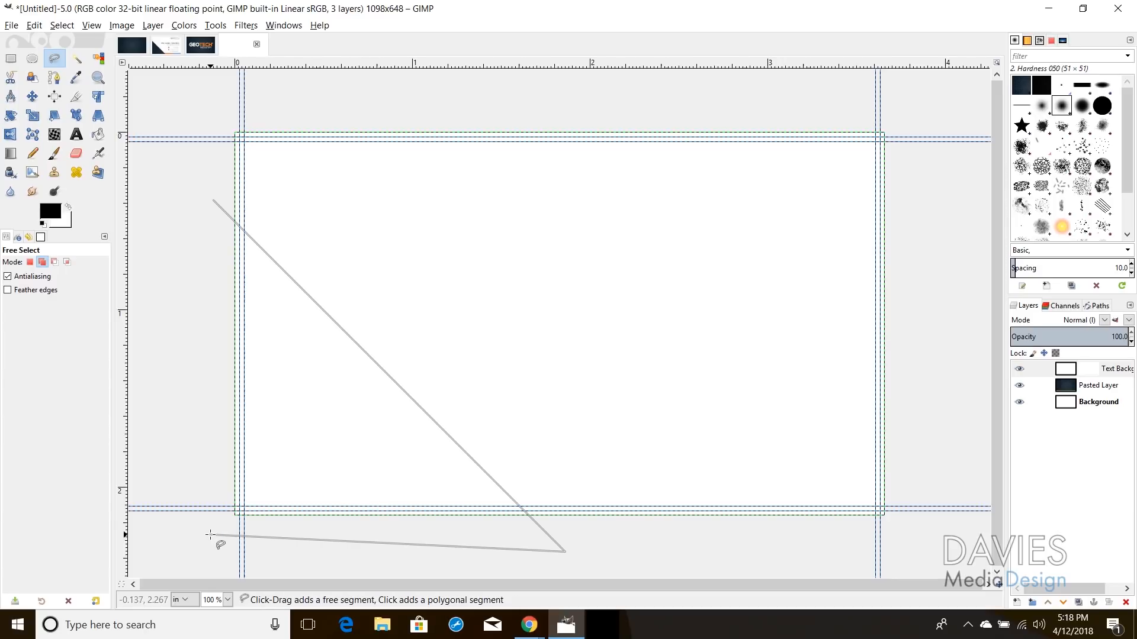
left_click(189, 531)
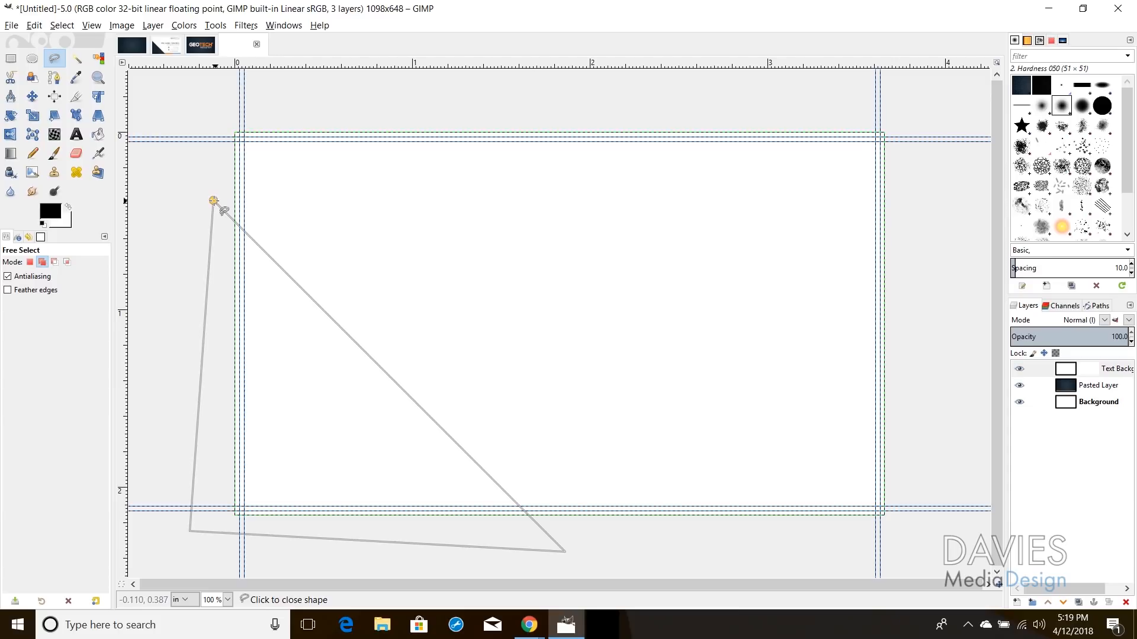
left_click(213, 201)
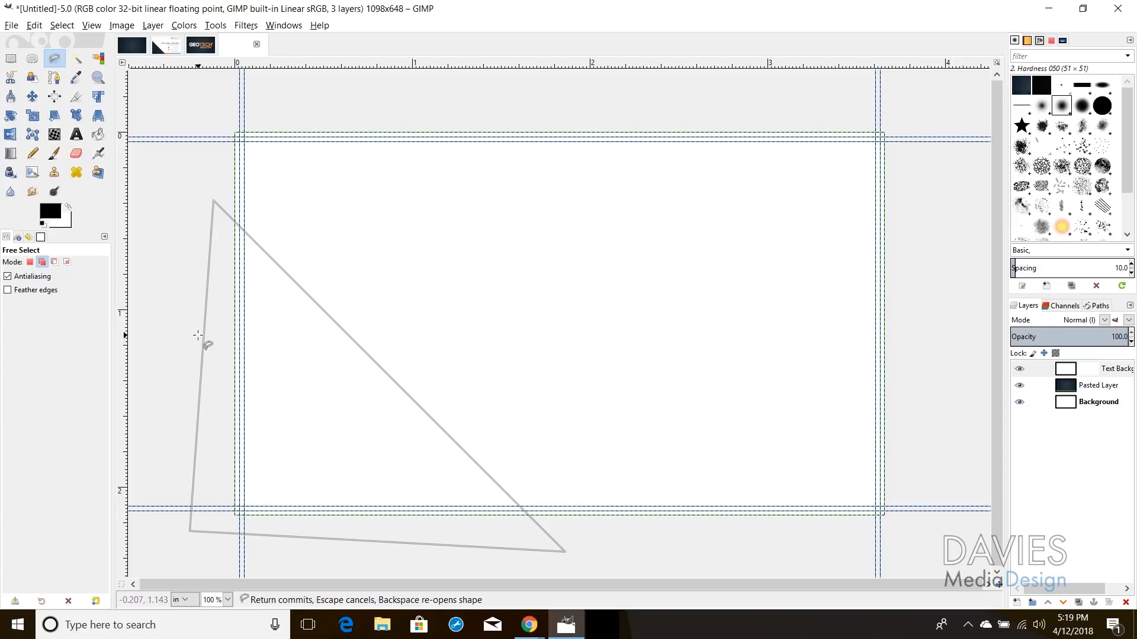
key("Escape")
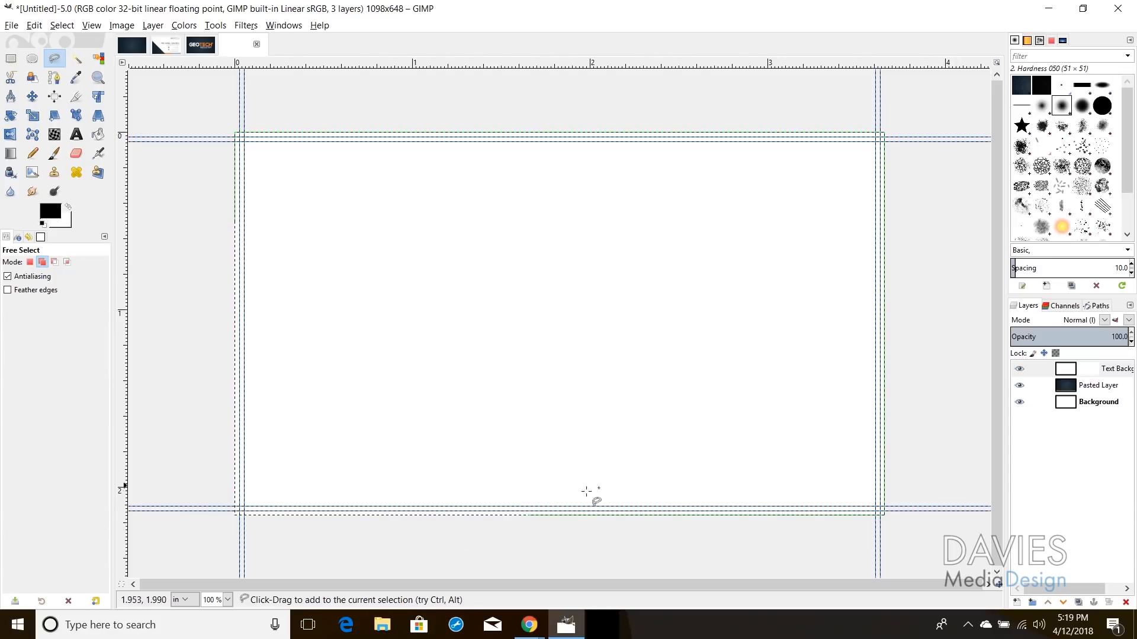
Step: Bucket-fill the triangle black in the Text Background mask so the maze shows bottom-left
left_click(1094, 373)
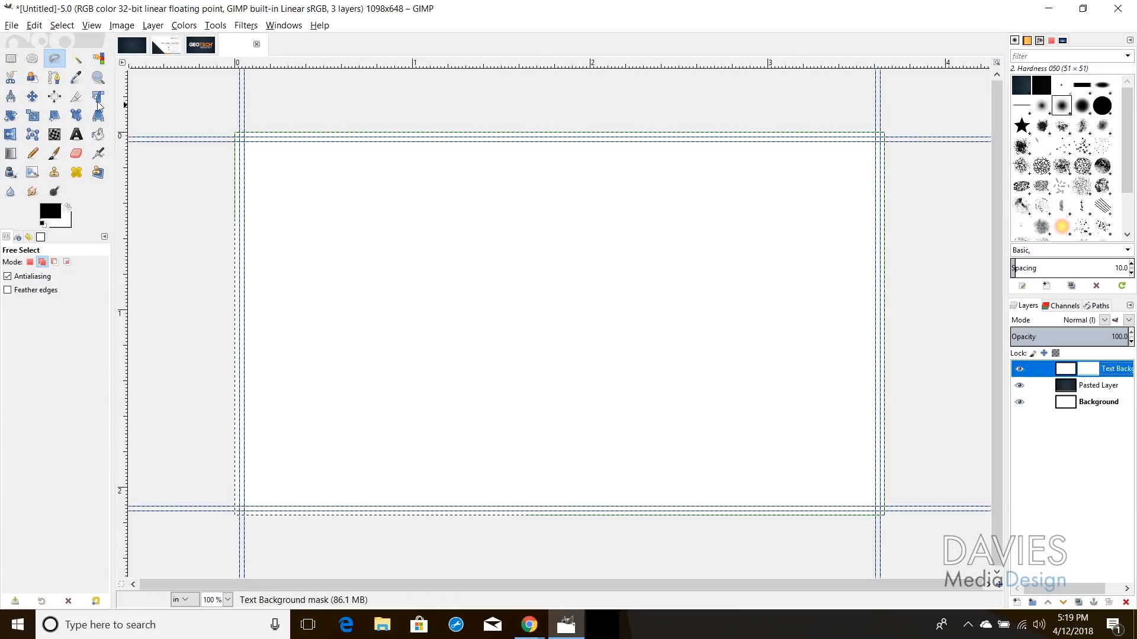
left_click(48, 214)
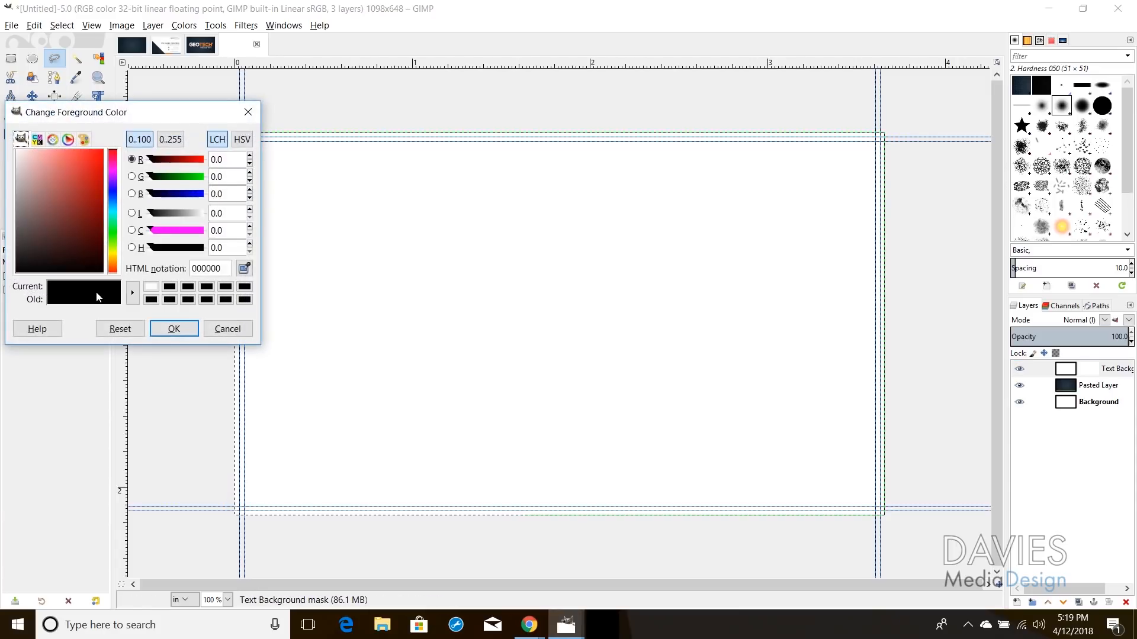
left_click(173, 329)
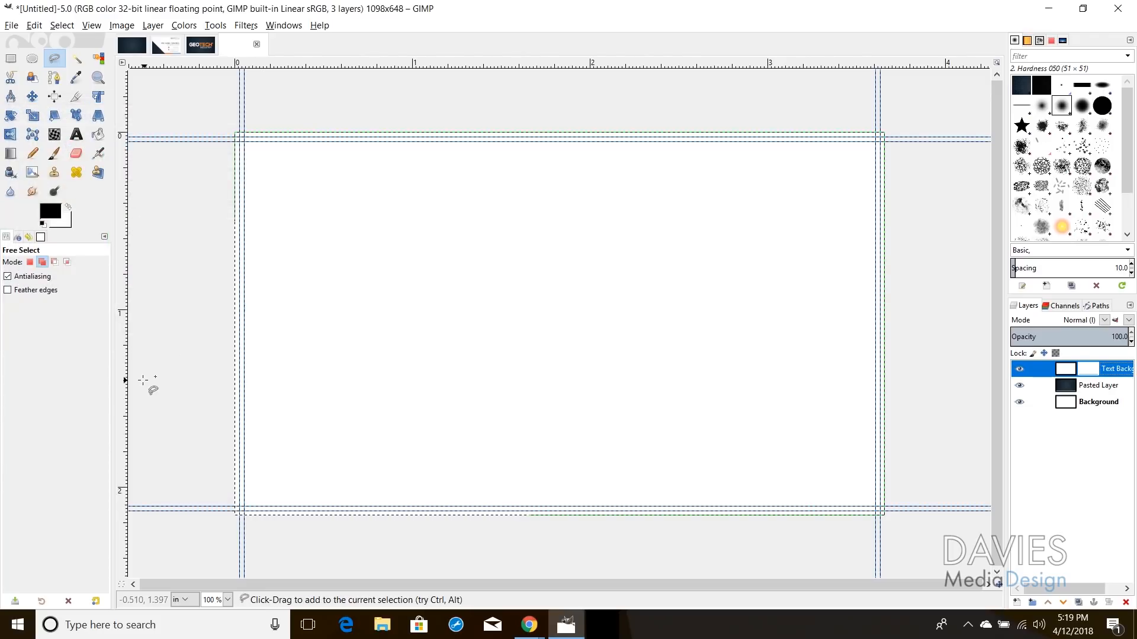
left_click(99, 134)
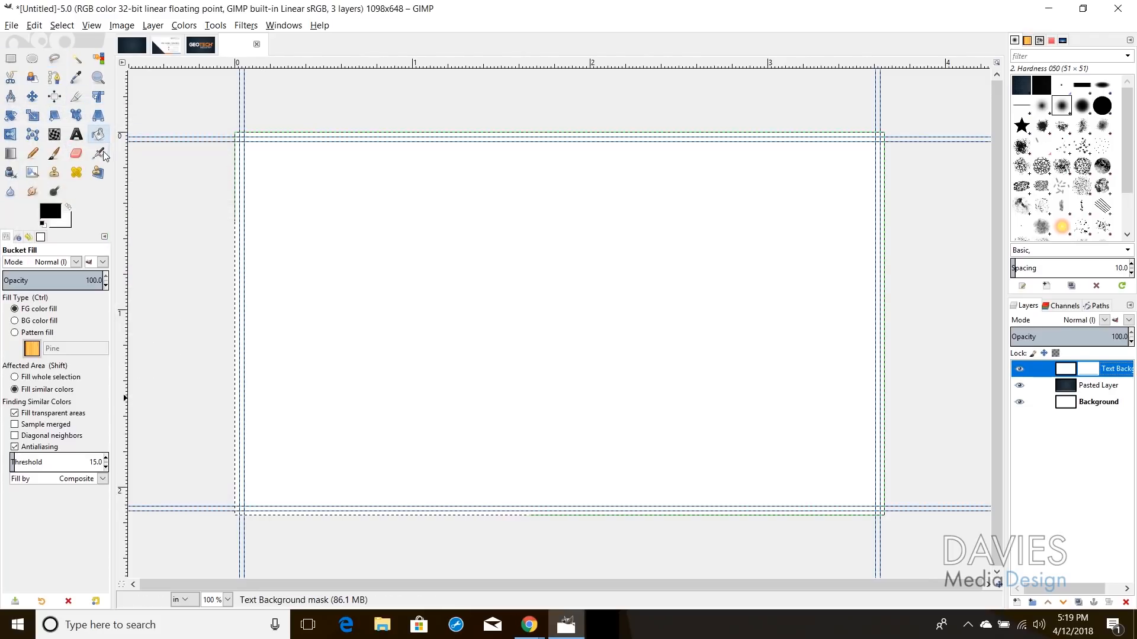
left_click(277, 433)
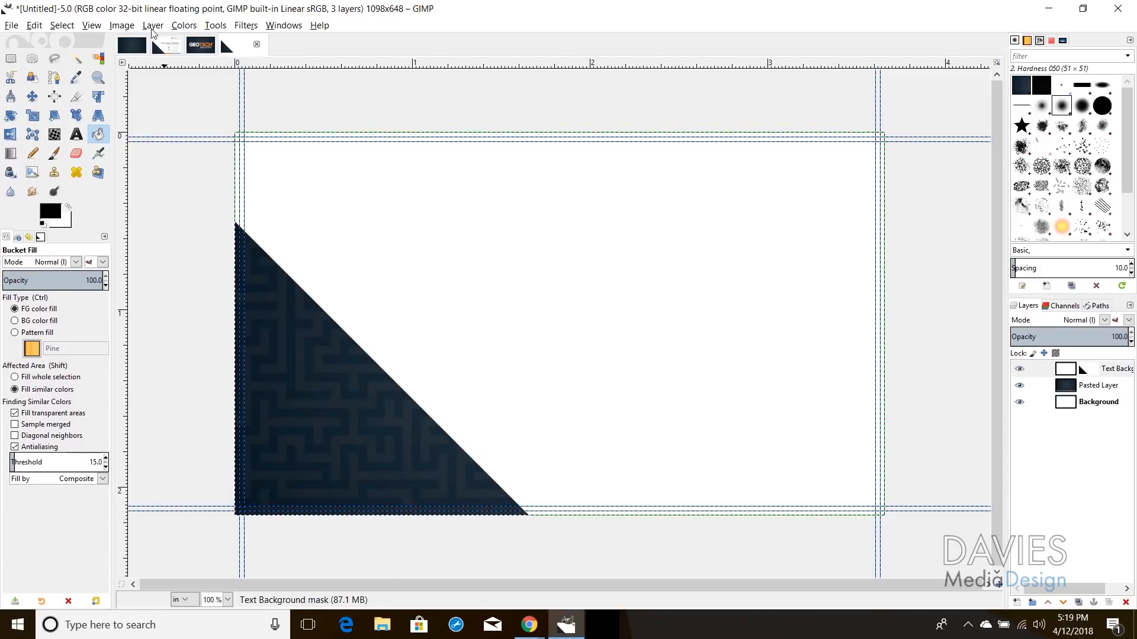
left_click(77, 28)
Step: Invert the selection, then make the GEOTECH, TECH Overlay, INDUSTRY and ® layers visible in GEOTECH Logo2
left_click(77, 68)
left_click(132, 45)
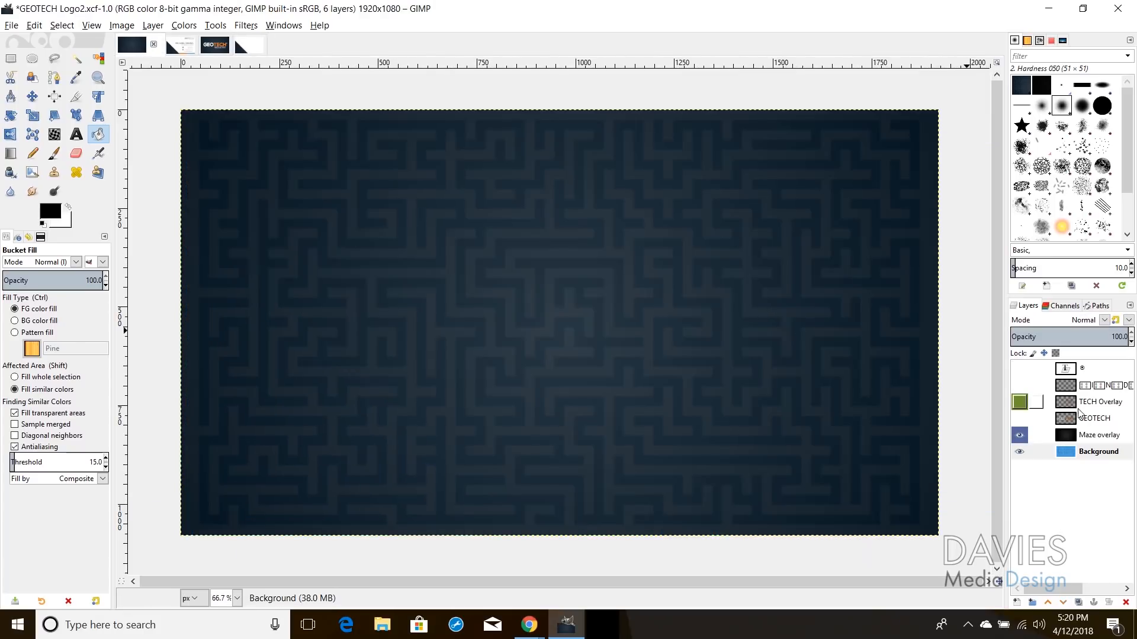
left_click(1018, 418)
left_click(1019, 402)
left_click(1019, 385)
left_click(1019, 368)
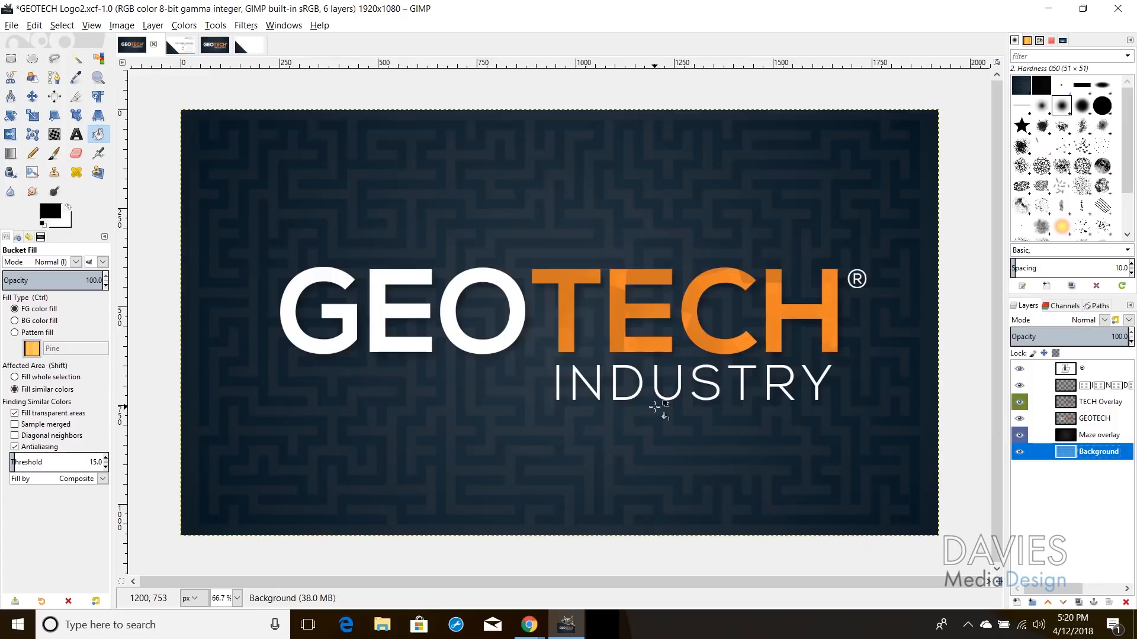
left_click(245, 47)
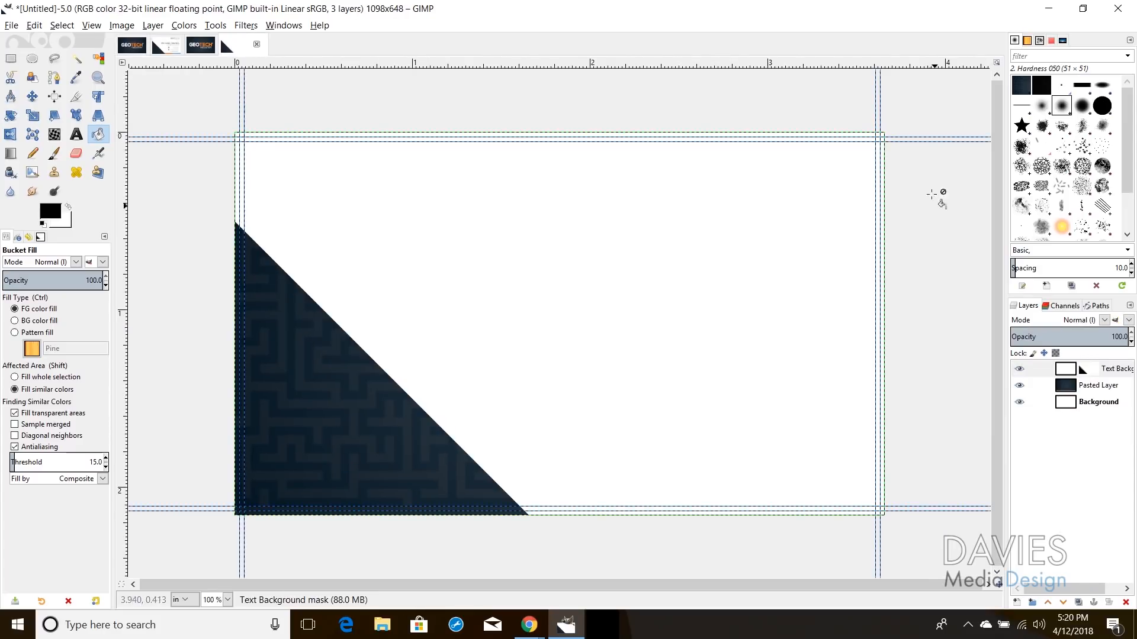
left_click(132, 45)
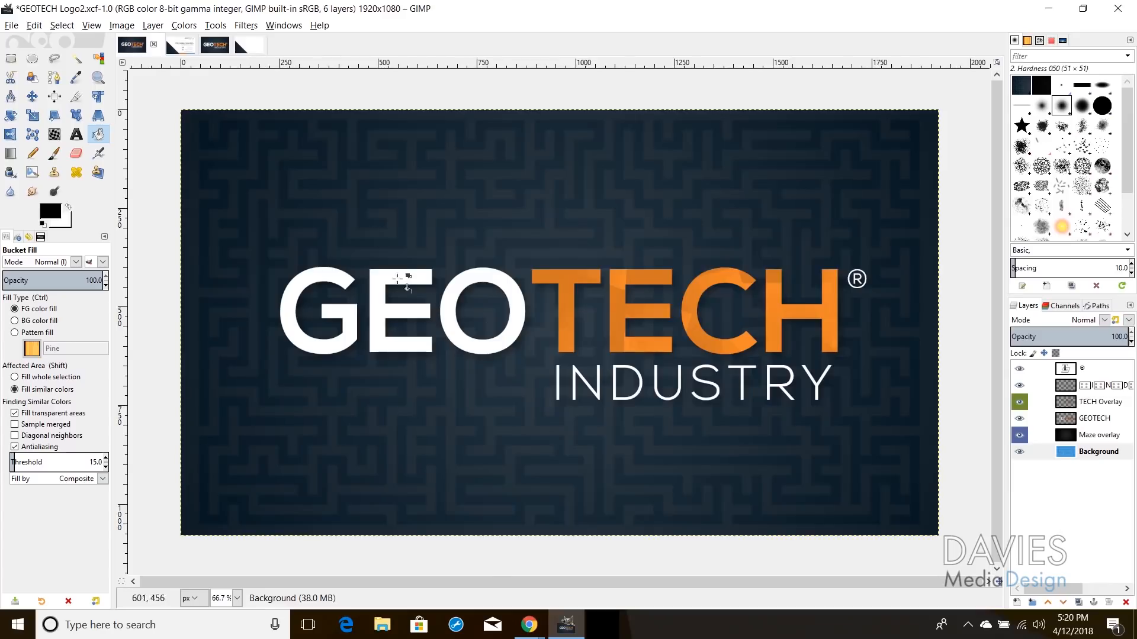
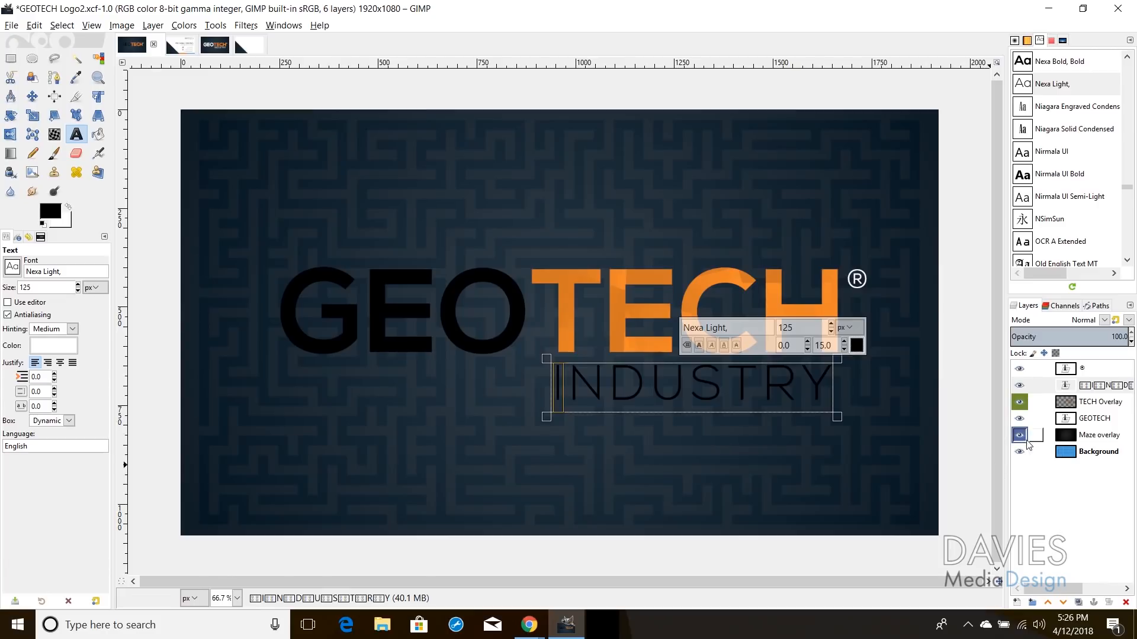
Step: Hide the Maze overlay and Background layers, Copy Visible the logo, and switch to the untitled card
left_click(1019, 435)
left_click(1019, 451)
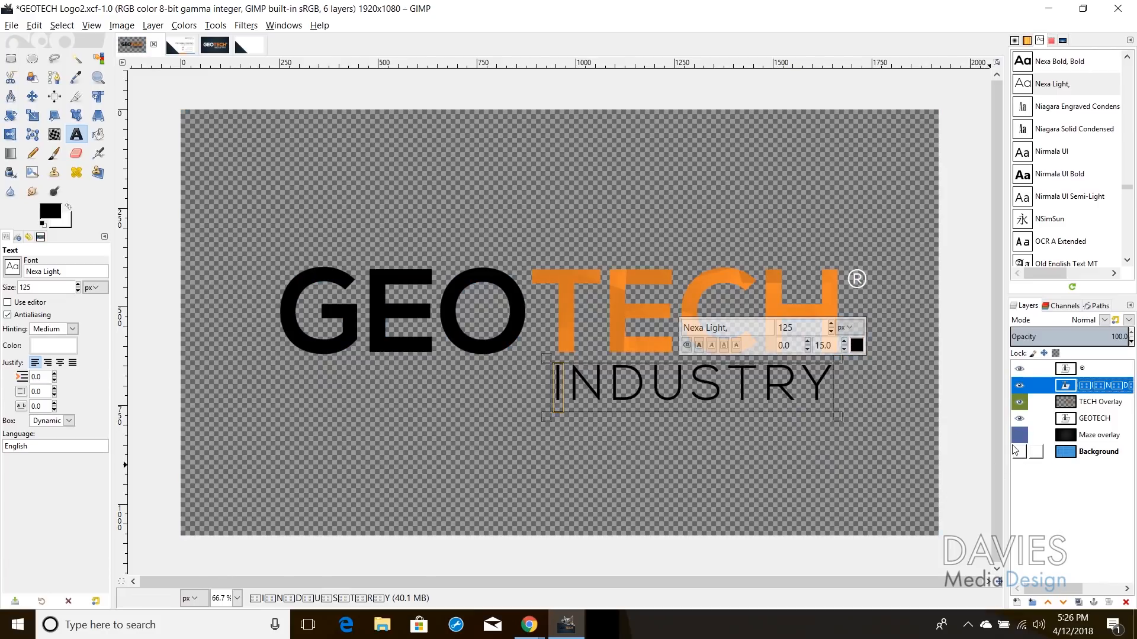
left_click(32, 26)
left_click(64, 131)
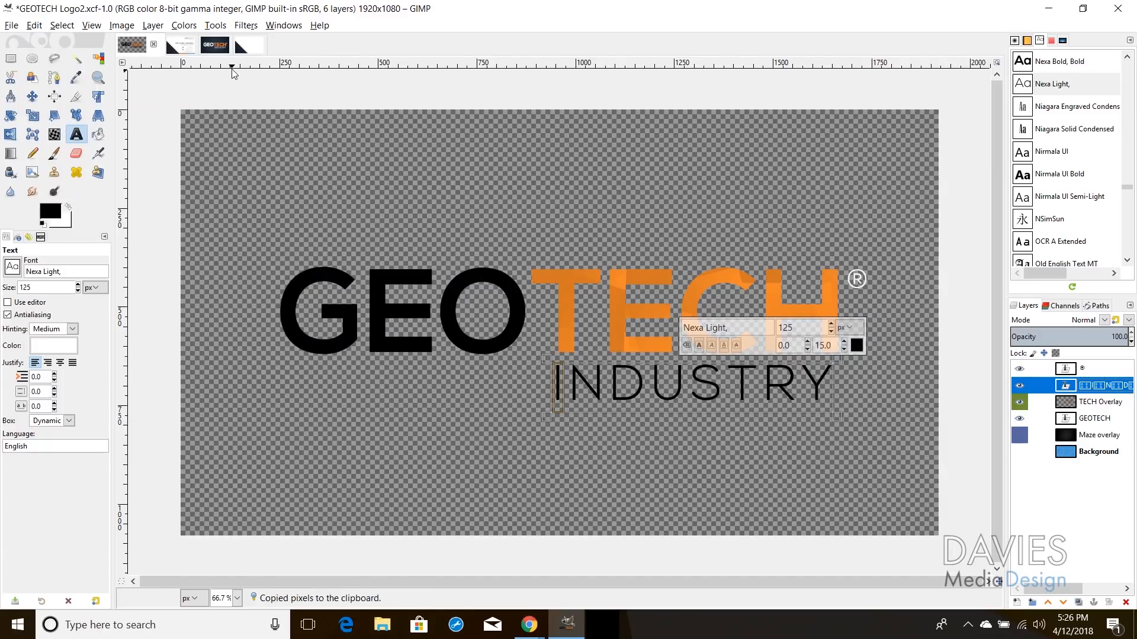
left_click(234, 39)
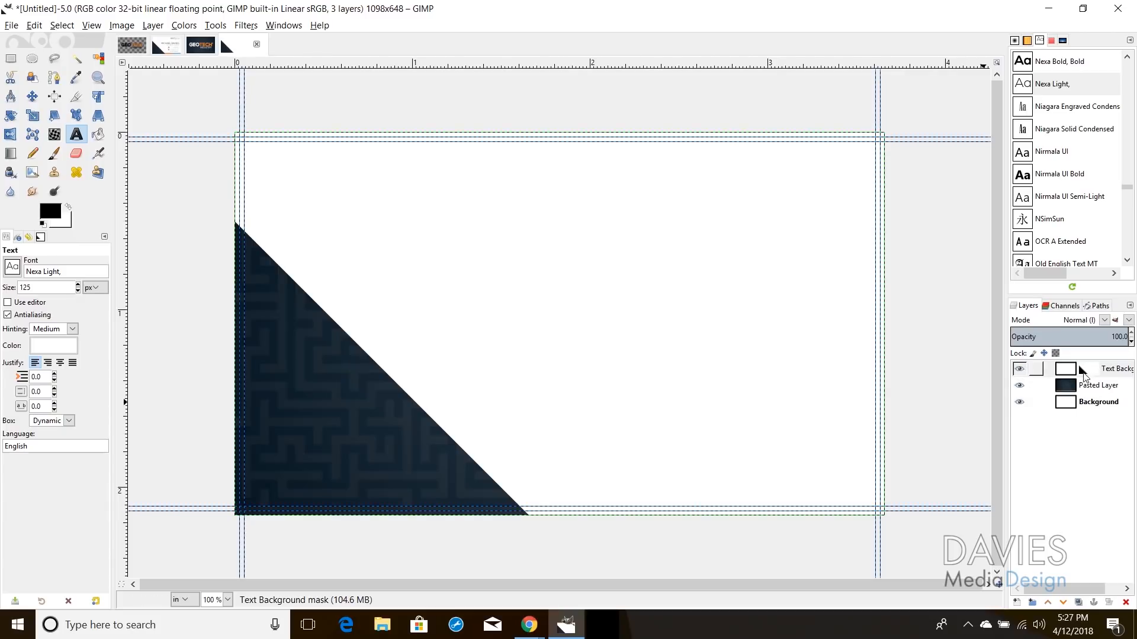
Step: Paste the copied logo above the Text Background layer as a new layer
left_click(1072, 372)
left_click(1093, 372)
left_click(1068, 374)
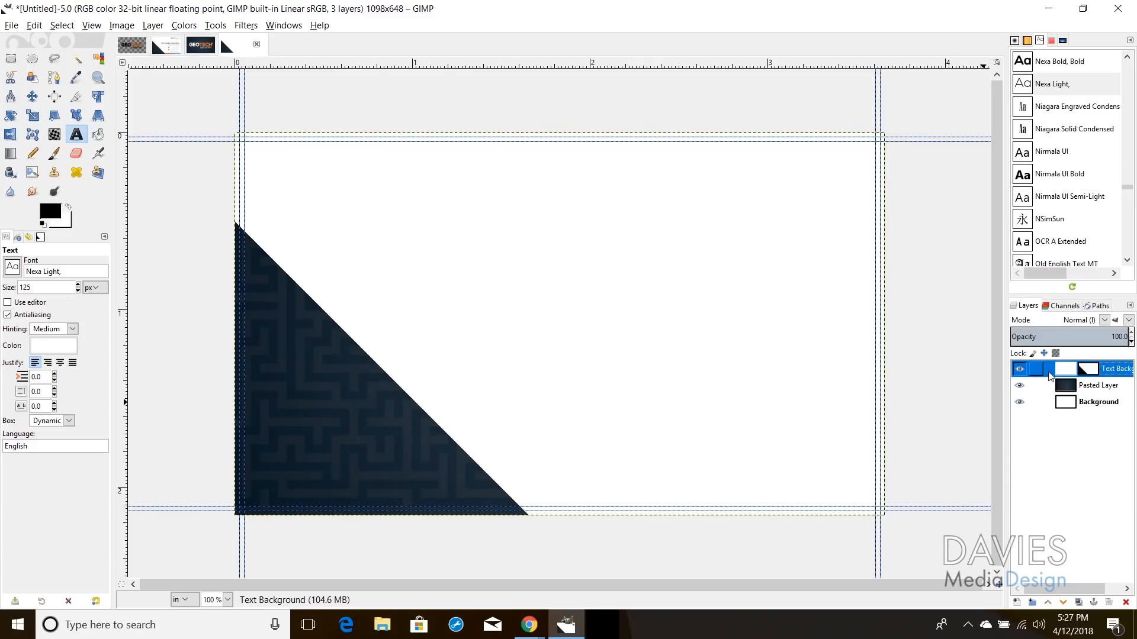
key("ctrl+v")
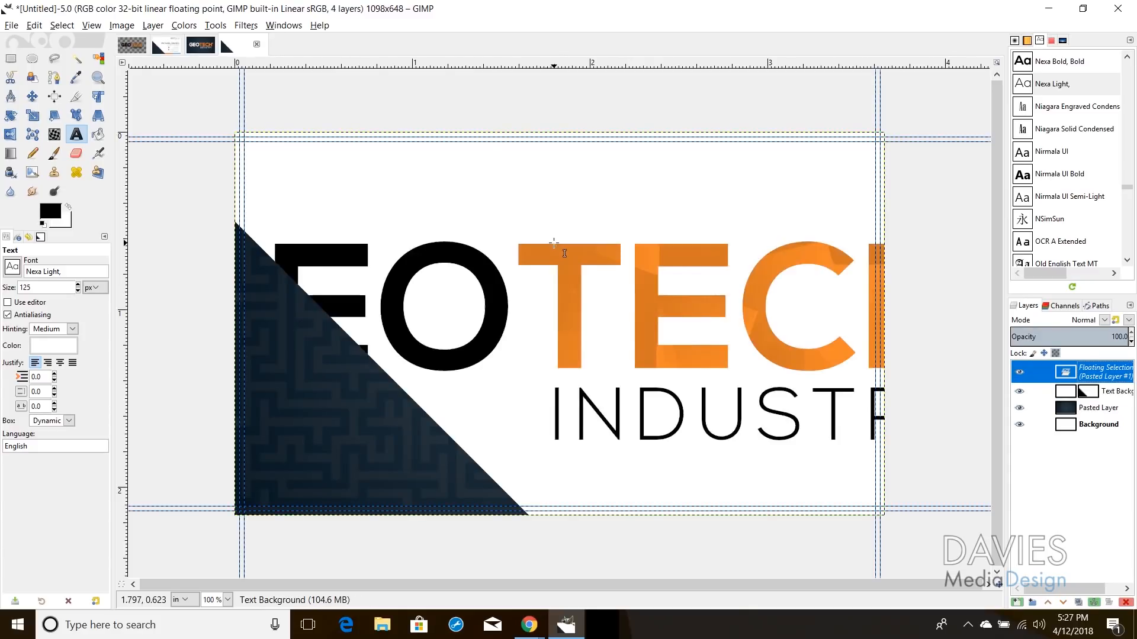
left_click(1018, 602)
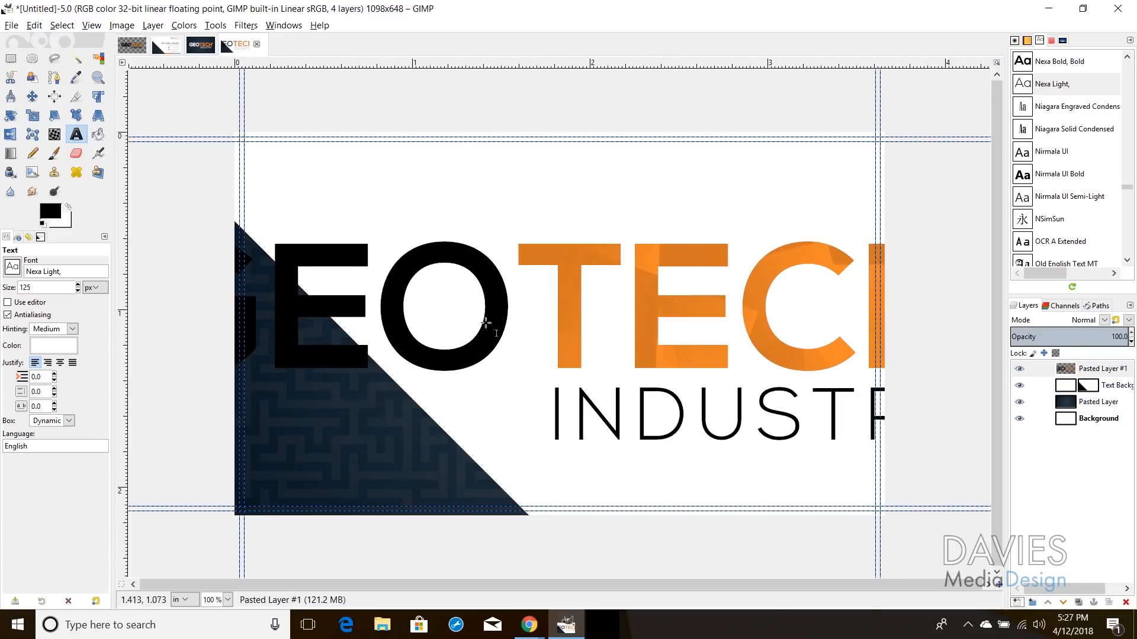
Step: Scale the logo layer to 25% and position it at the card's upper right
left_click(32, 115)
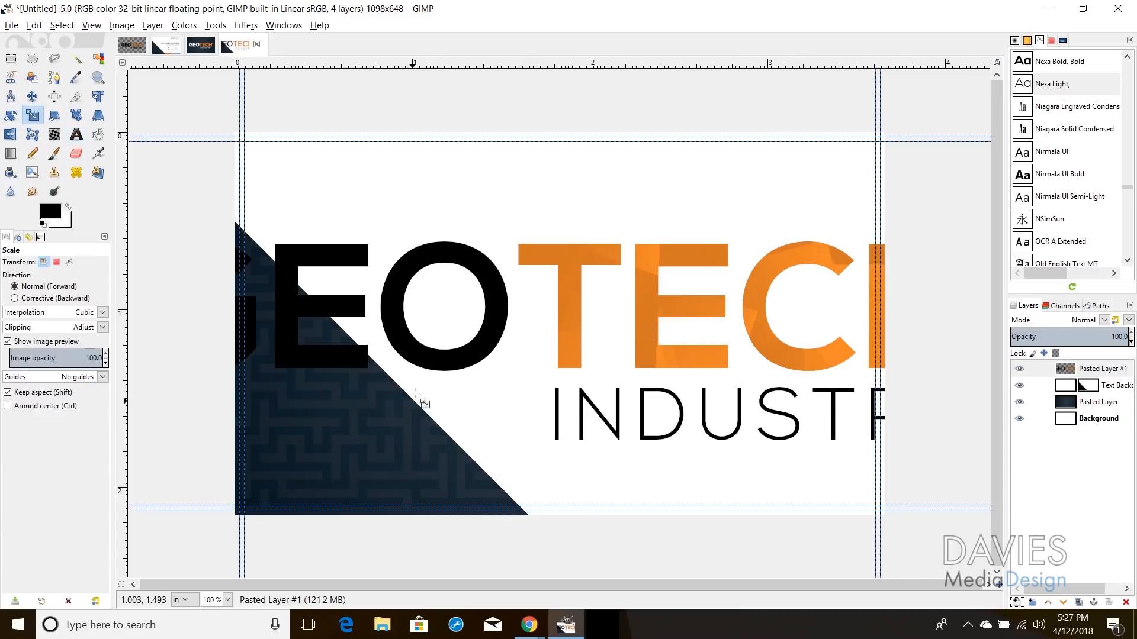
left_click(399, 280)
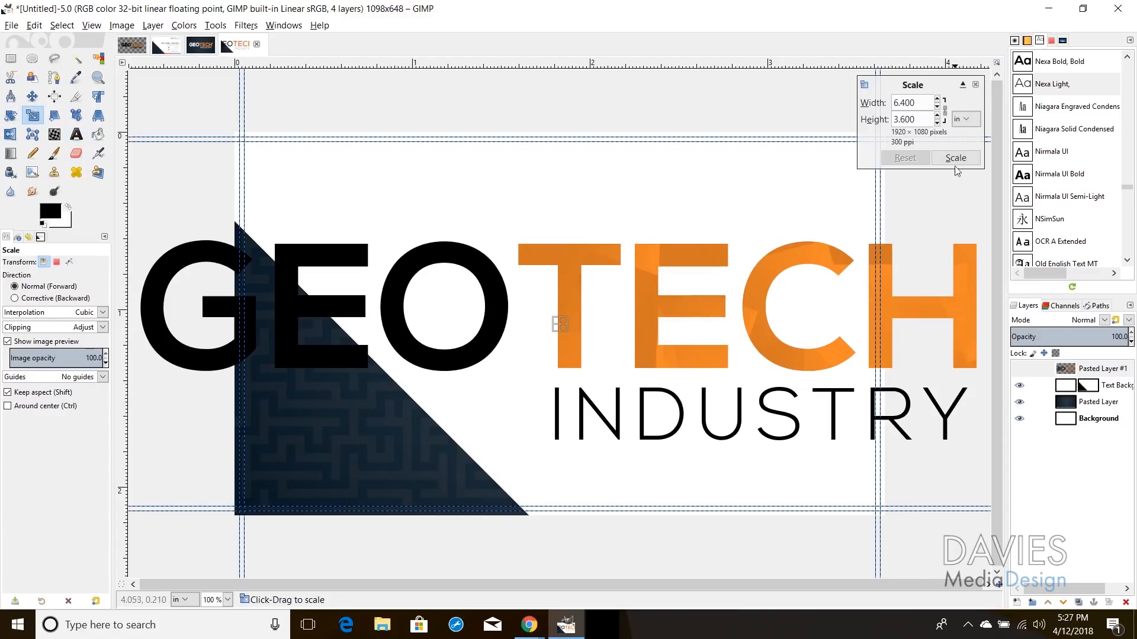
left_click(968, 116)
left_click(972, 103)
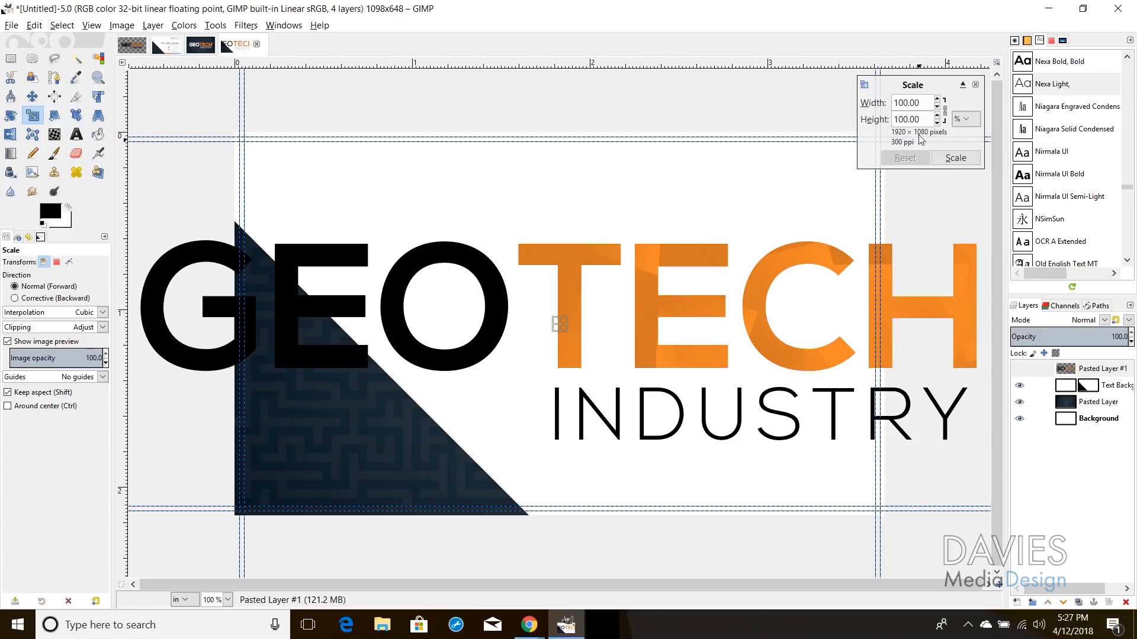
double_click(906, 102)
type("25")
left_click(928, 115)
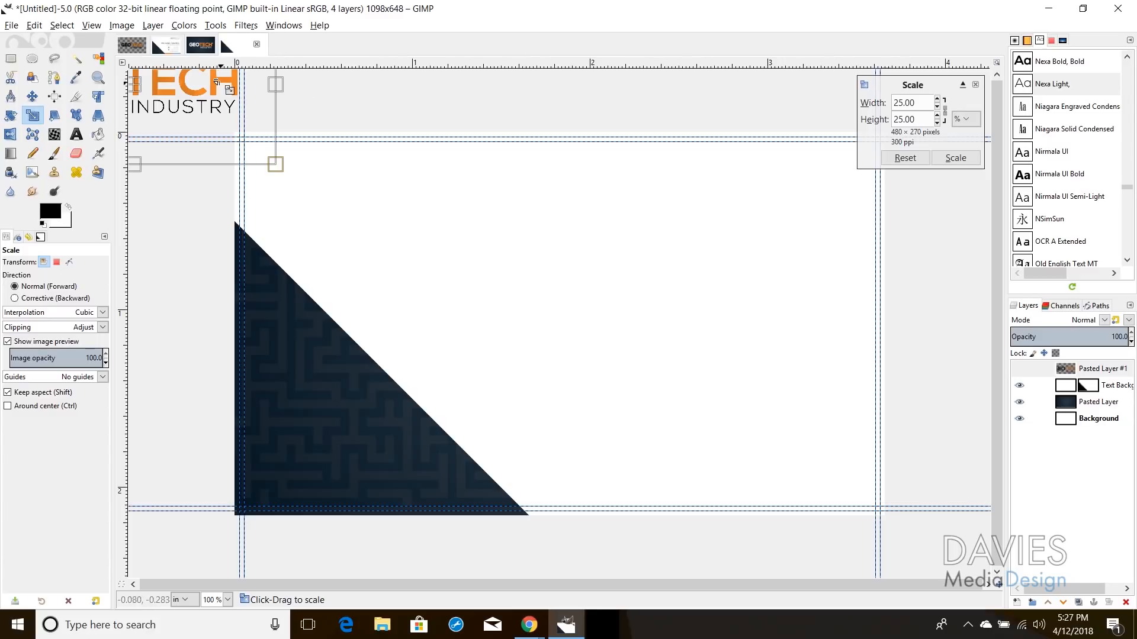
left_click_drag(145, 98, 753, 188)
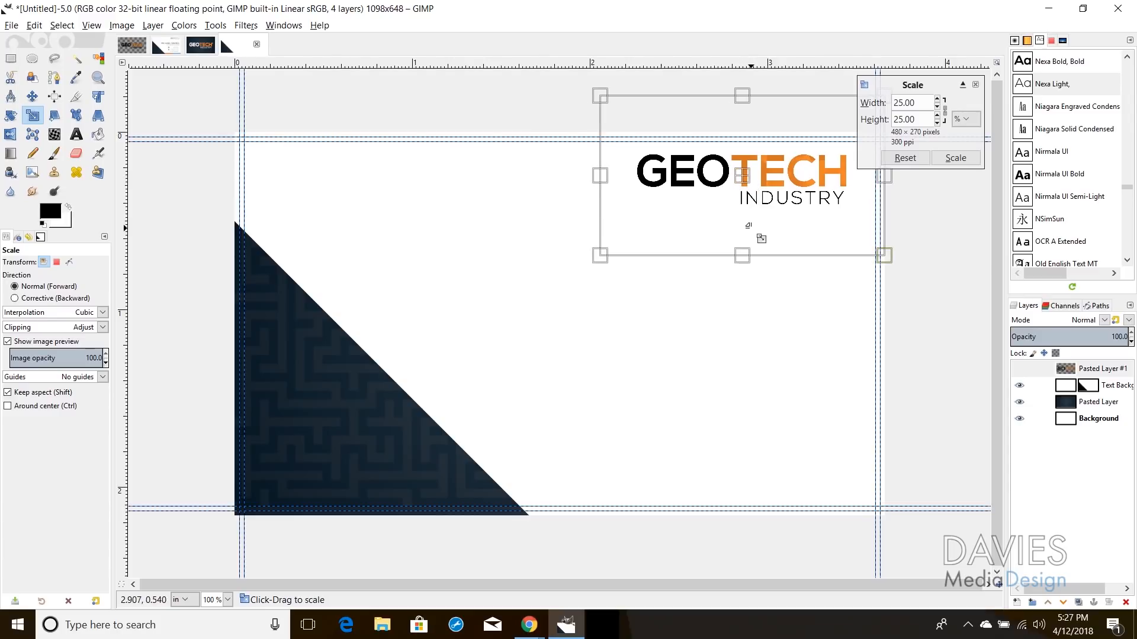
left_click(955, 158)
key("m")
left_click_drag(744, 173, 745, 183)
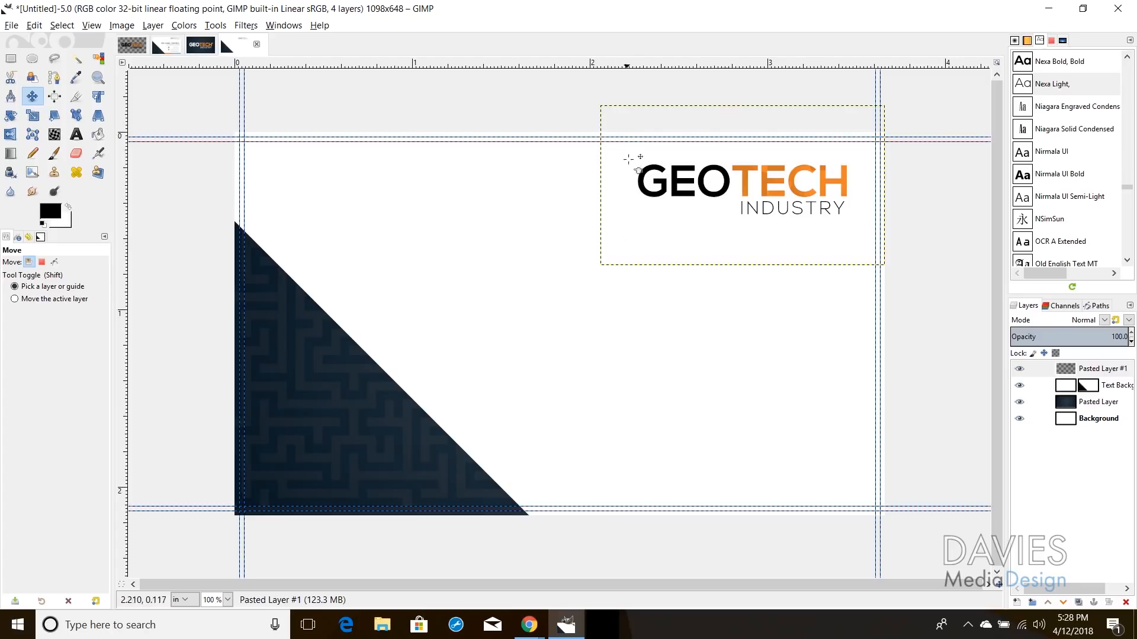
Step: Crop the logo layer to content, add a vertical guide near the right edge, then view the MOO size guide
left_click(152, 25)
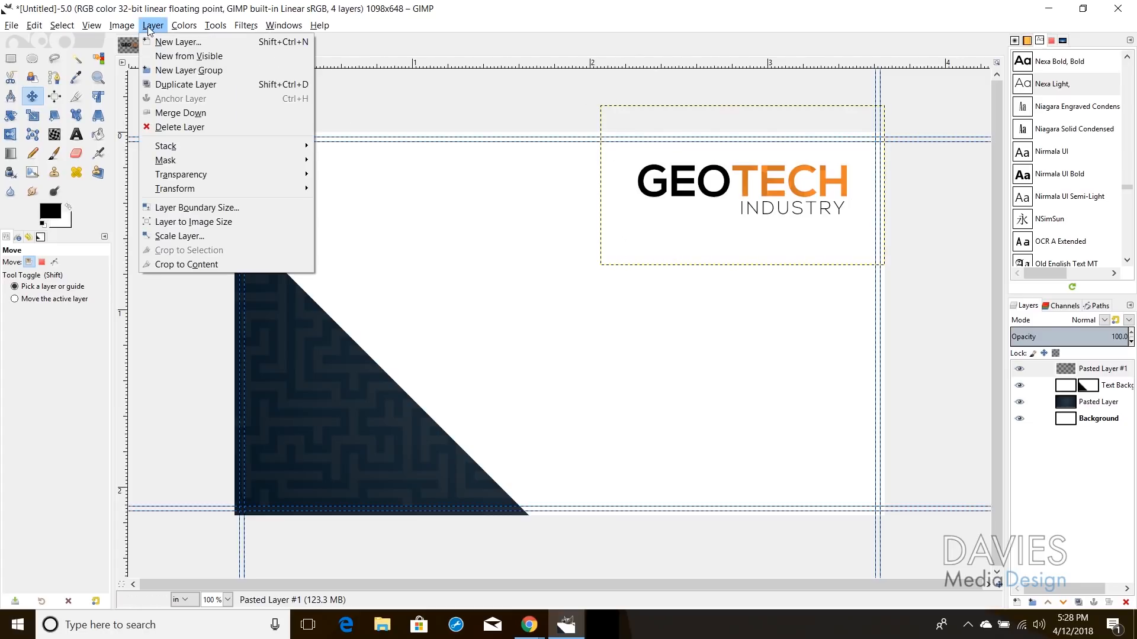
left_click(187, 264)
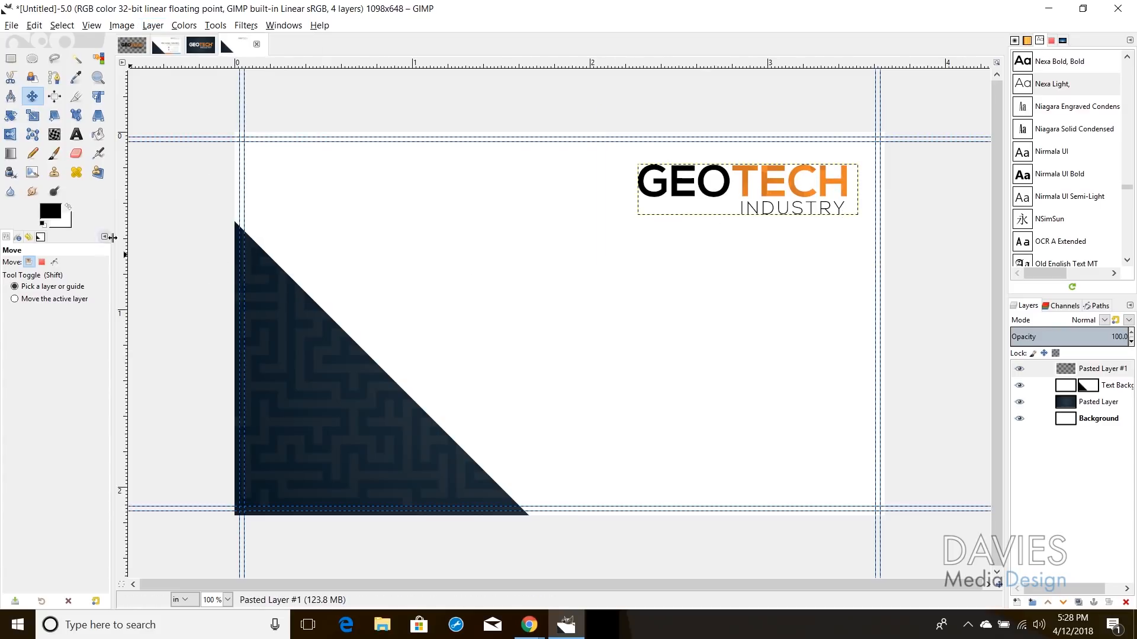
left_click_drag(123, 237, 846, 233)
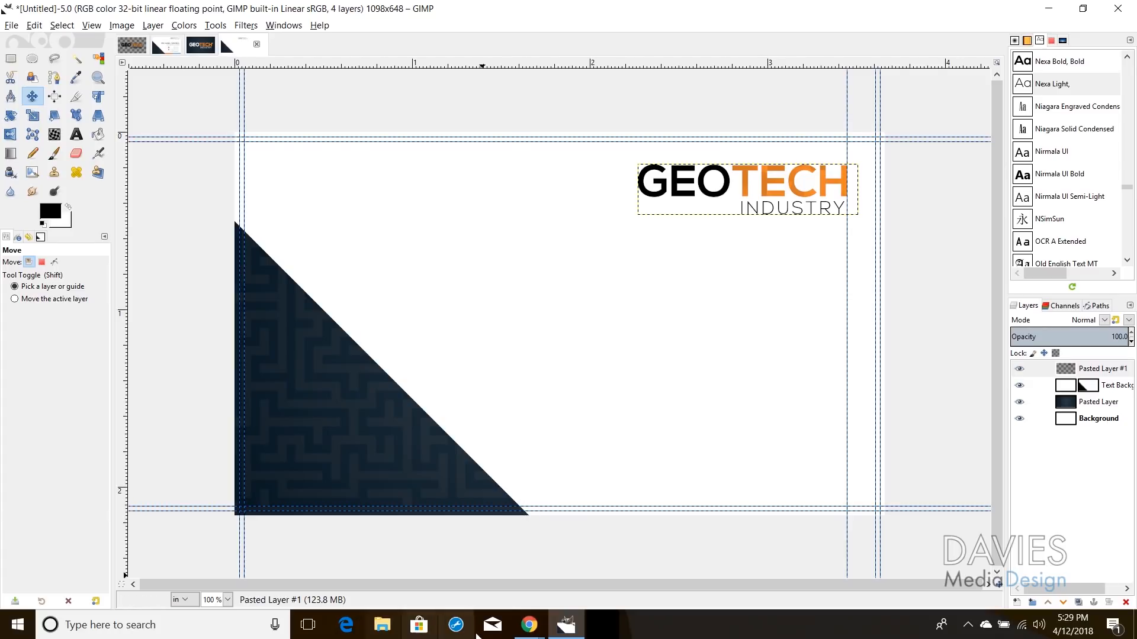
mouse_move(529, 625)
left_click(486, 595)
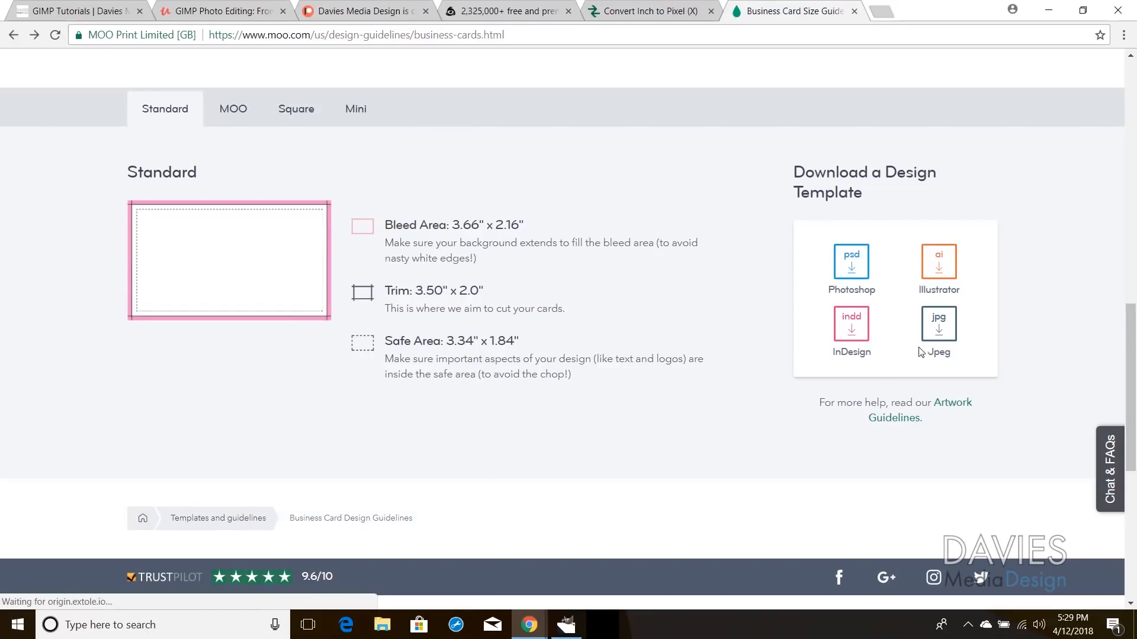
Step: View the MOO Jpeg design template guidelines, then minimize the browser back to GIMP
left_click(940, 337)
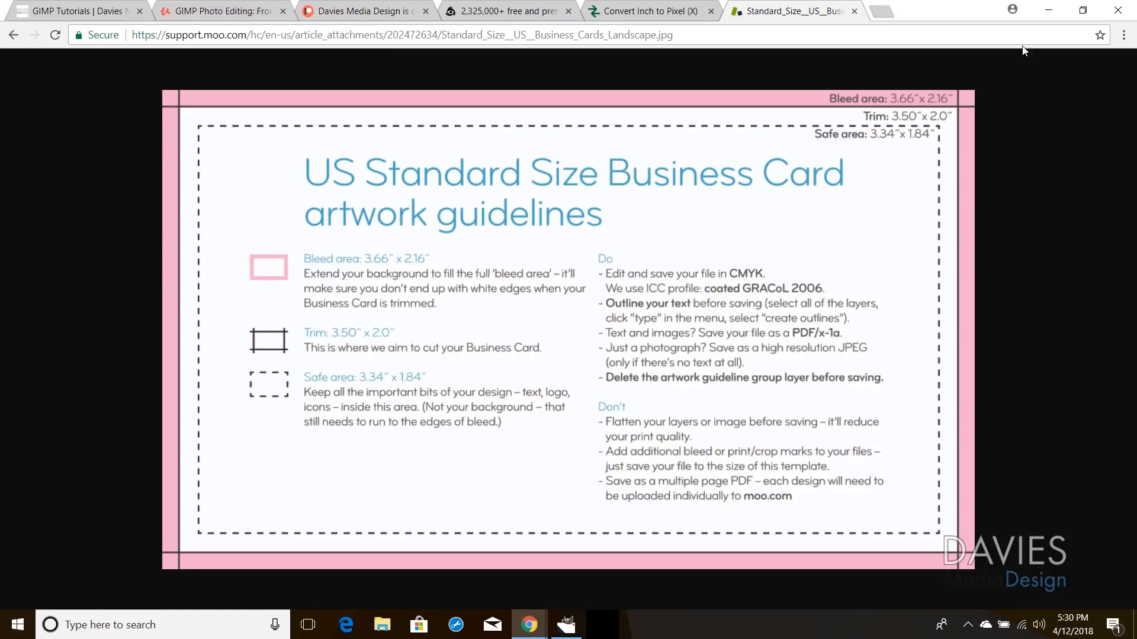
left_click(1048, 10)
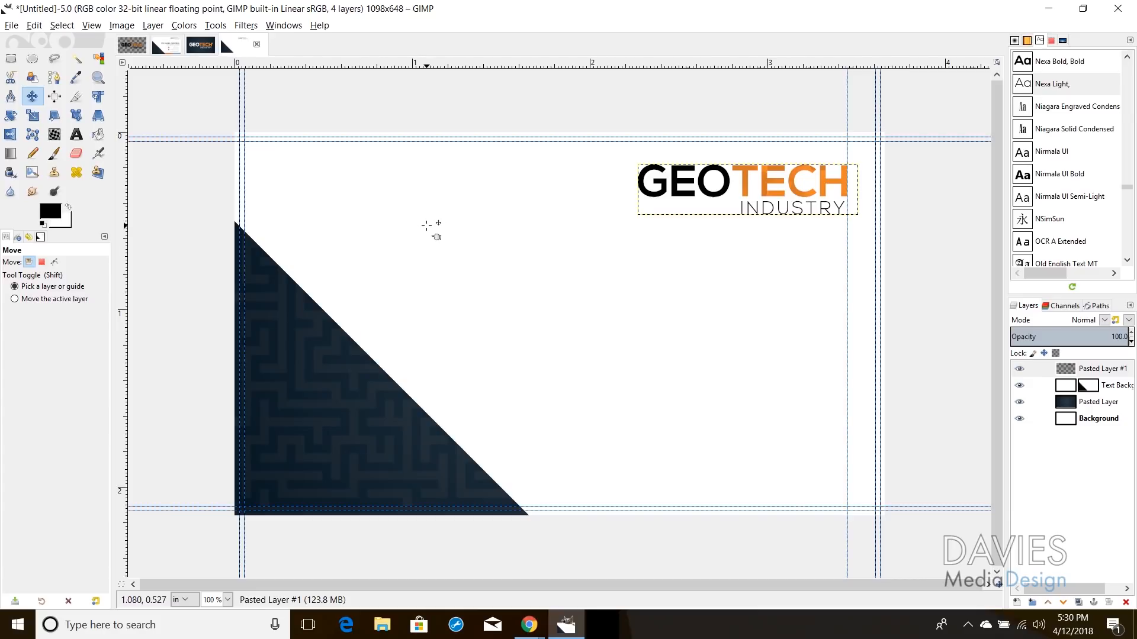
Step: Set the soft-proofing profile to CoatedGRACoL2006.icc from the Adobe CMYK profiles folder and apply
left_click(41, 25)
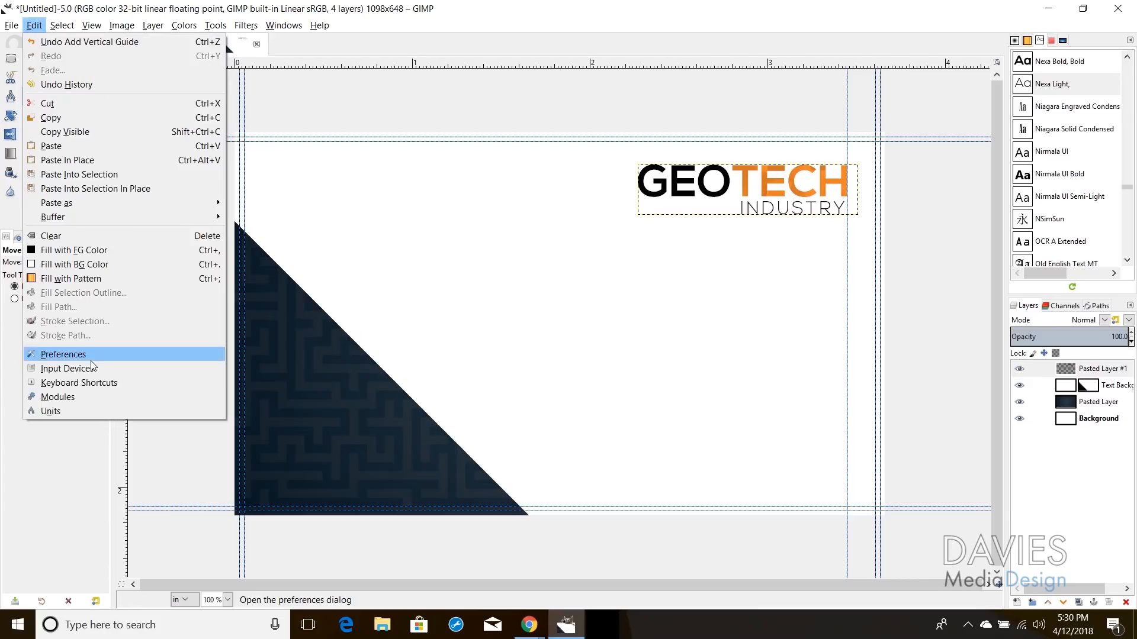
left_click(187, 354)
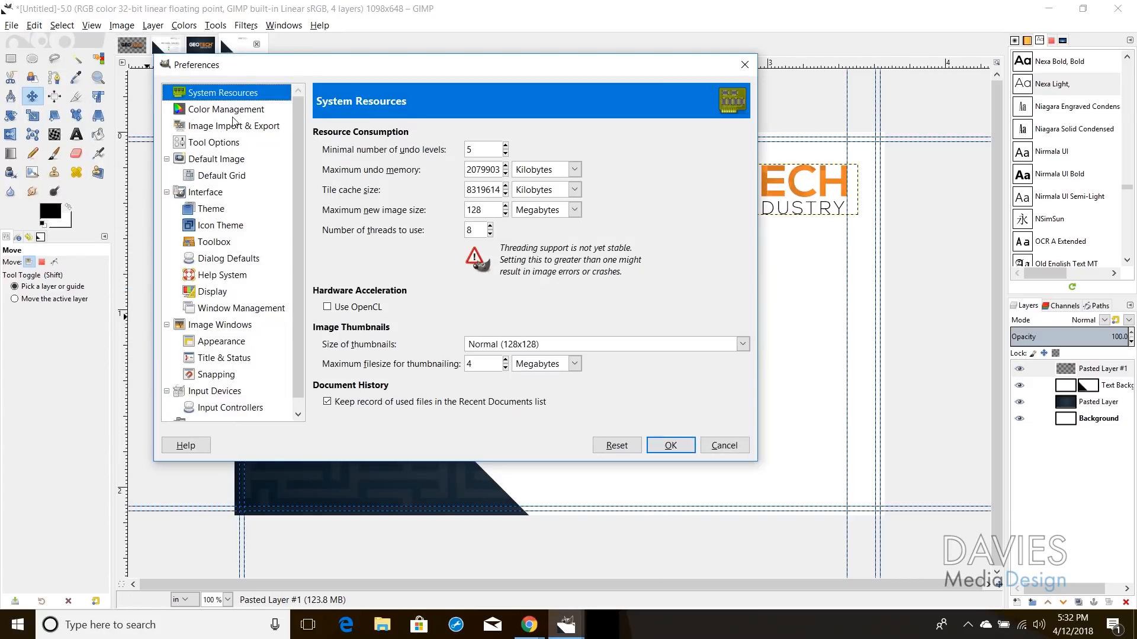
left_click(234, 110)
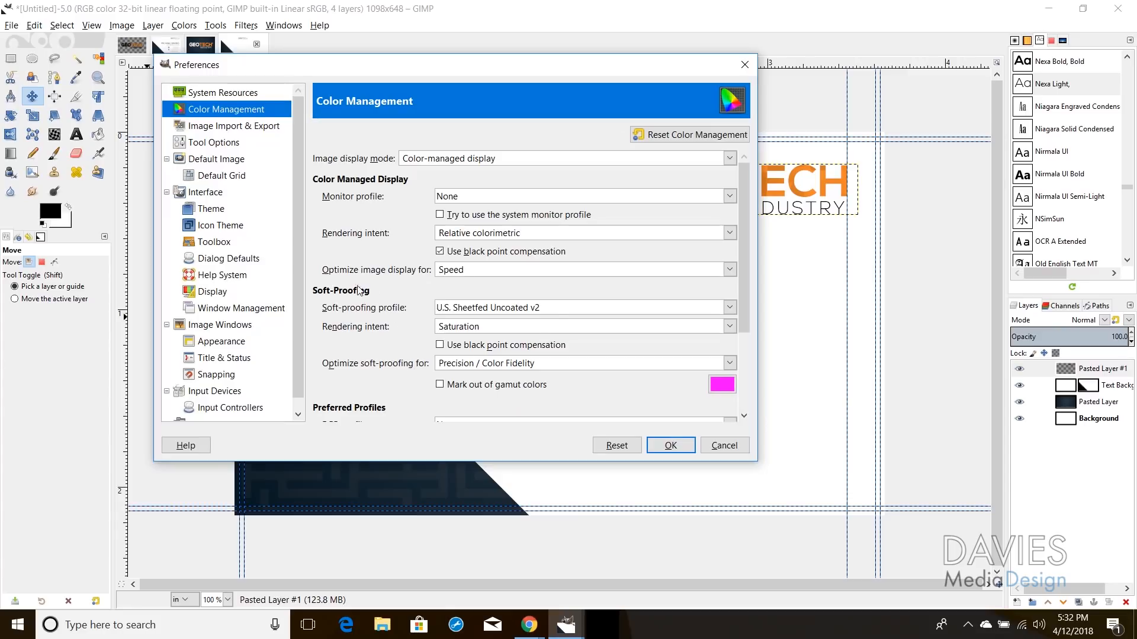
left_click(499, 309)
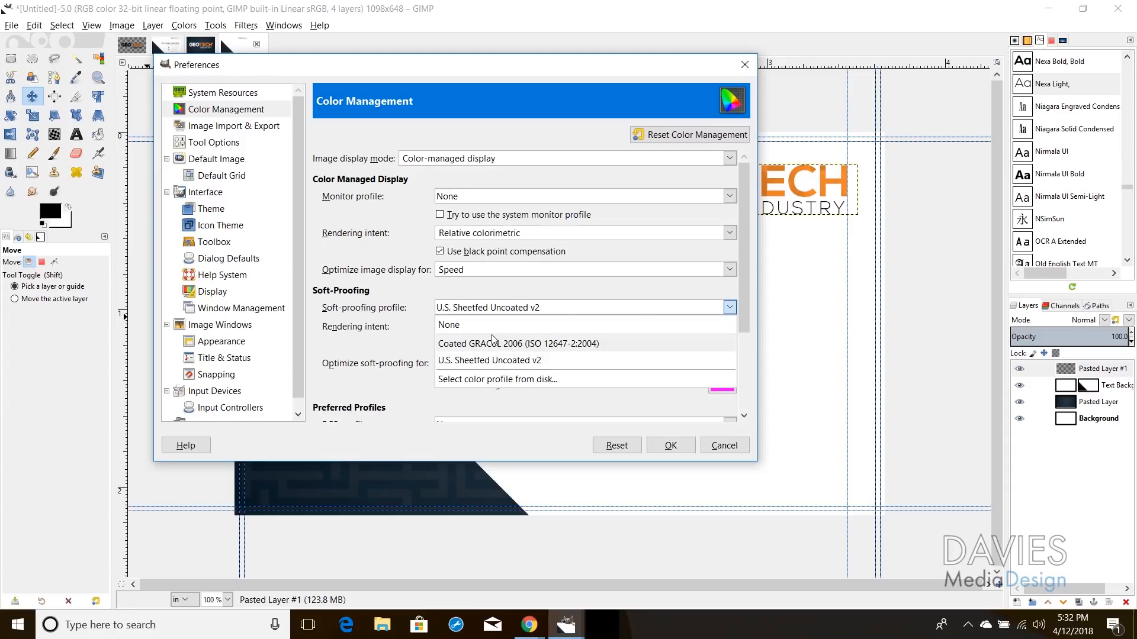
left_click(495, 381)
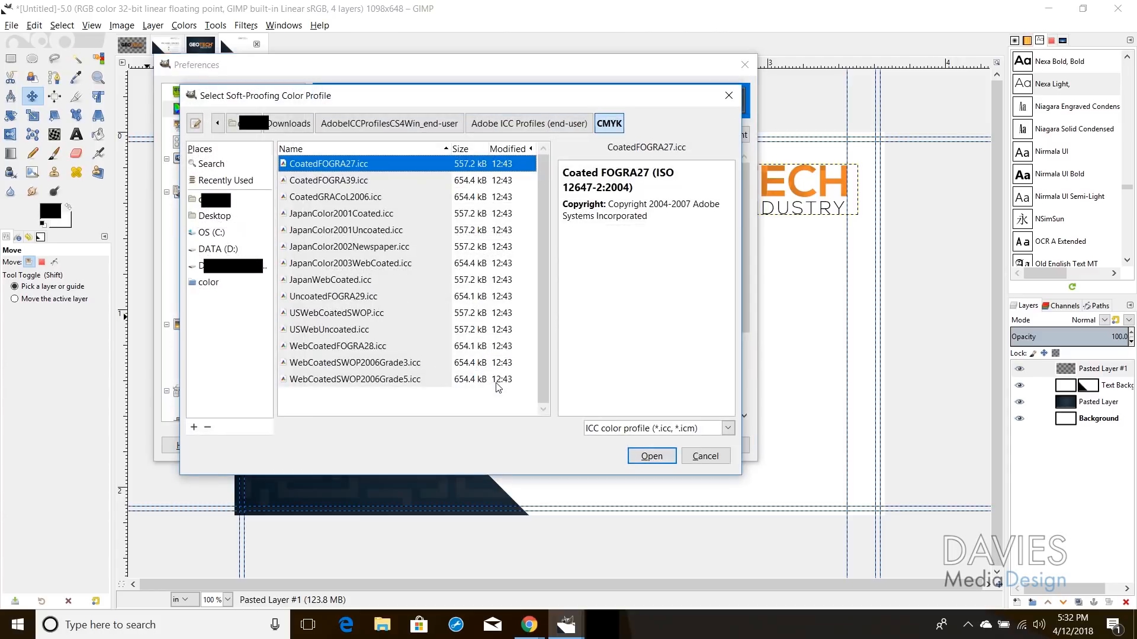
left_click(289, 124)
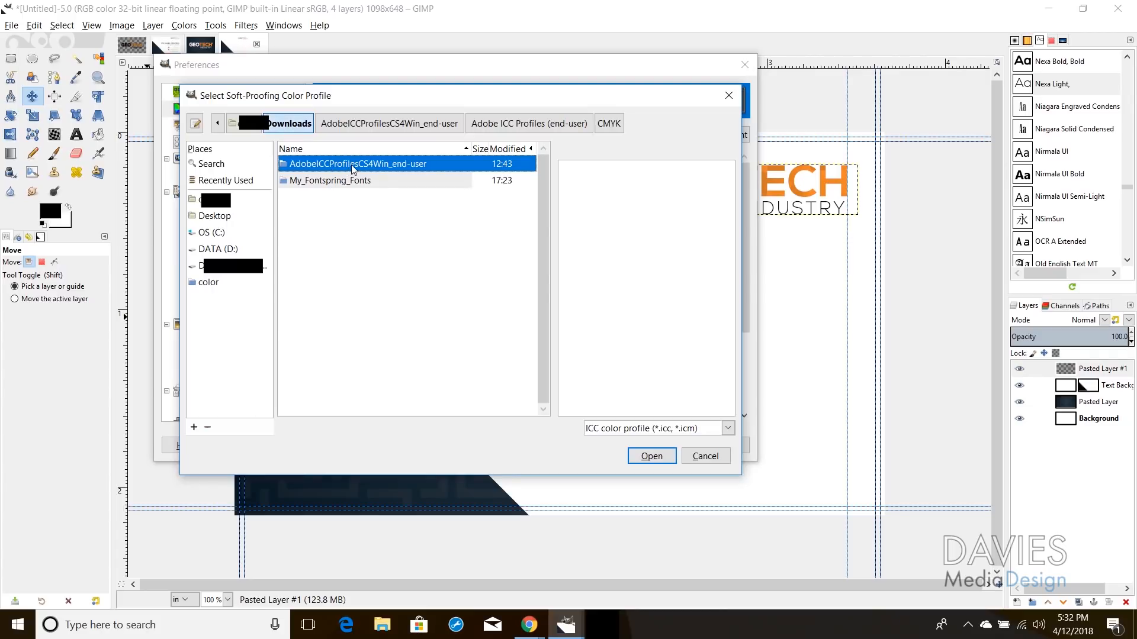
double_click(361, 165)
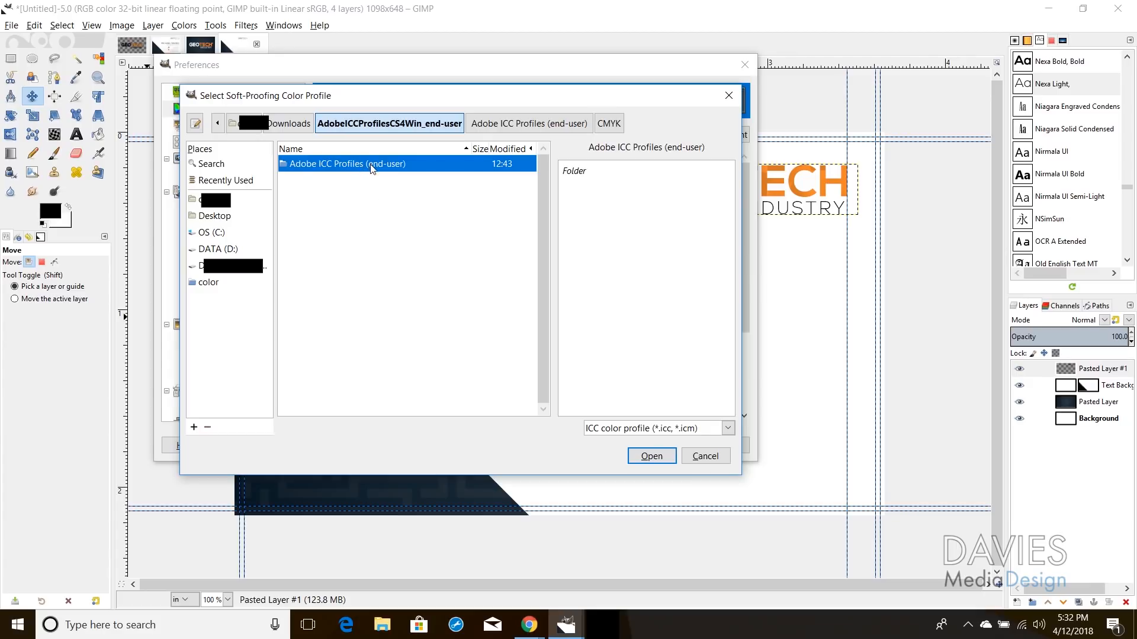
double_click(372, 168)
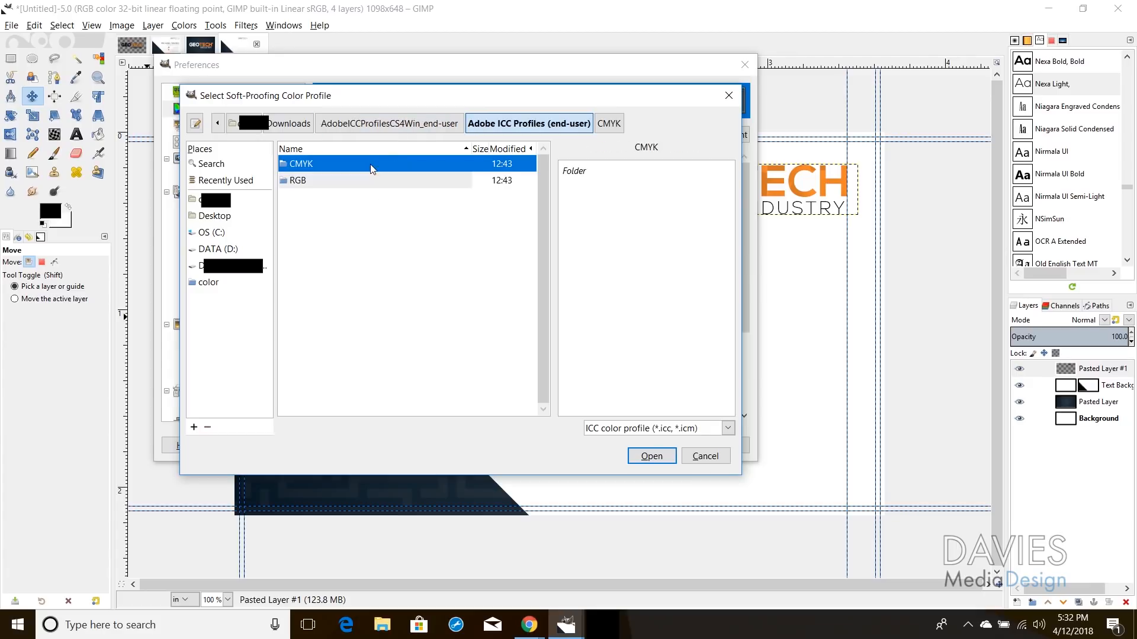
double_click(304, 167)
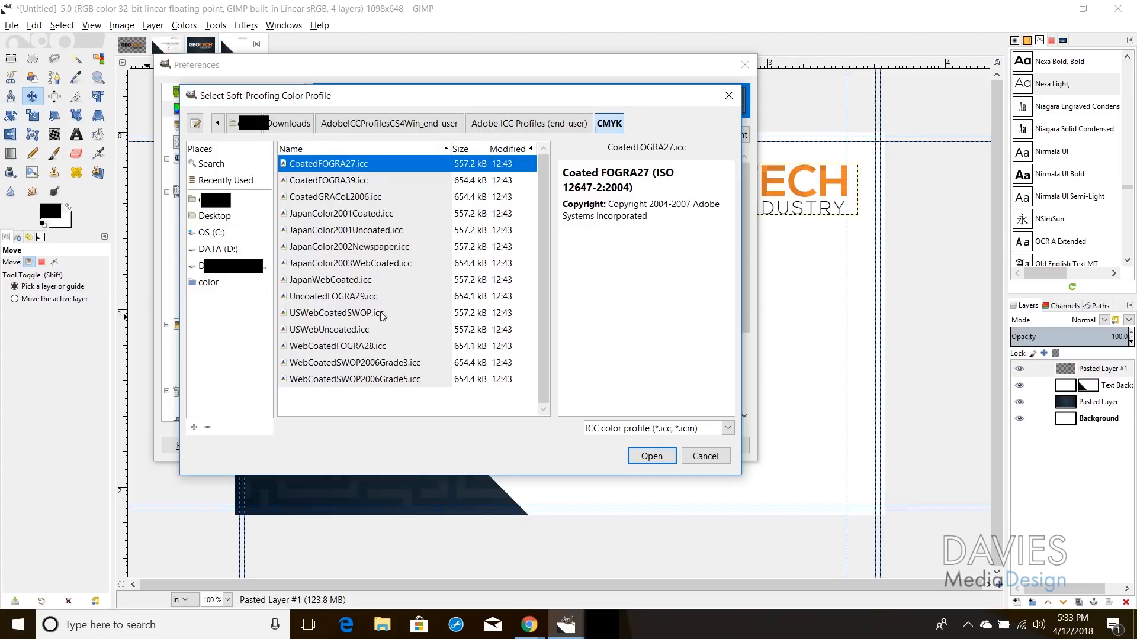
left_click(352, 198)
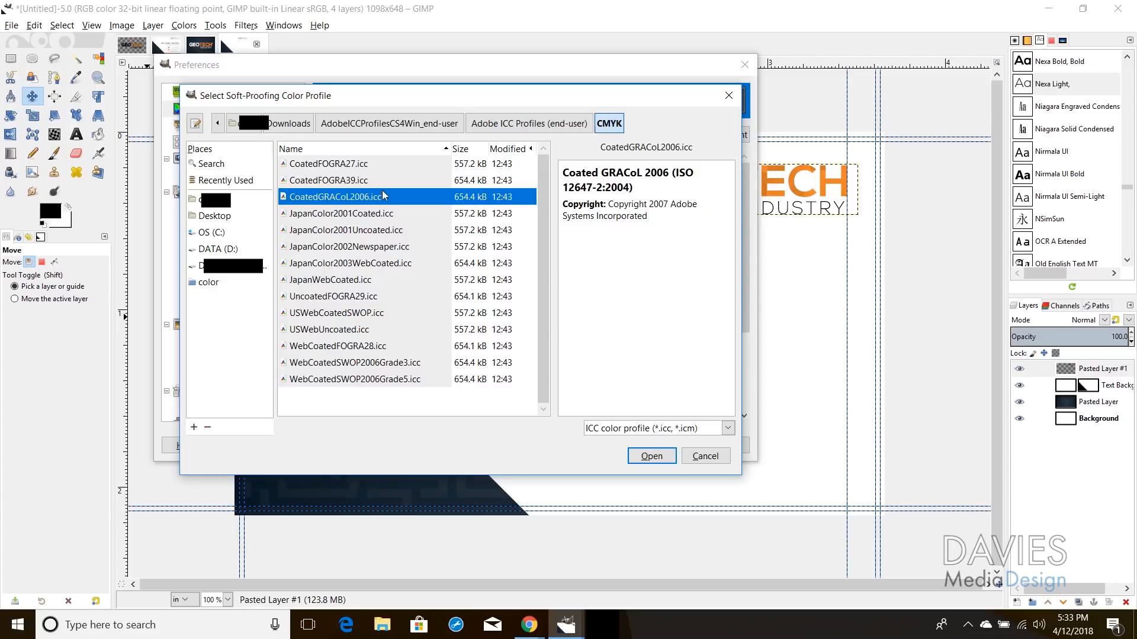
left_click(650, 454)
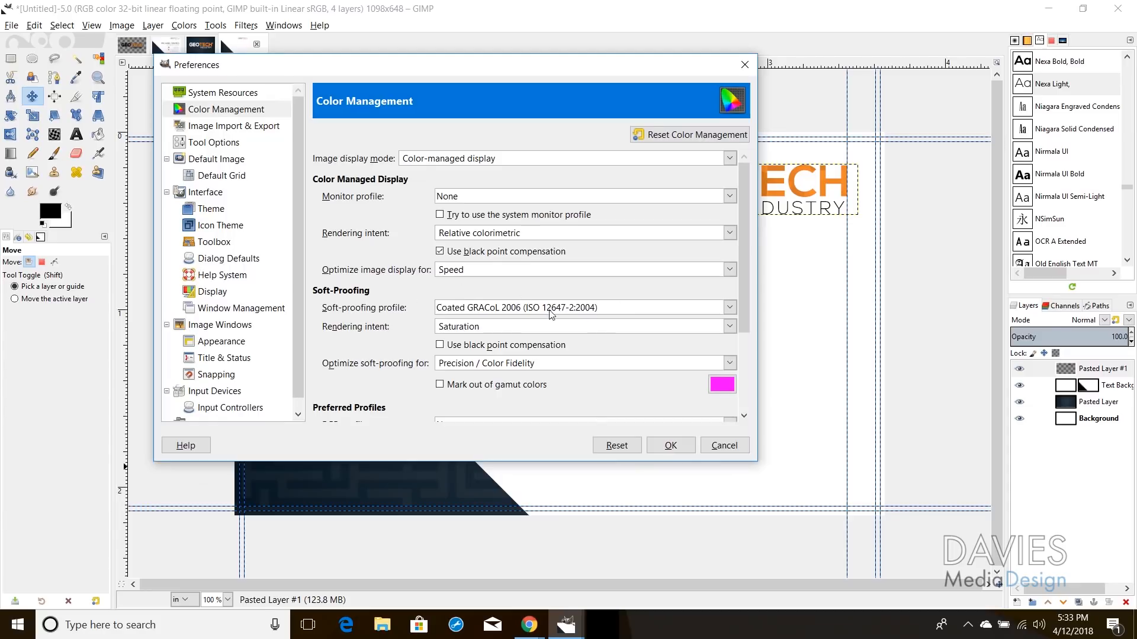
left_click(663, 444)
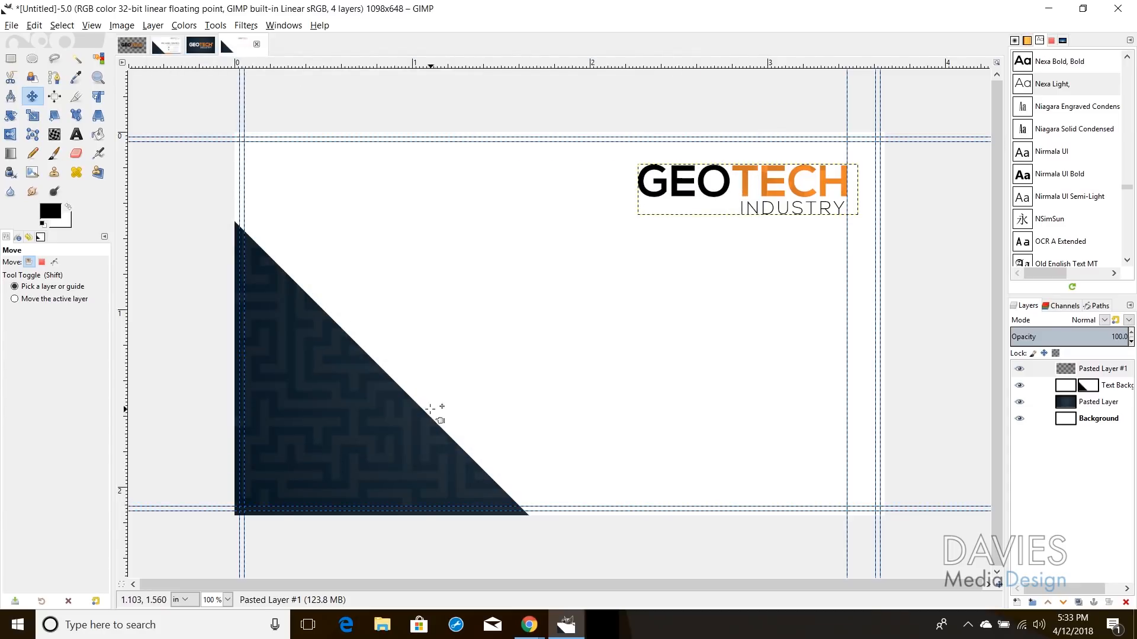
Step: Toggle Proof Colors on, off, and back on to compare the soft-proofed card
left_click(92, 26)
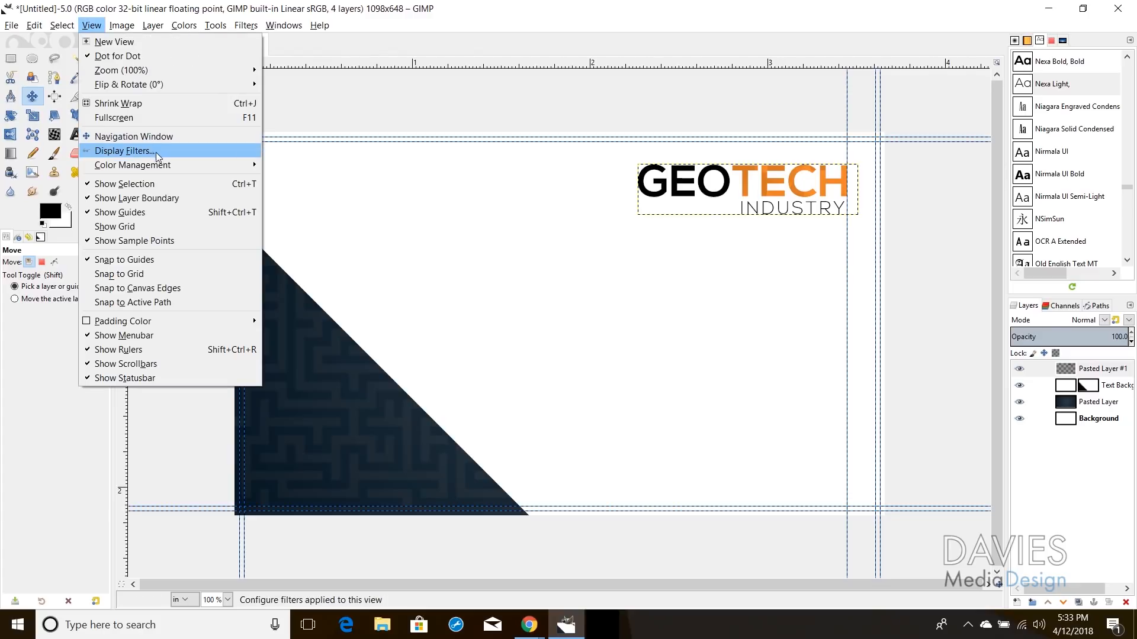
mouse_move(164, 161)
left_click(302, 180)
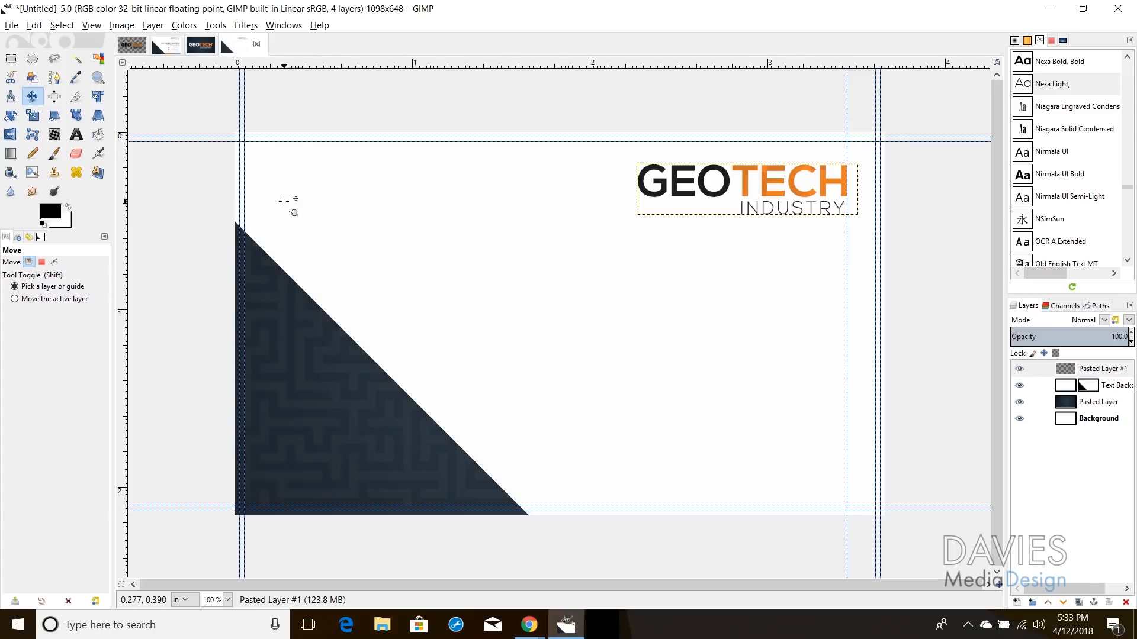
left_click(95, 25)
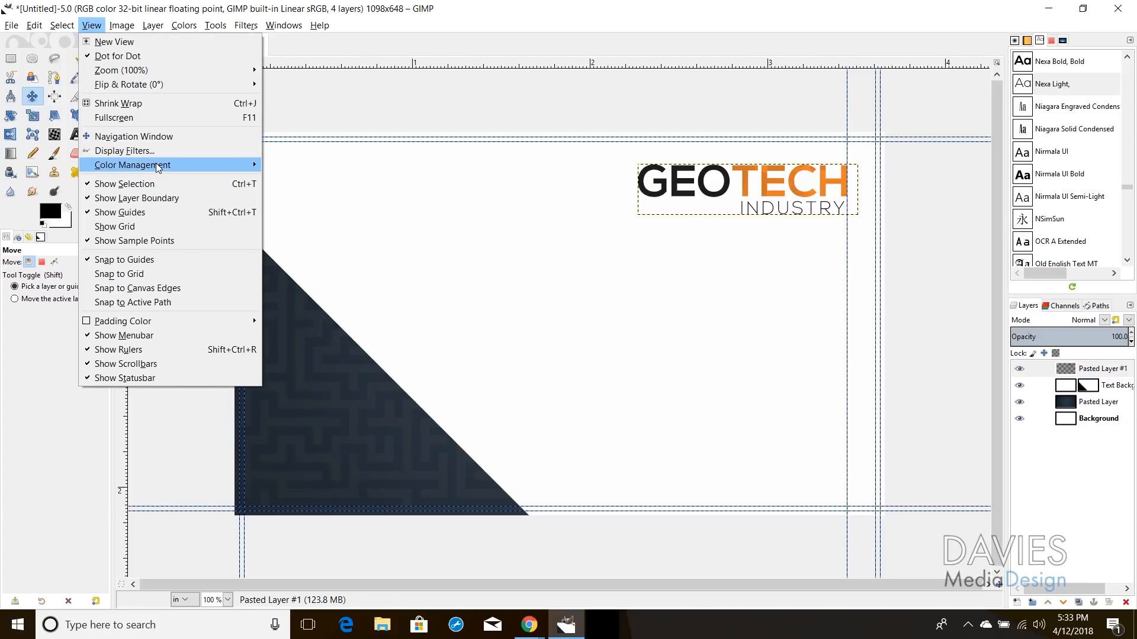
mouse_move(159, 168)
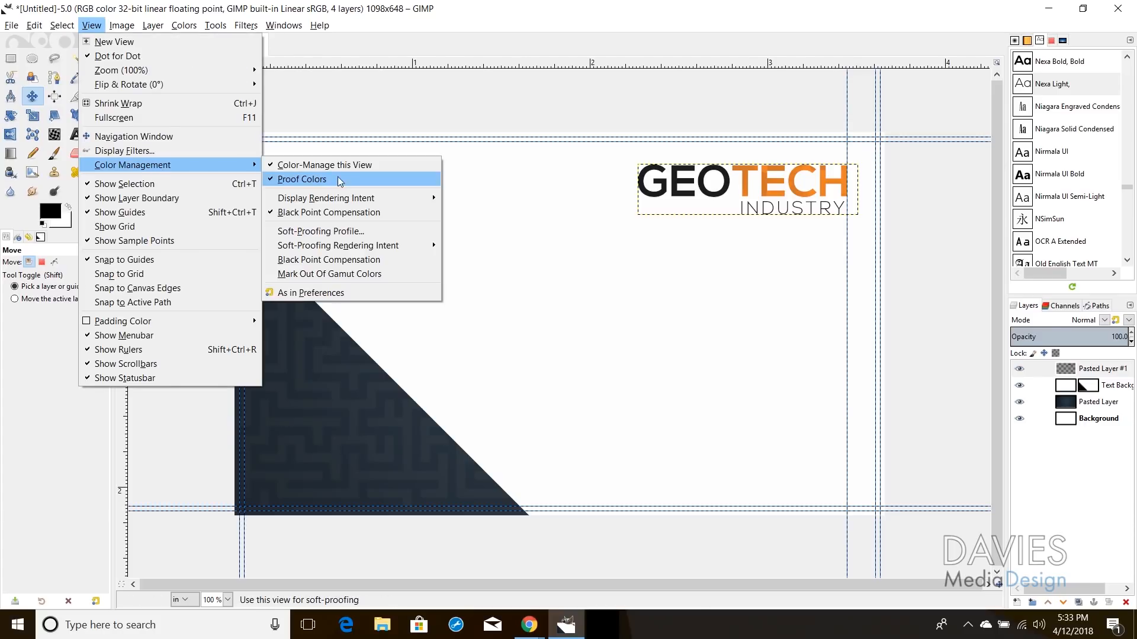
left_click(314, 178)
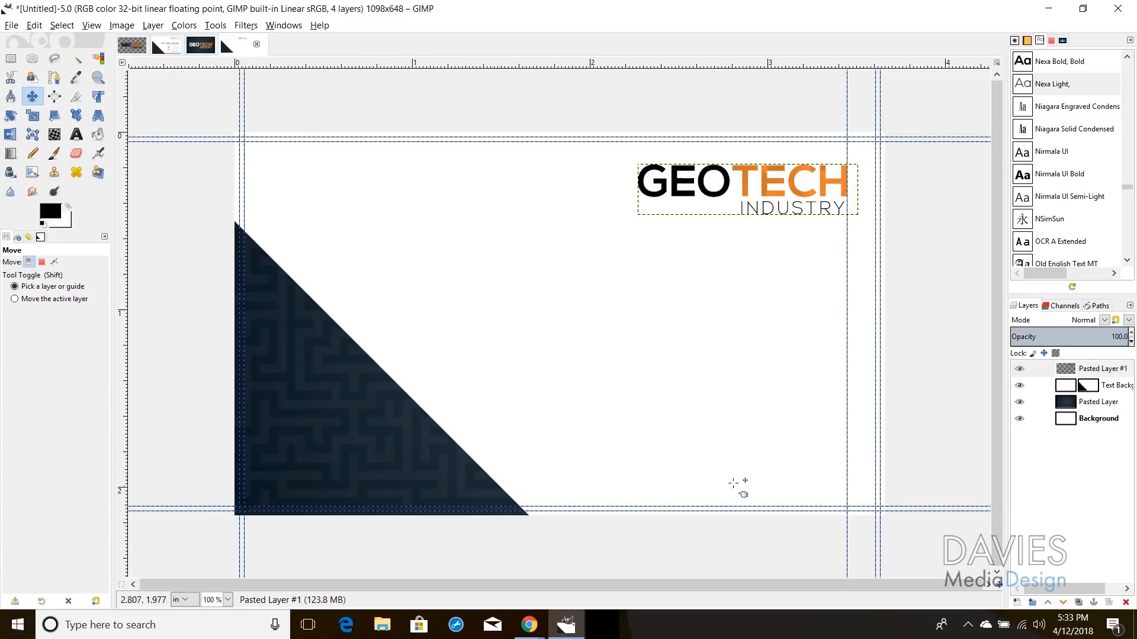
left_click(92, 25)
mouse_move(157, 167)
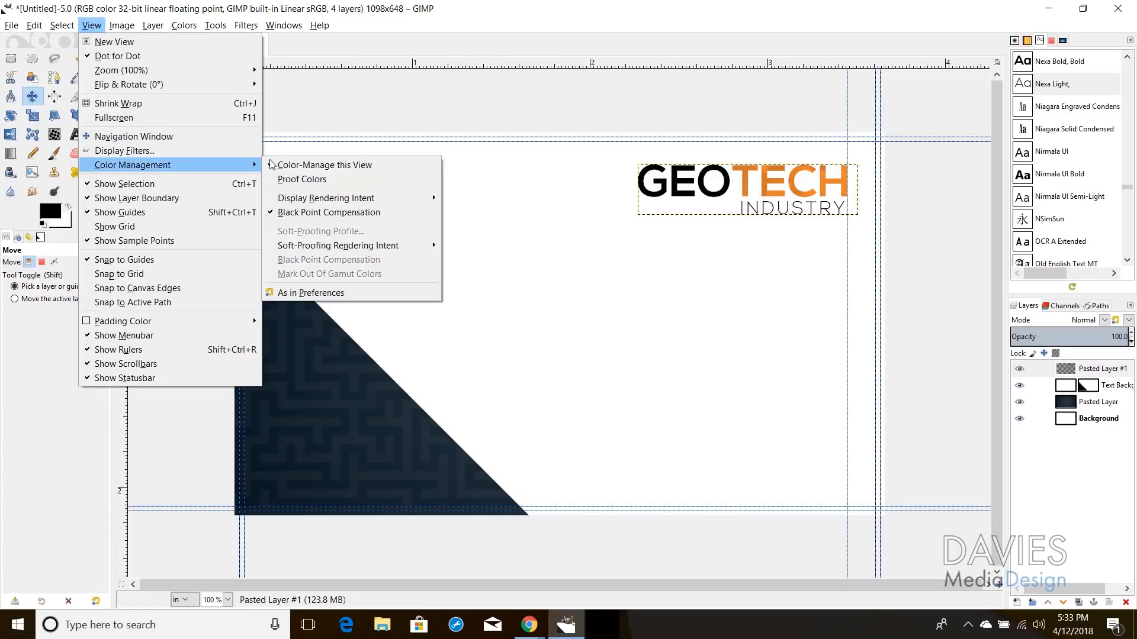
left_click(324, 179)
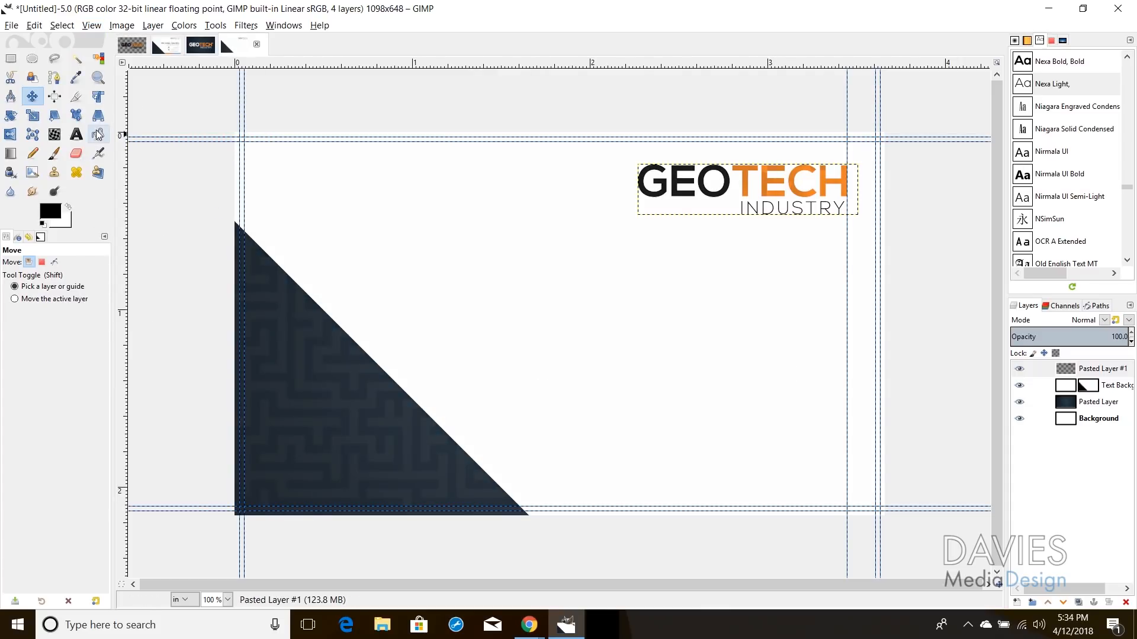
Step: Type the cardholder's full name in capitals below the logo in Nexa Bold
left_click(79, 135)
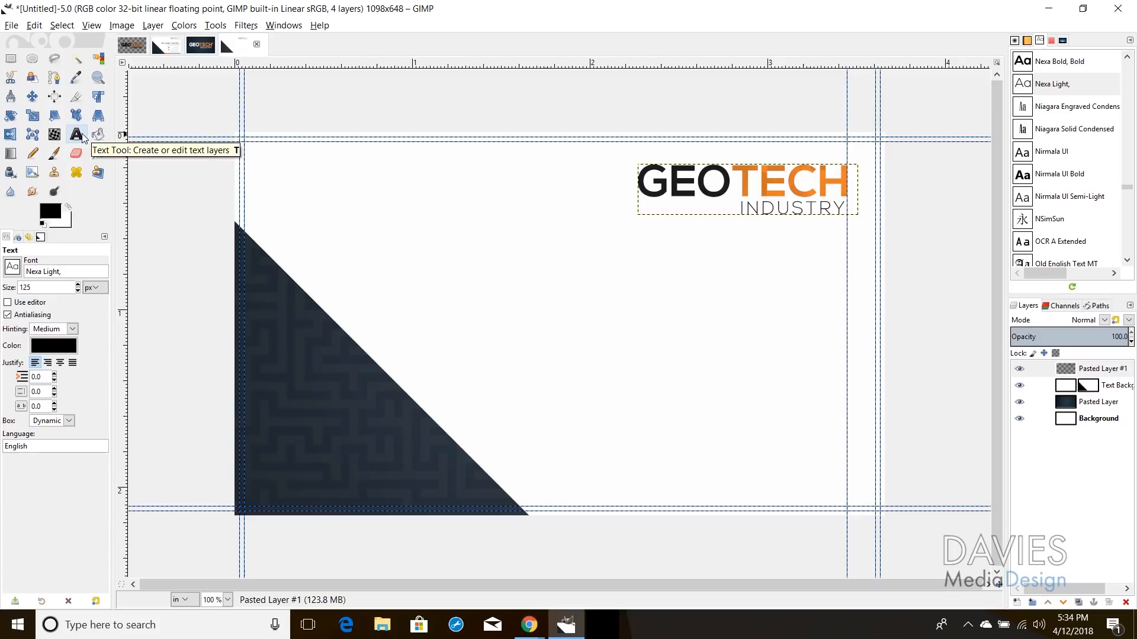
left_click(18, 269)
scroll(41, 372, "up", 1)
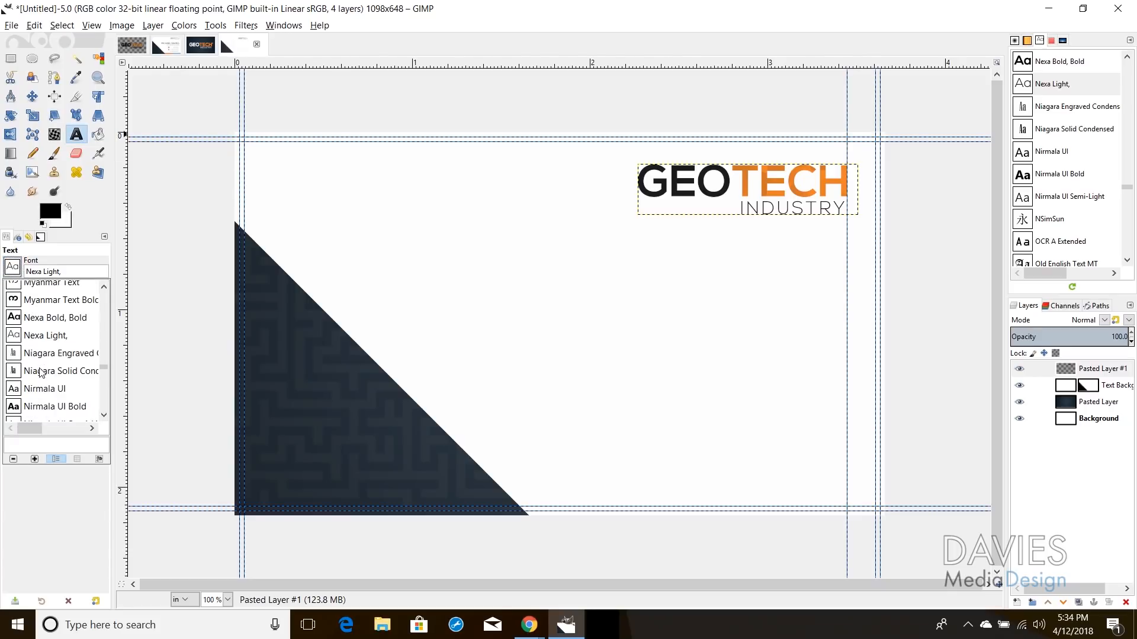
left_click(51, 318)
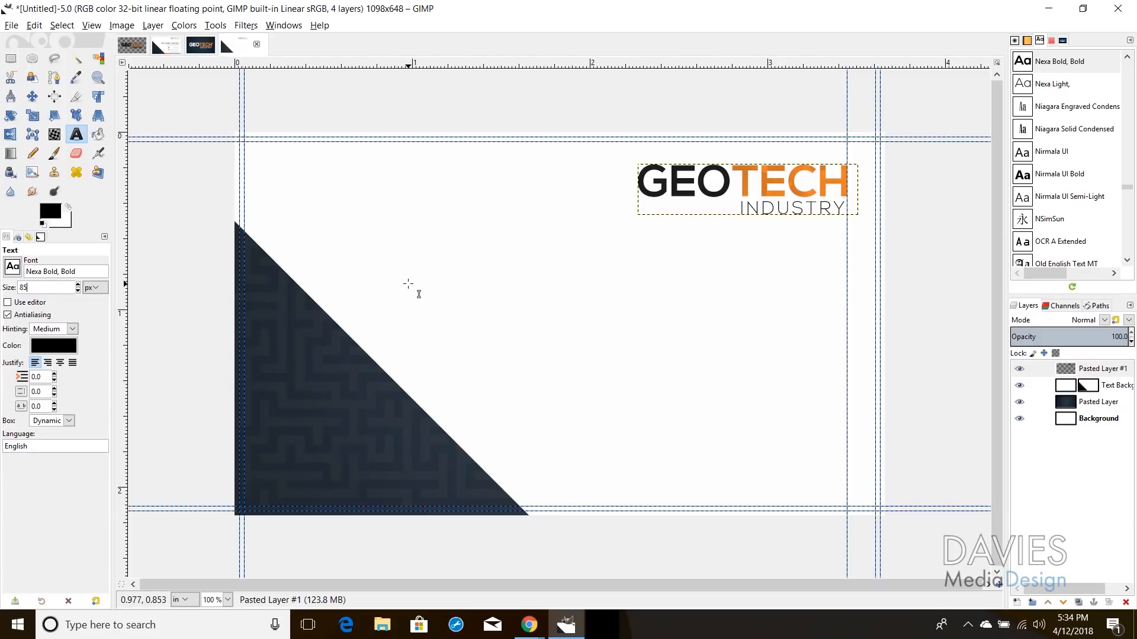
left_click(425, 269)
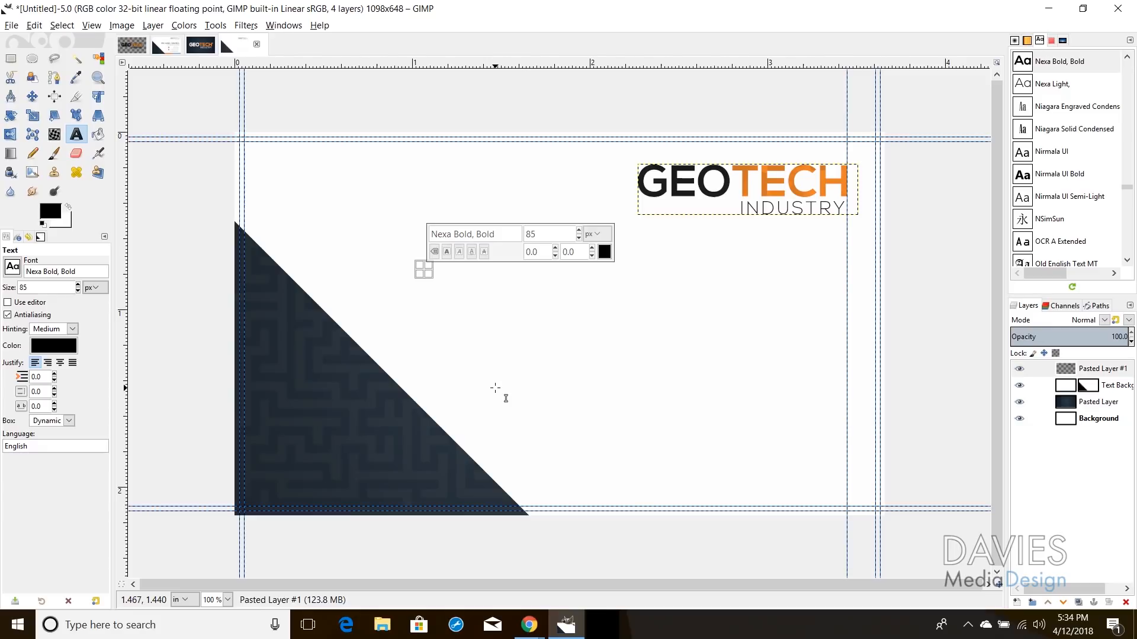
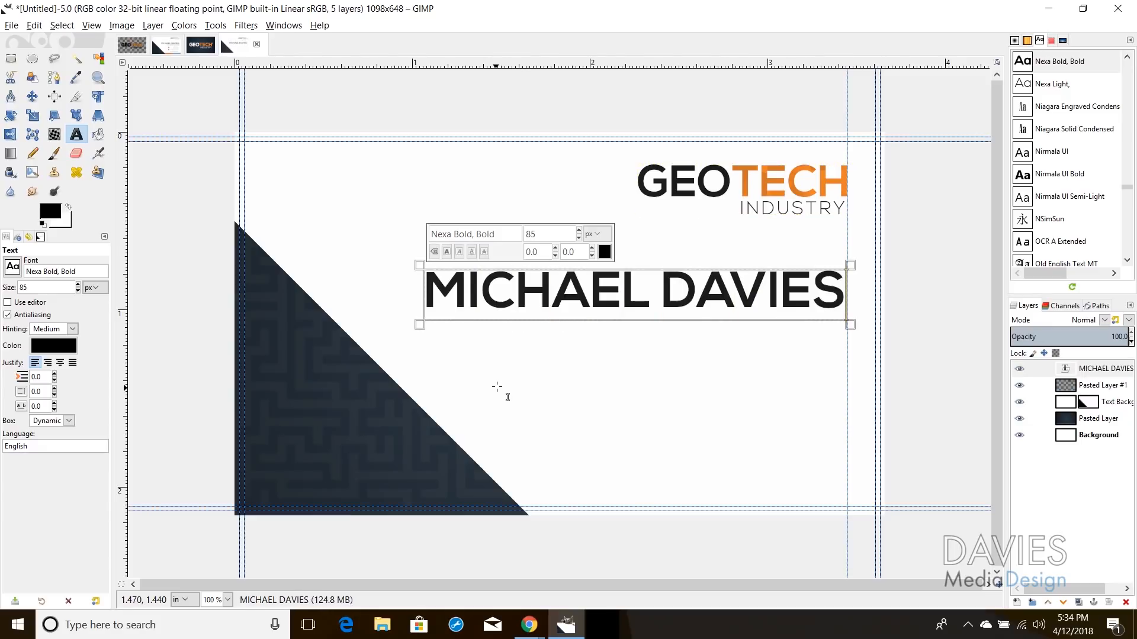
Step: Align the name text to the logo's right edge with small nudges
left_click(32, 96)
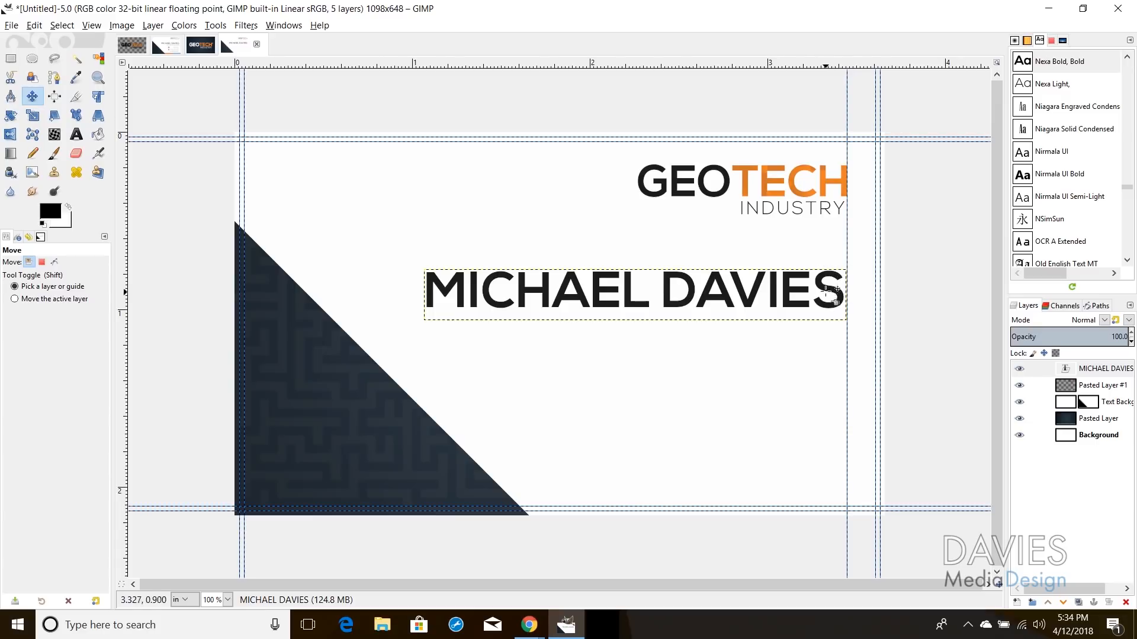
left_click_drag(831, 295, 834, 294)
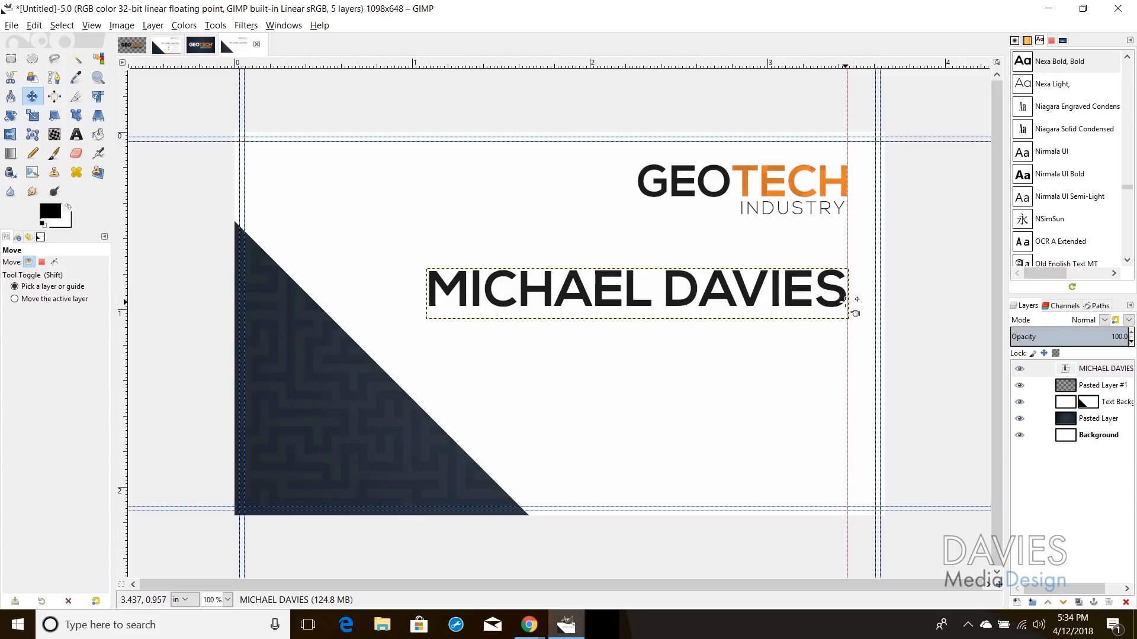
key("Right")
key("Right")
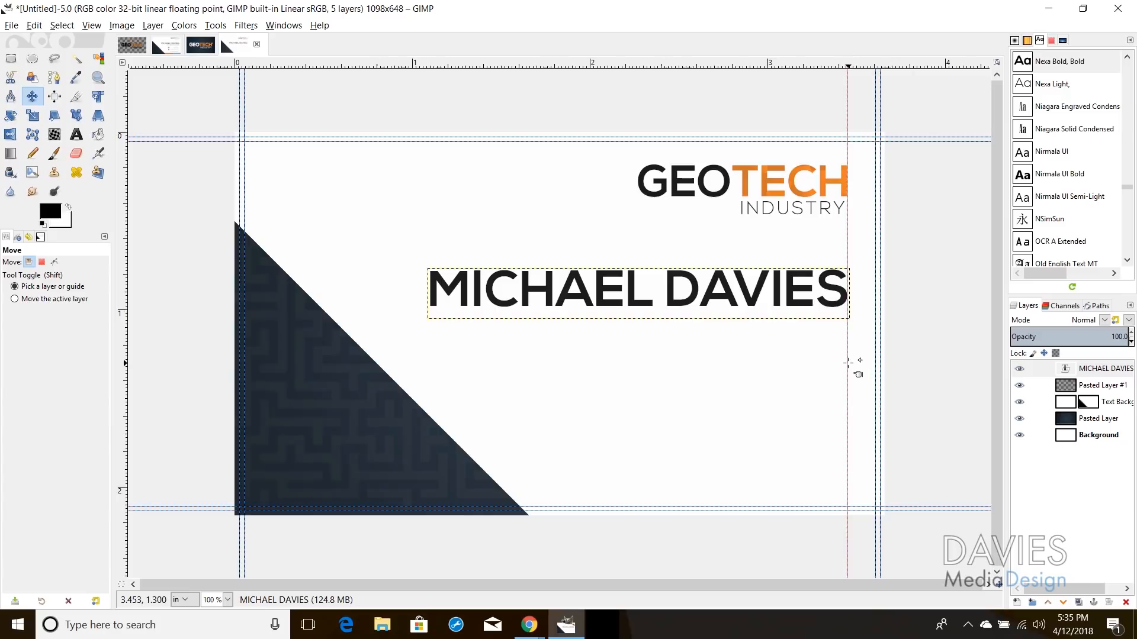
key("Up")
left_click(76, 134)
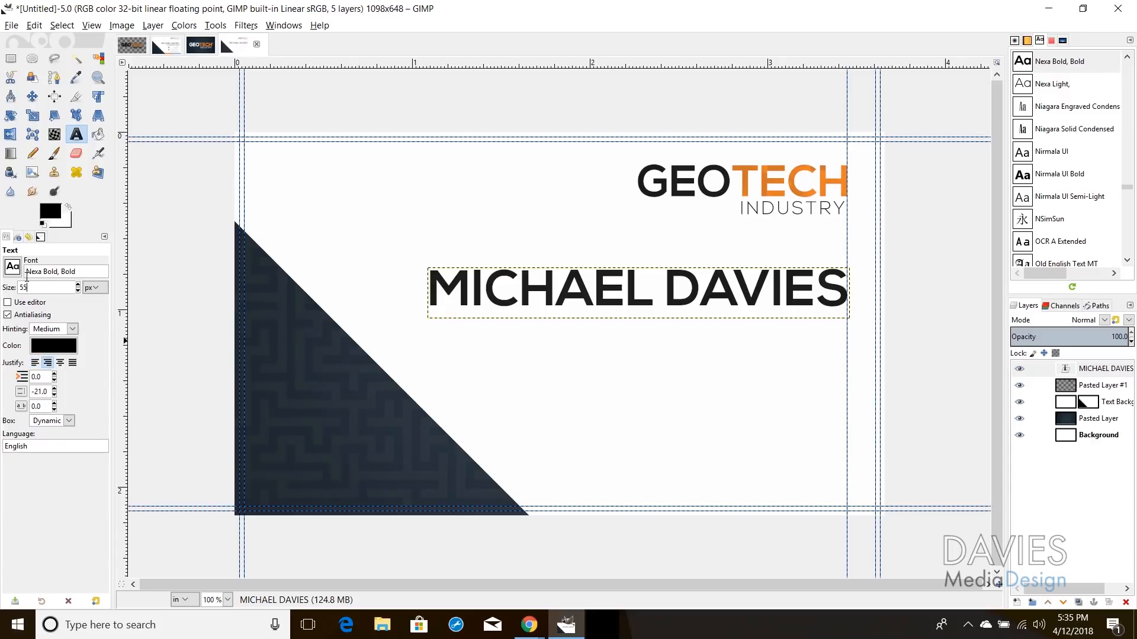
Step: Add OWNER/FOUNDER in Nexa Light under the name, right-aligned with it
left_click(13, 267)
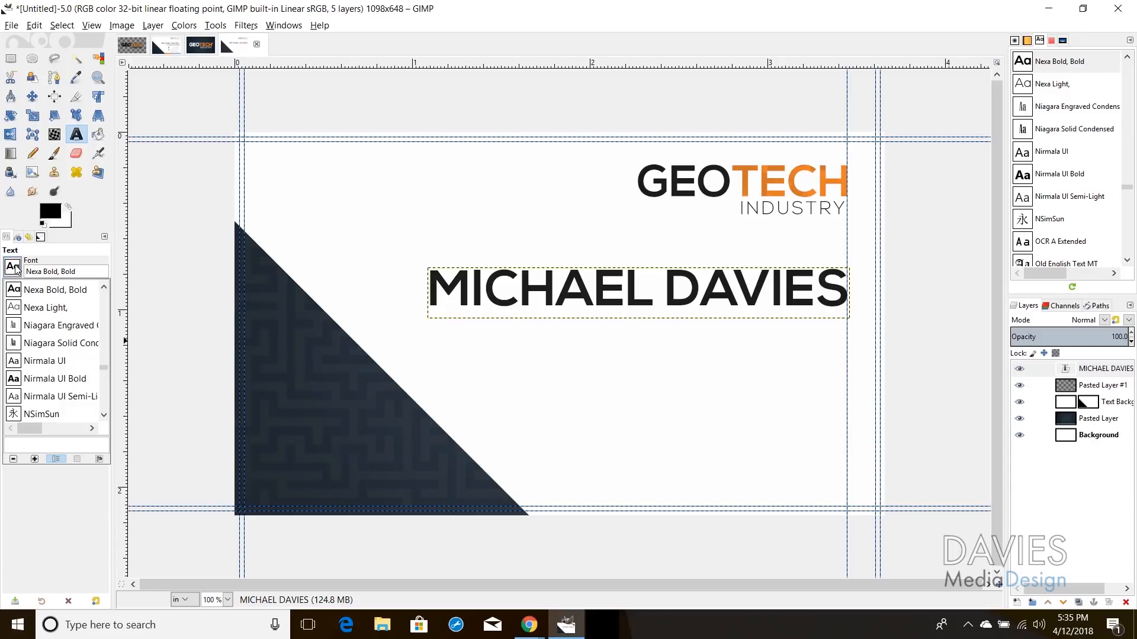
left_click(32, 309)
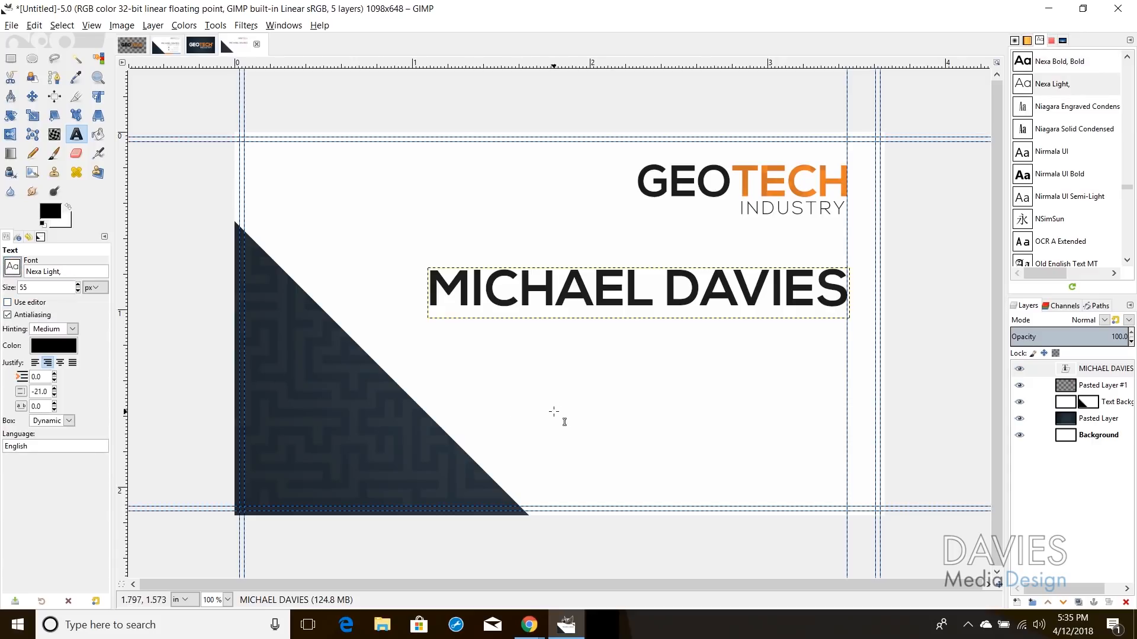
left_click(504, 331)
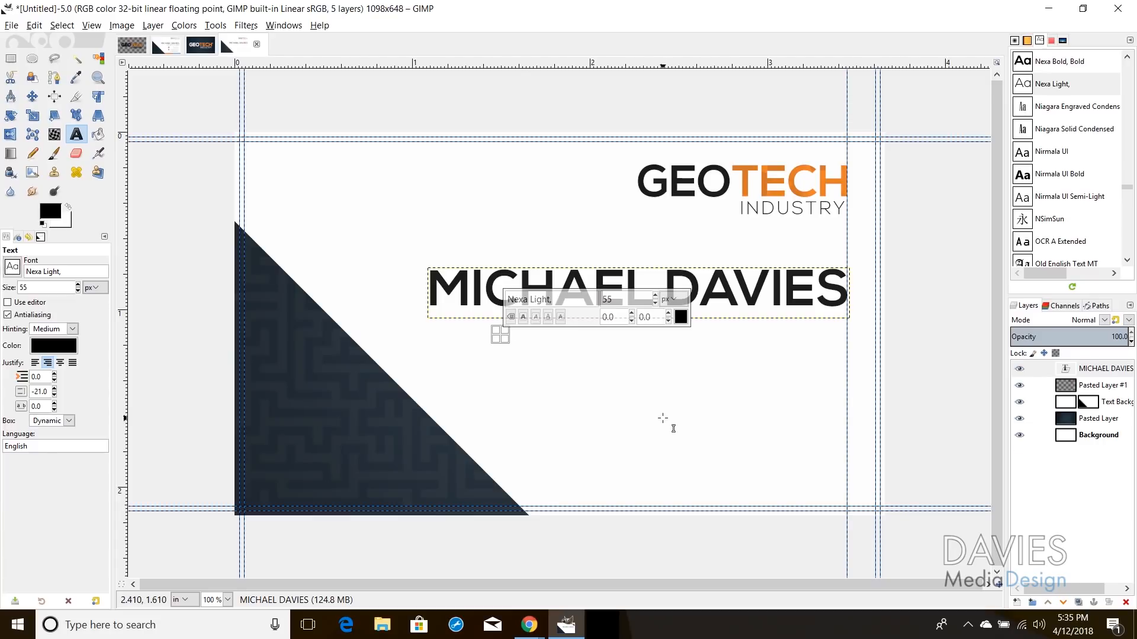
type("OWNER/FOUN")
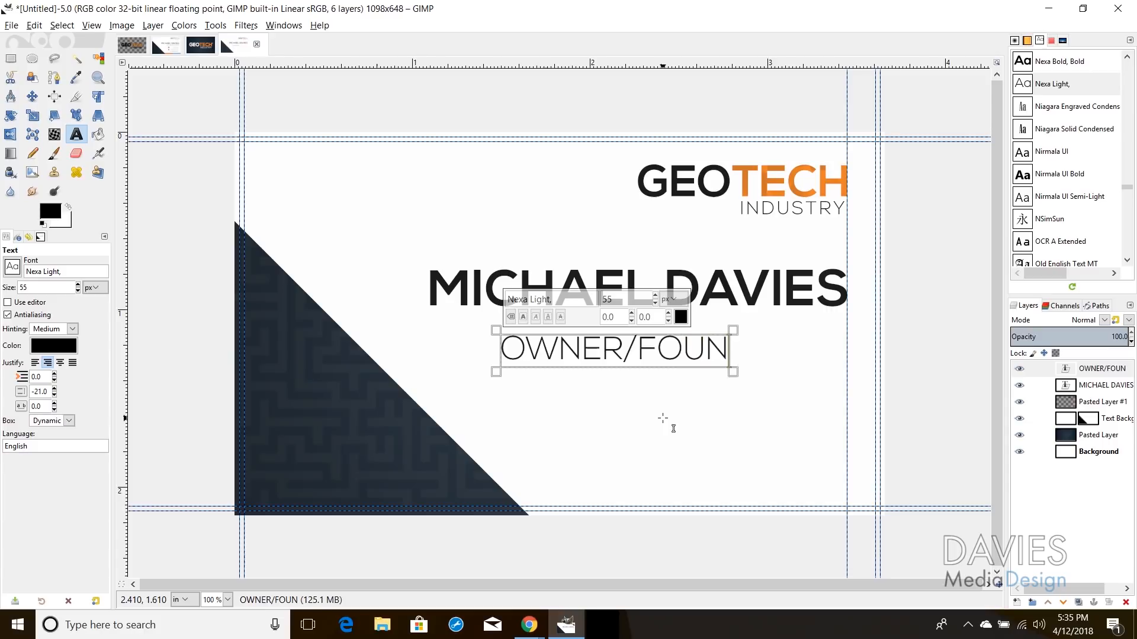
type("DER")
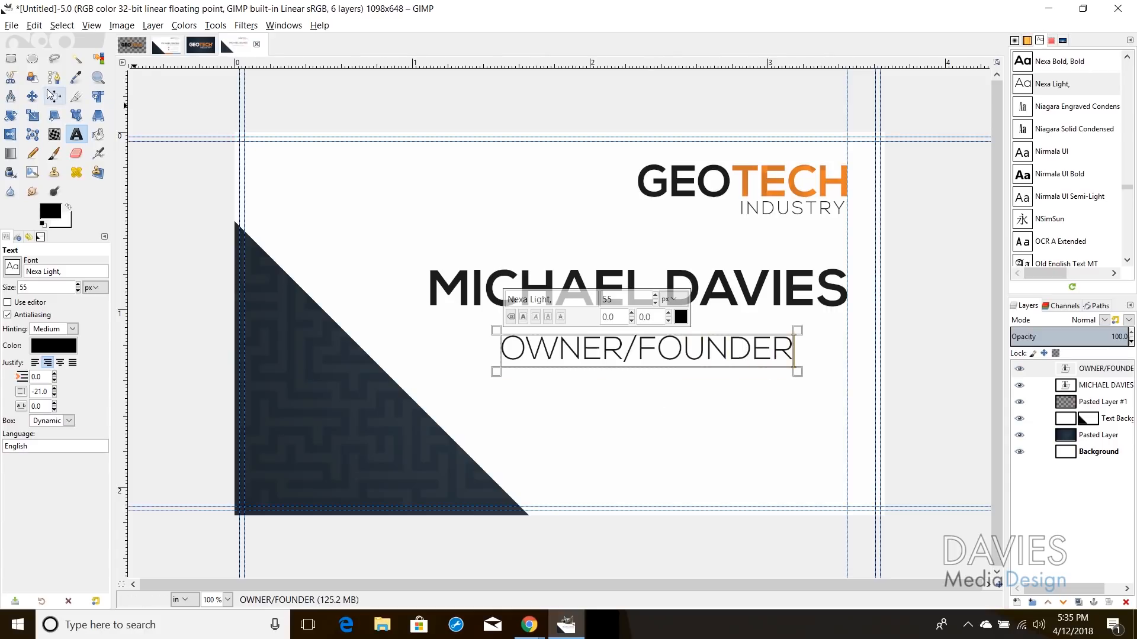
left_click(32, 96)
left_click_drag(645, 340, 681, 339)
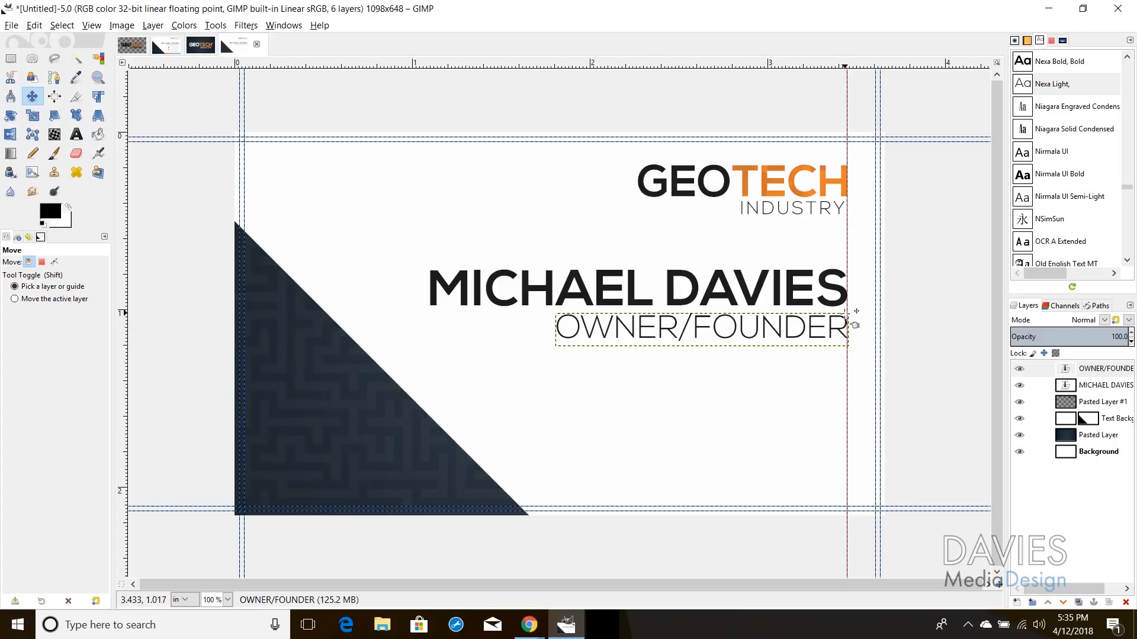
key("t")
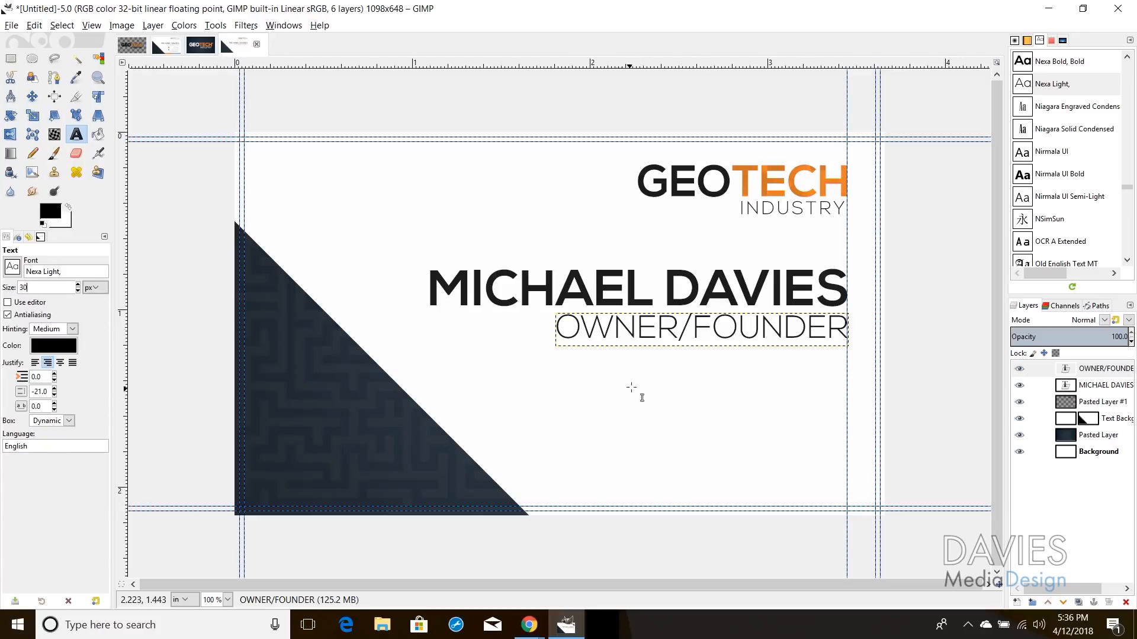
Step: Type the first phone number under OWNER/FOUNDER and move it flush with the right guide
left_click(648, 367)
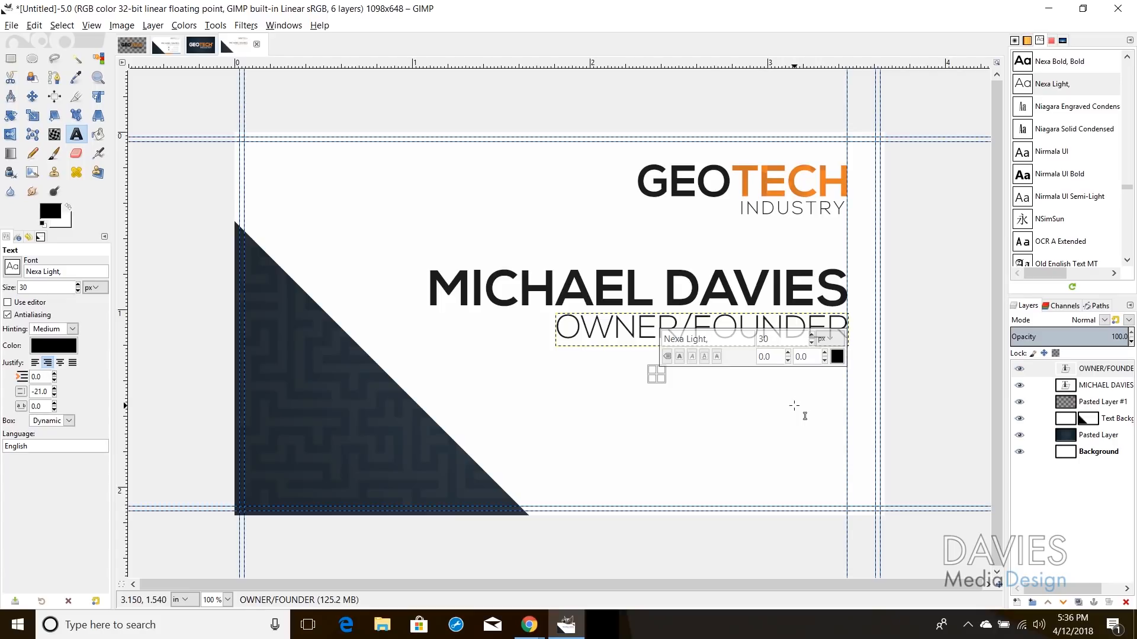
type("555.555.2345")
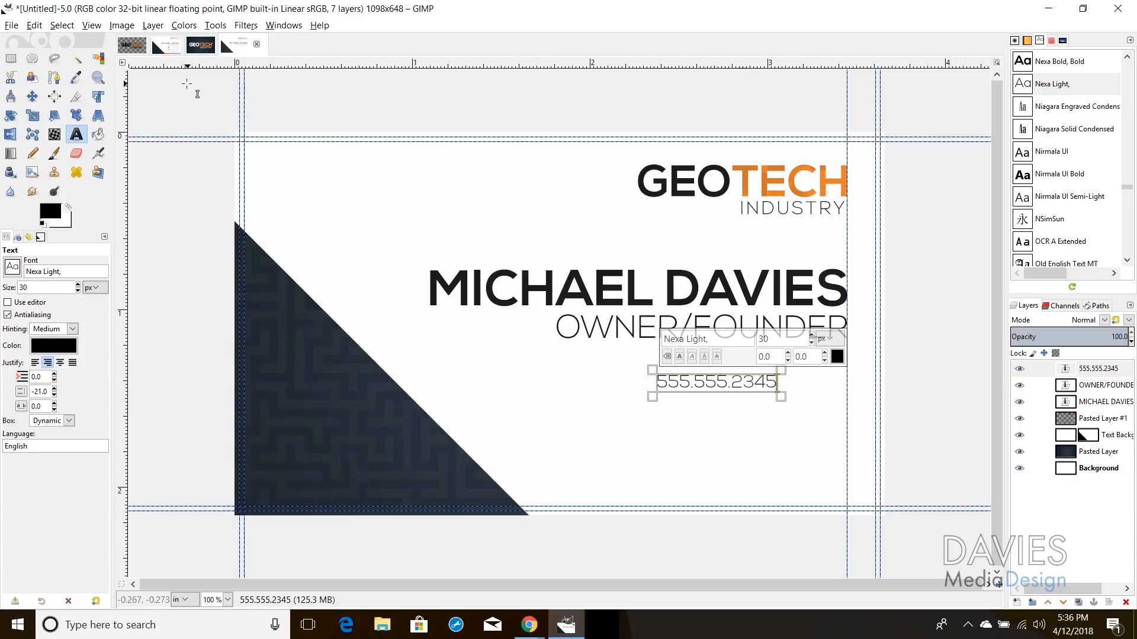
left_click(32, 96)
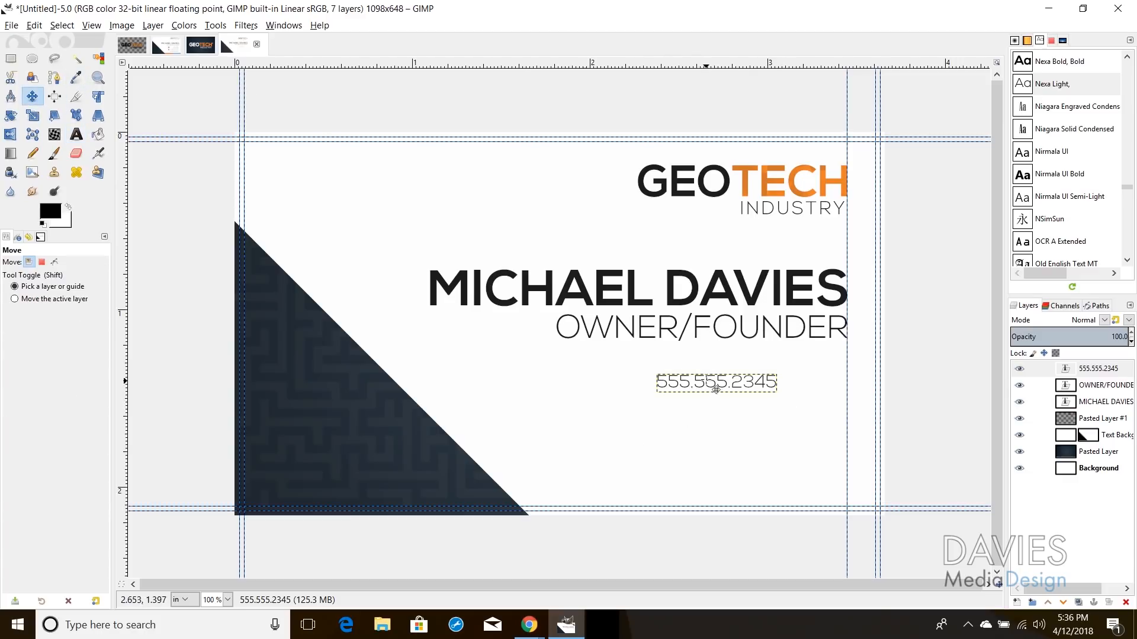
left_click_drag(717, 387, 785, 377)
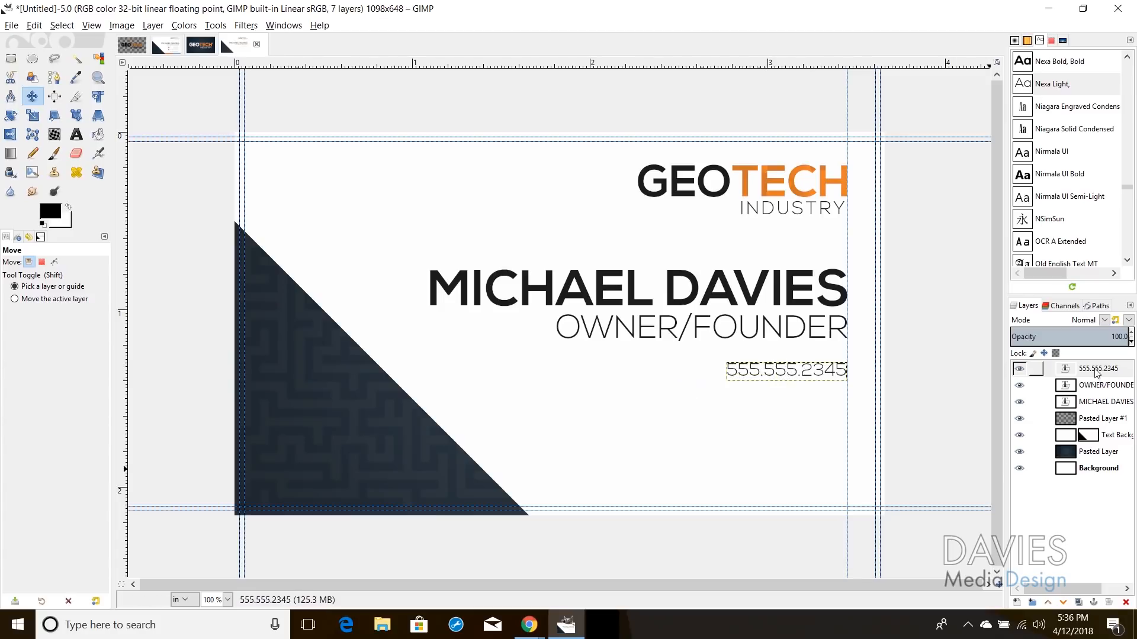
left_click(1036, 368)
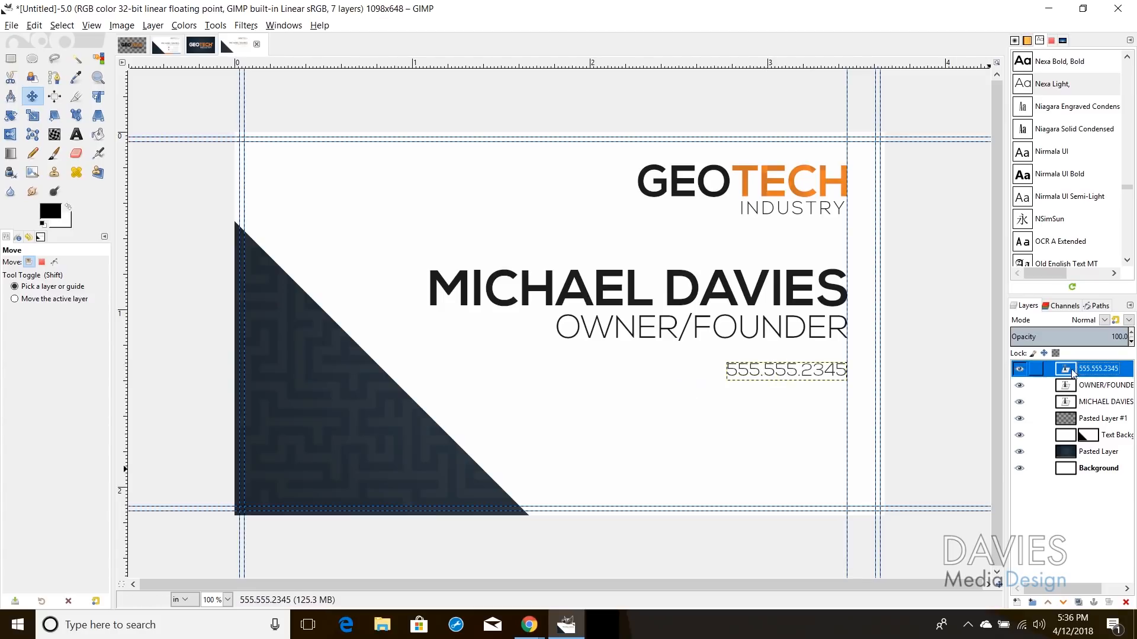
Step: Duplicate the phone layer, change its last four digits to make the second number, and right-align it below
left_click(1079, 603)
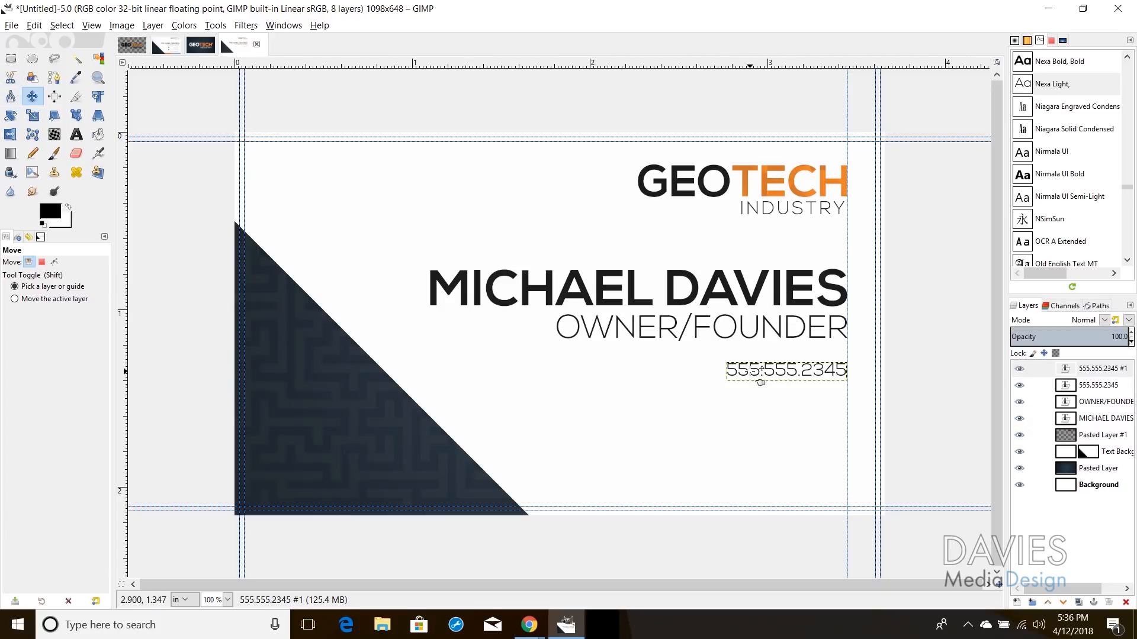
left_click_drag(760, 377, 763, 399)
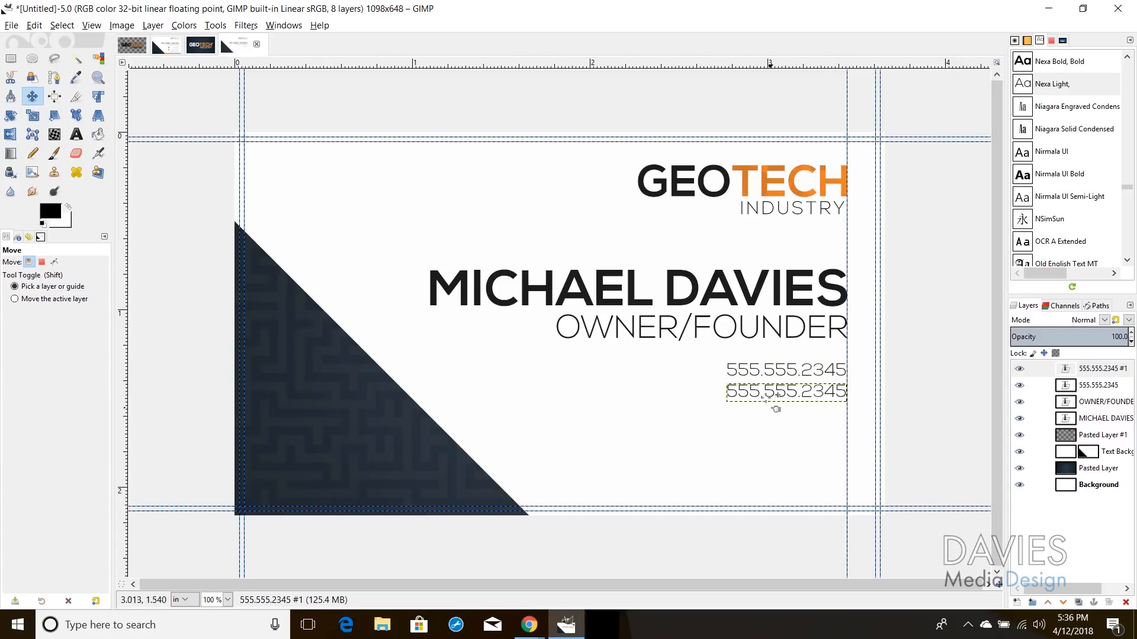
left_click(77, 134)
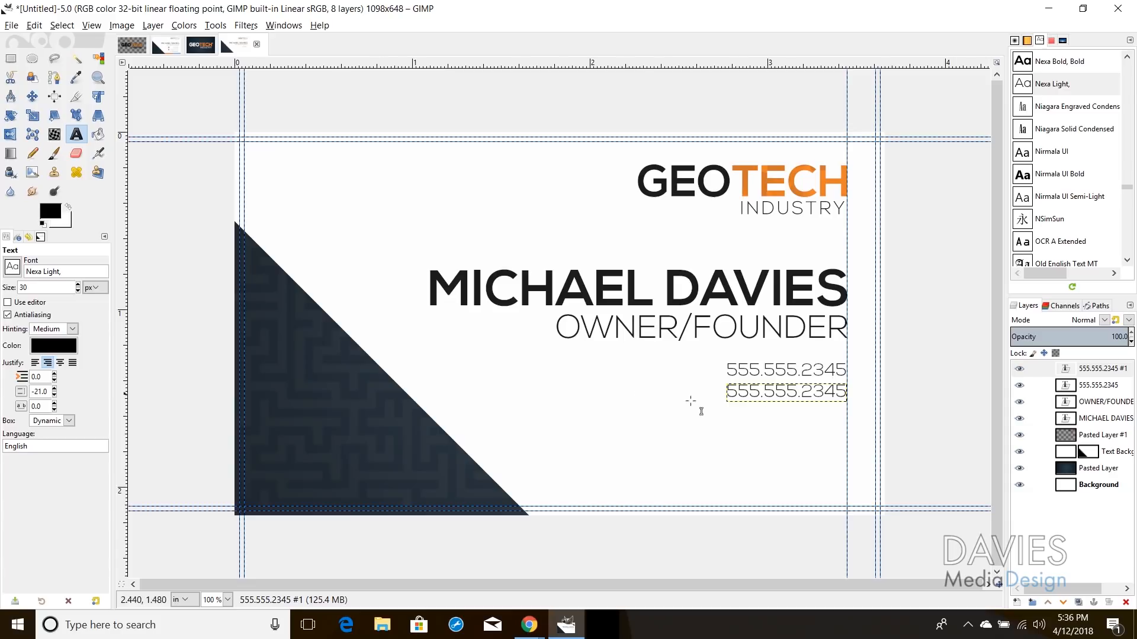
left_click_drag(800, 392, 855, 391)
type("0014")
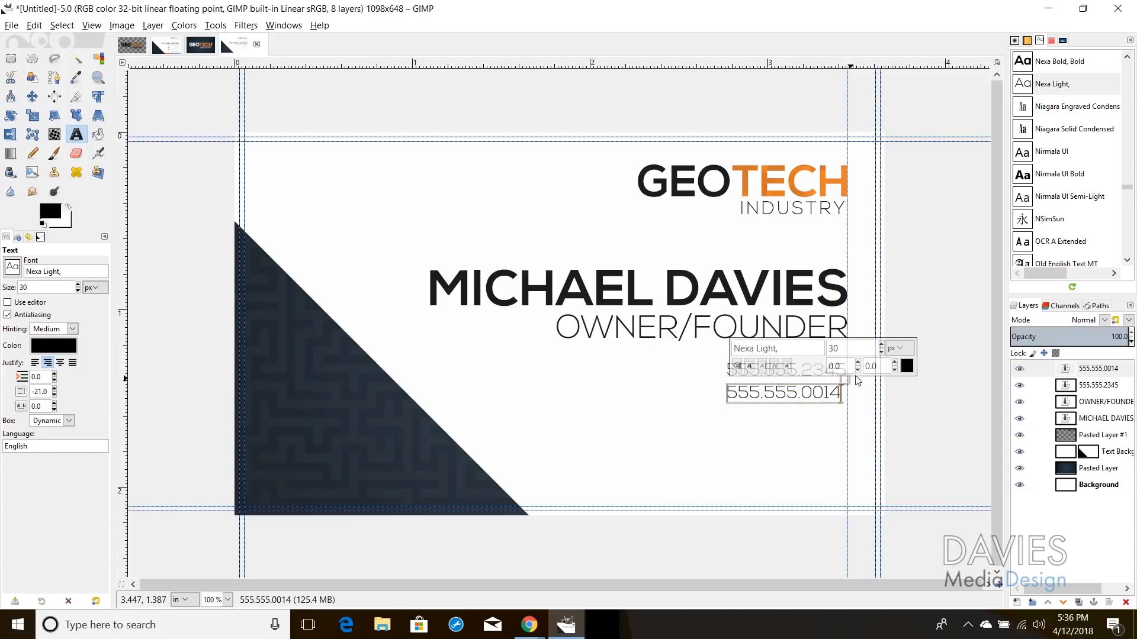
left_click(32, 96)
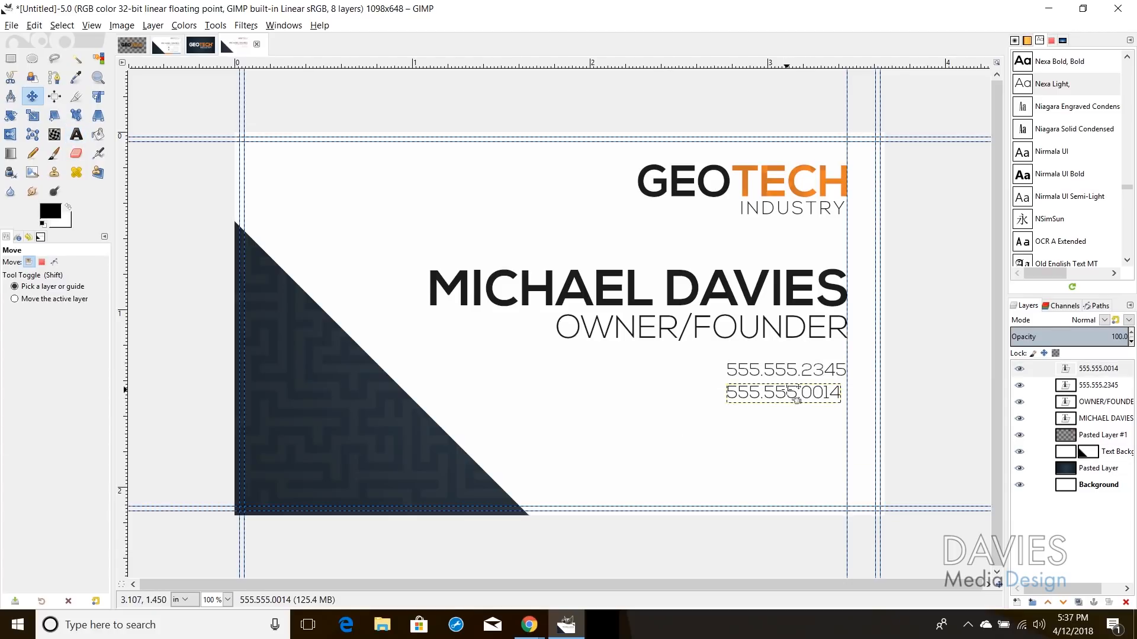
left_click_drag(798, 399, 804, 400)
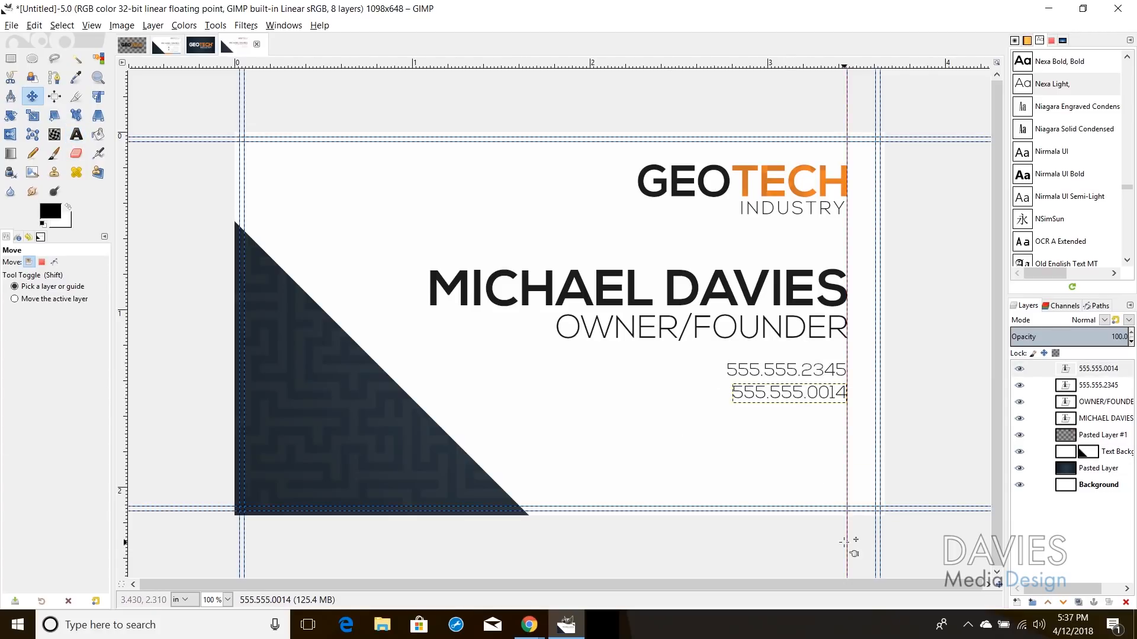
key("Up")
key("Up")
key("Up")
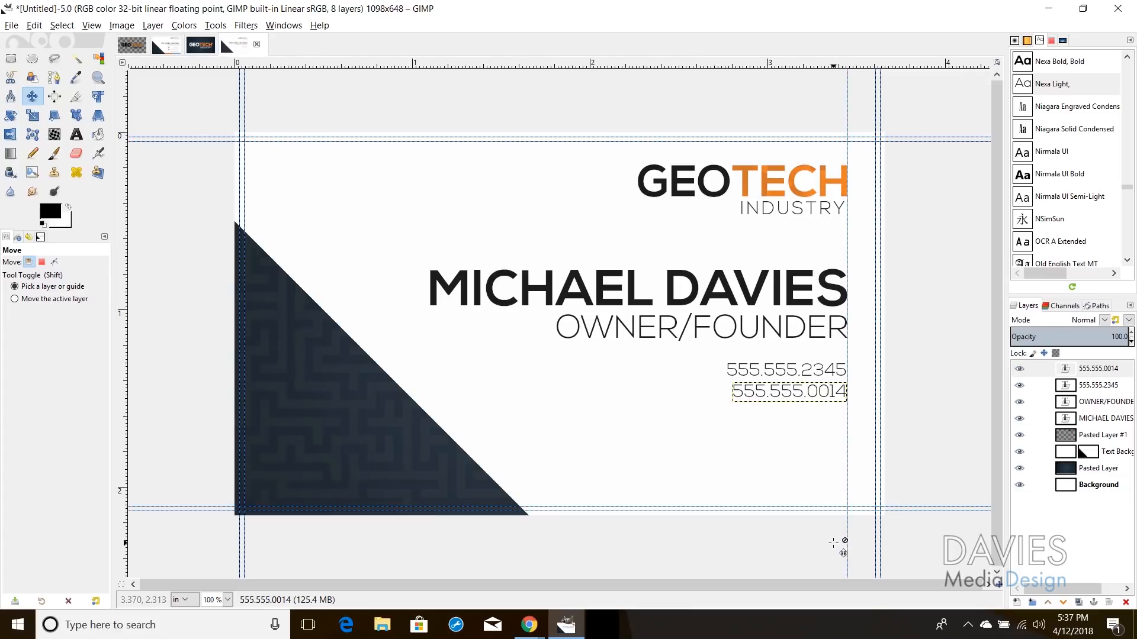
left_click(77, 134)
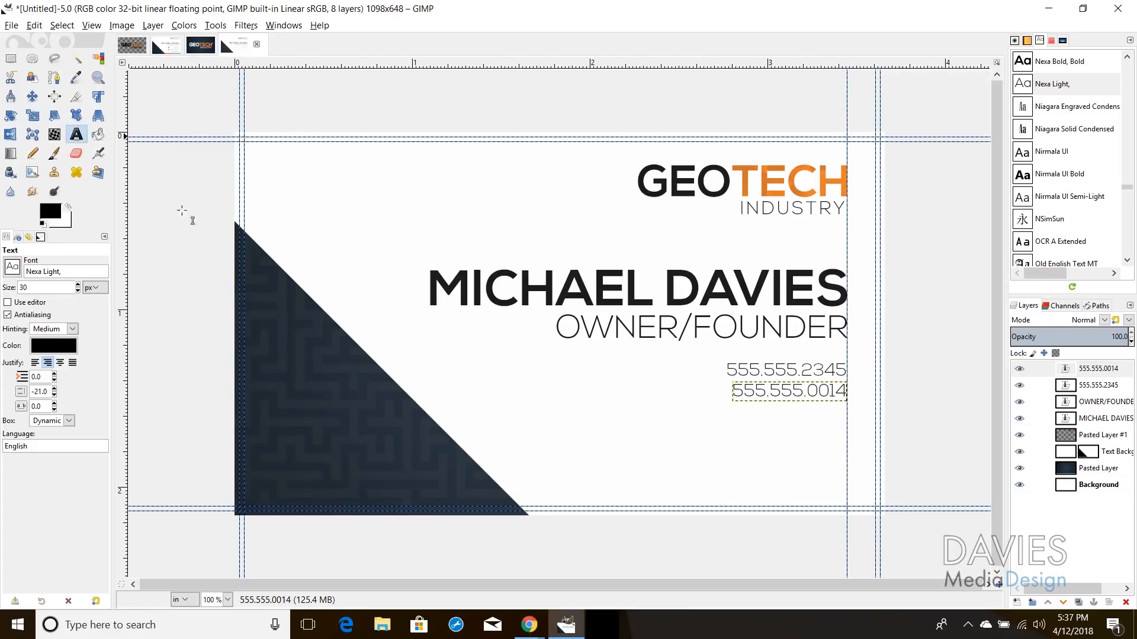
left_click(620, 435)
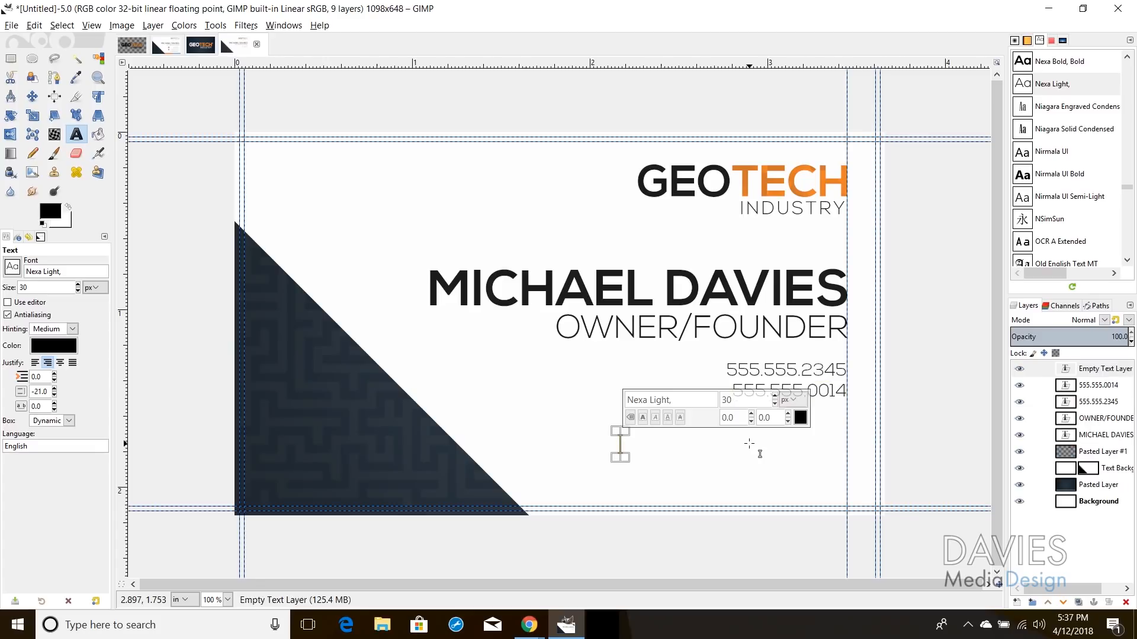
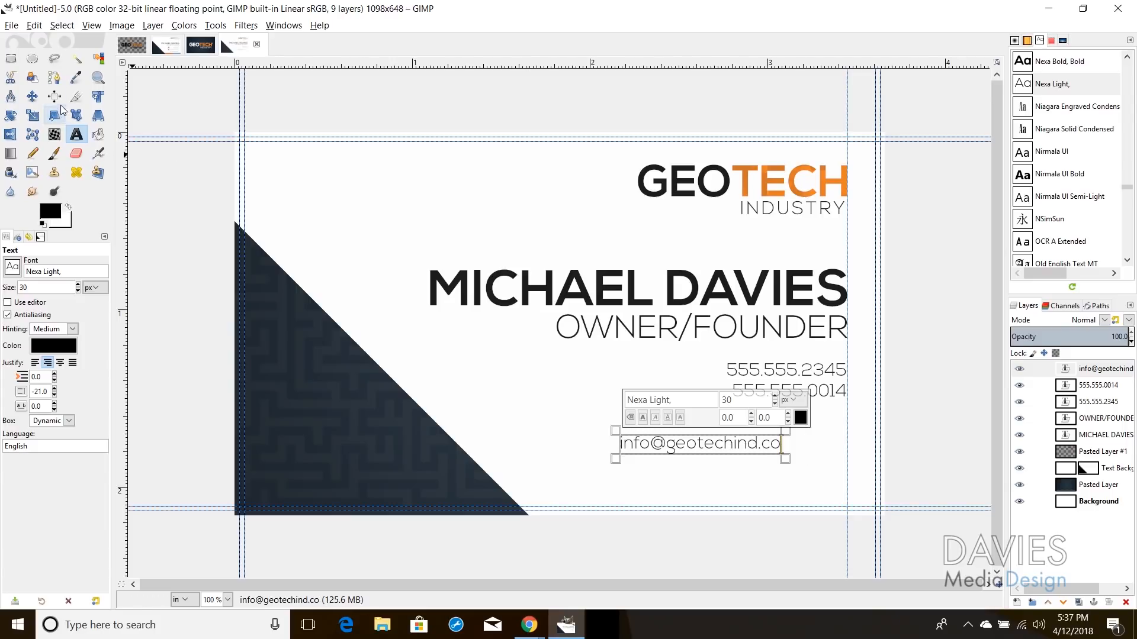
left_click(32, 97)
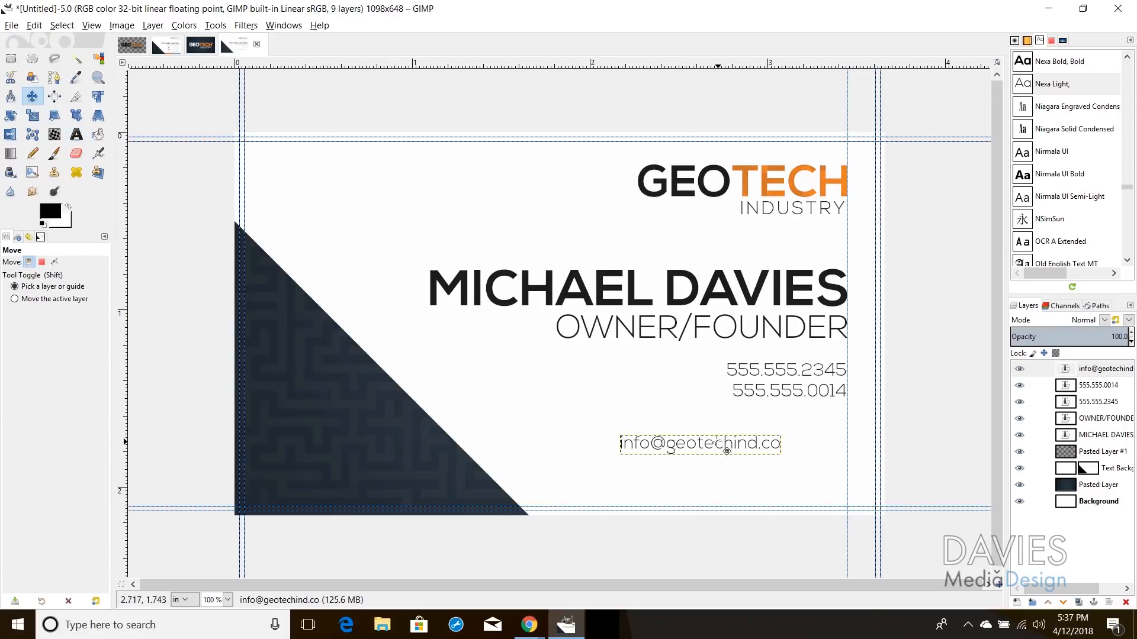
left_click_drag(727, 451, 793, 441)
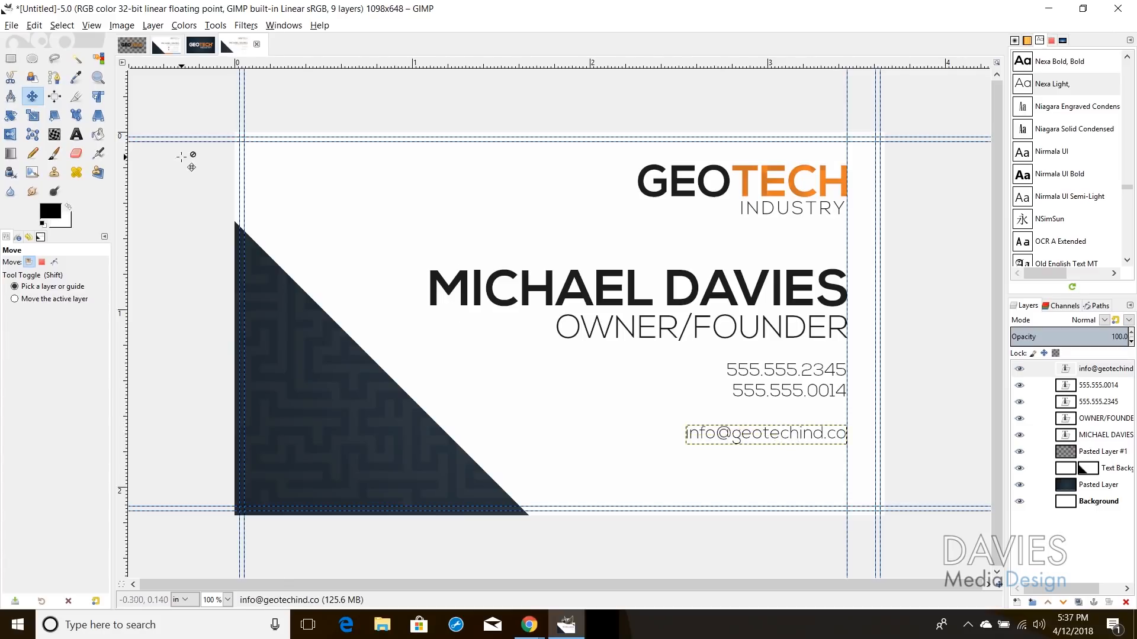
left_click(76, 134)
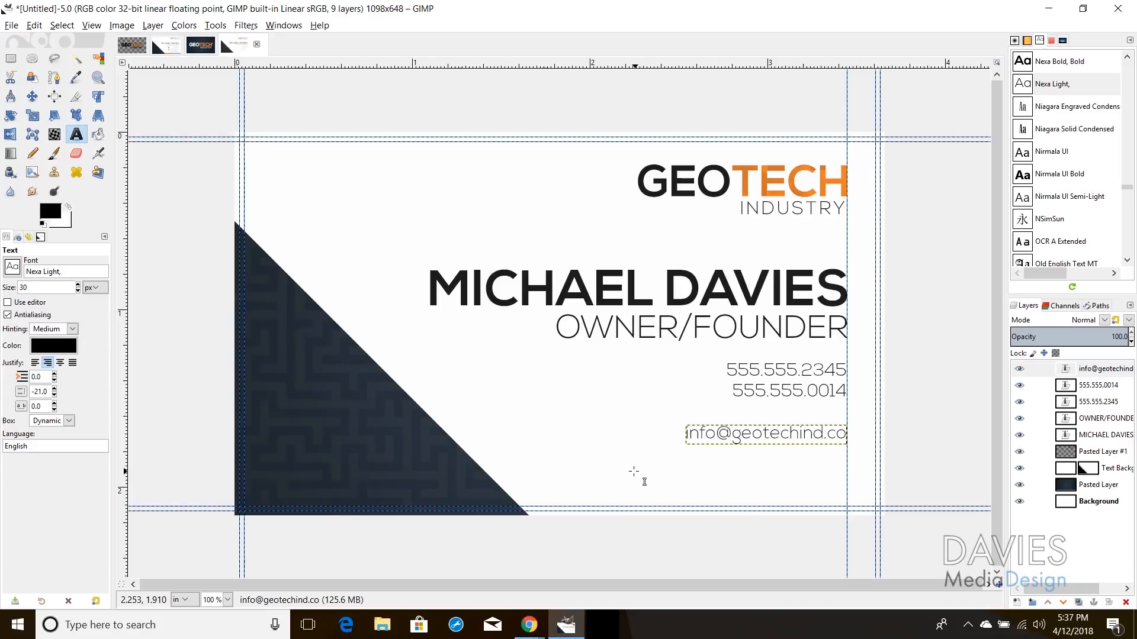
left_click(631, 471)
type("www.")
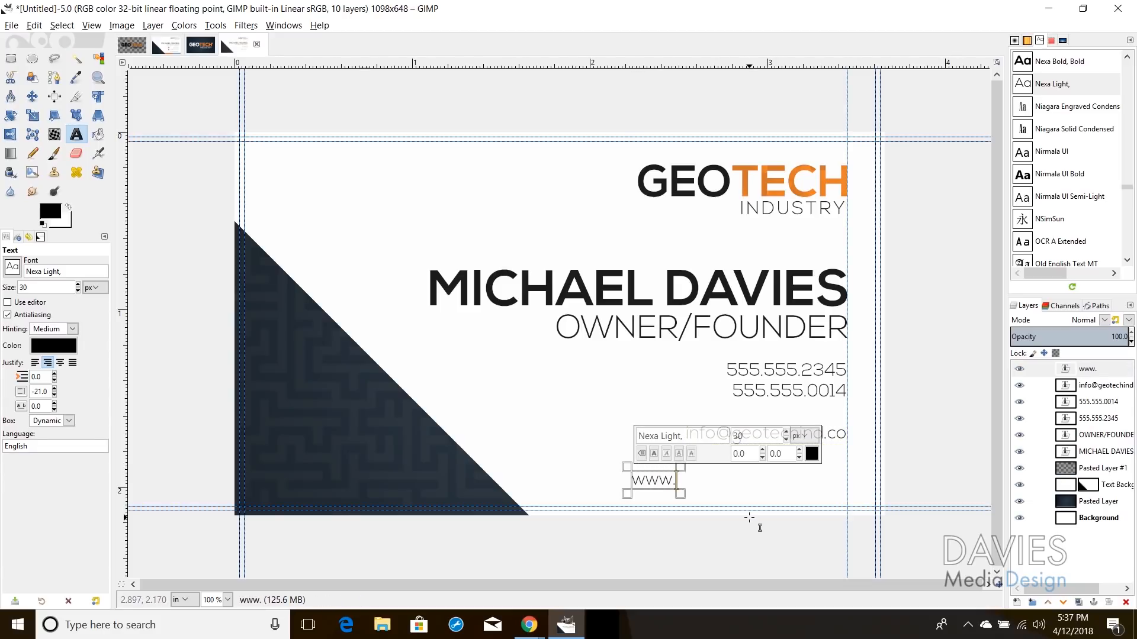
type("GEO")
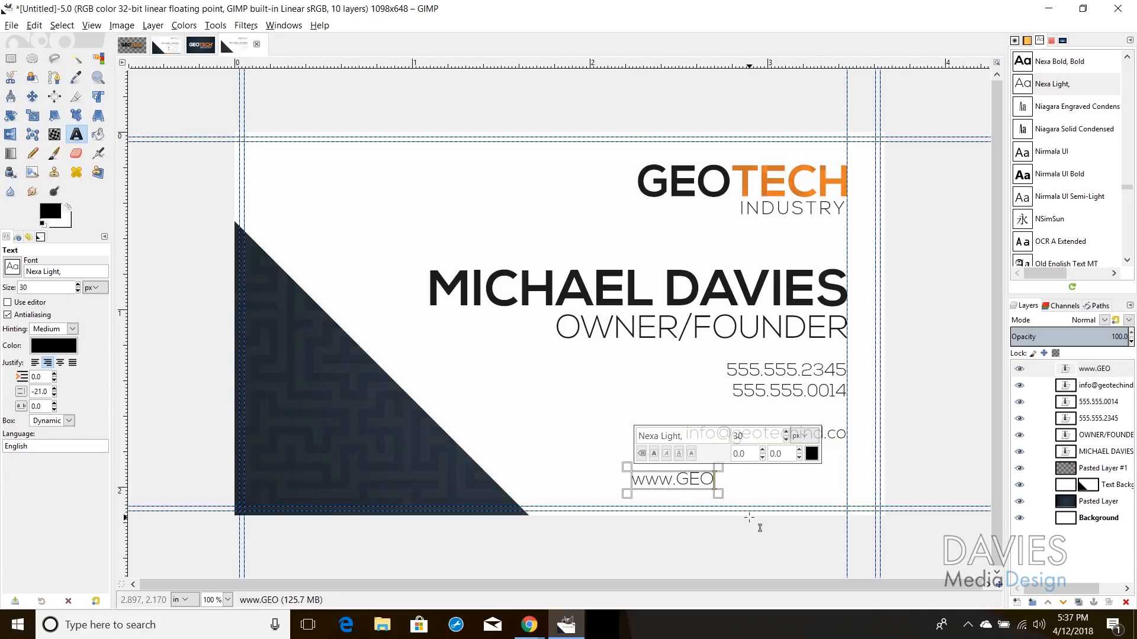
type("TECHIND.CO")
triple_click(744, 482)
triple_click(744, 482)
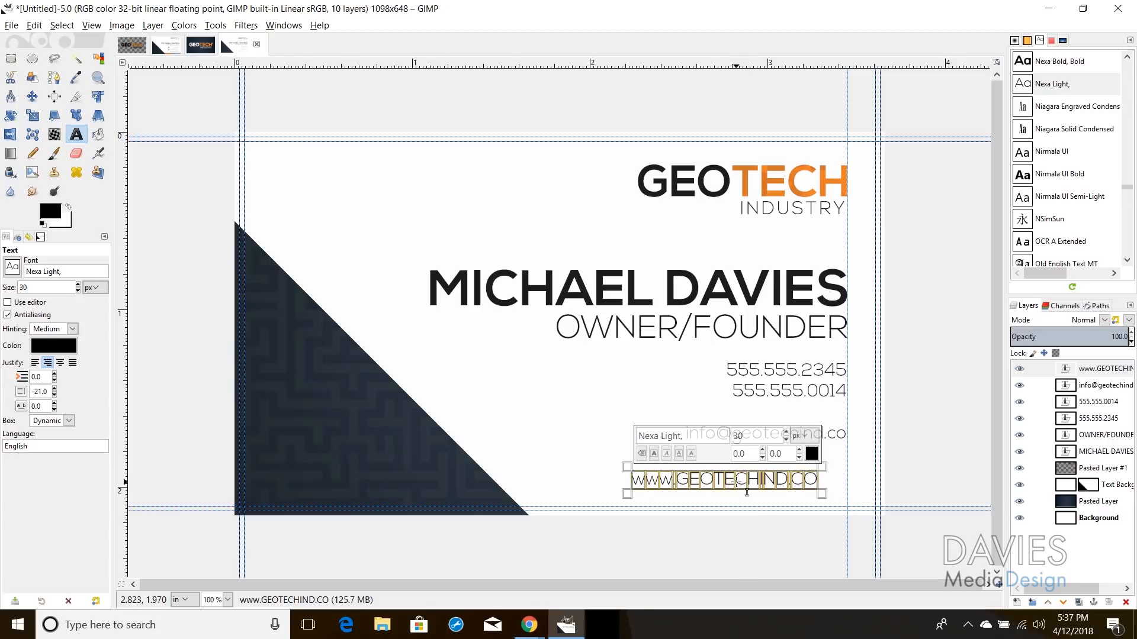
left_click(12, 267)
scroll(45, 314, "up", 1)
left_click(52, 290)
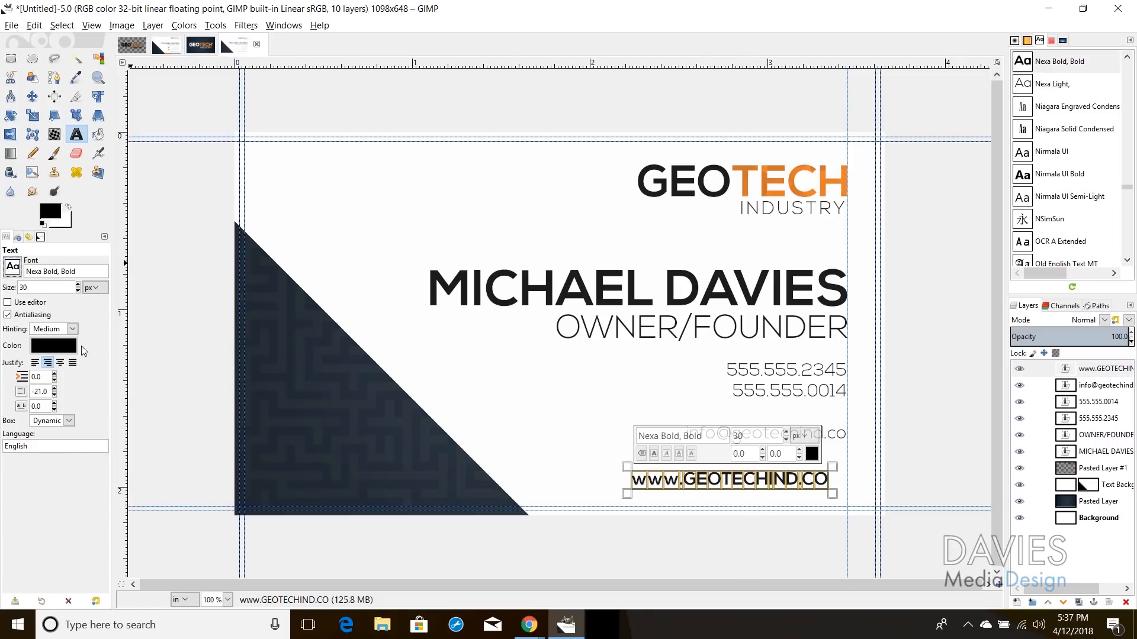
Step: Move the website line flush right under the email address
left_click(32, 96)
left_click_drag(779, 480, 806, 476)
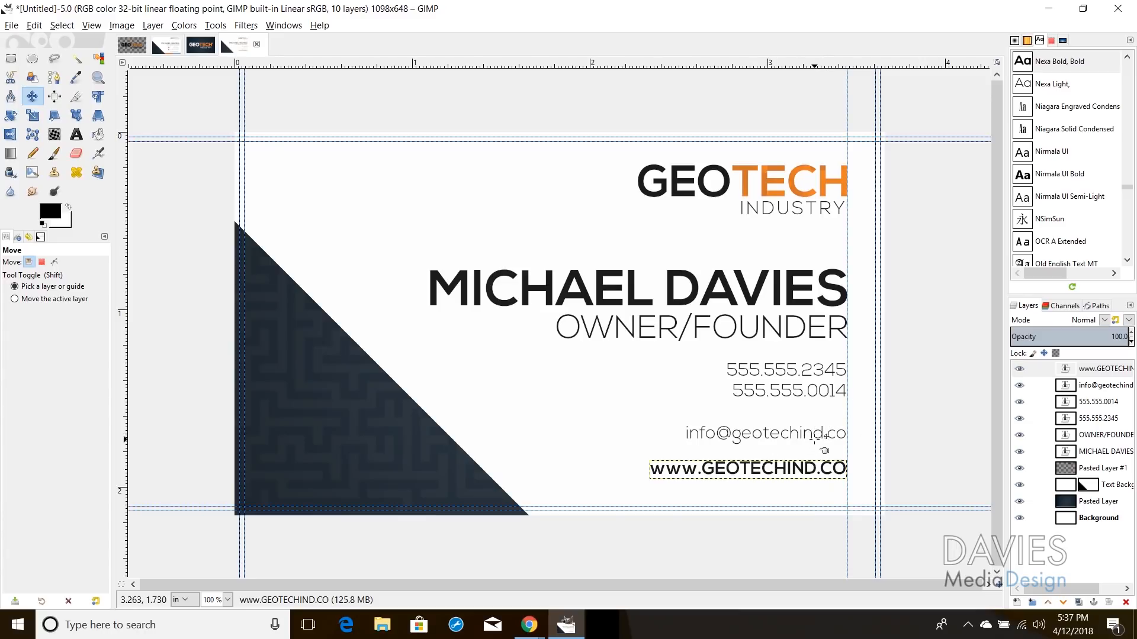
left_click(821, 435)
left_click(821, 433)
Step: Add a vertical guide at the contact lines' left edge plus horizontal guides above and below the email
left_click(54, 77)
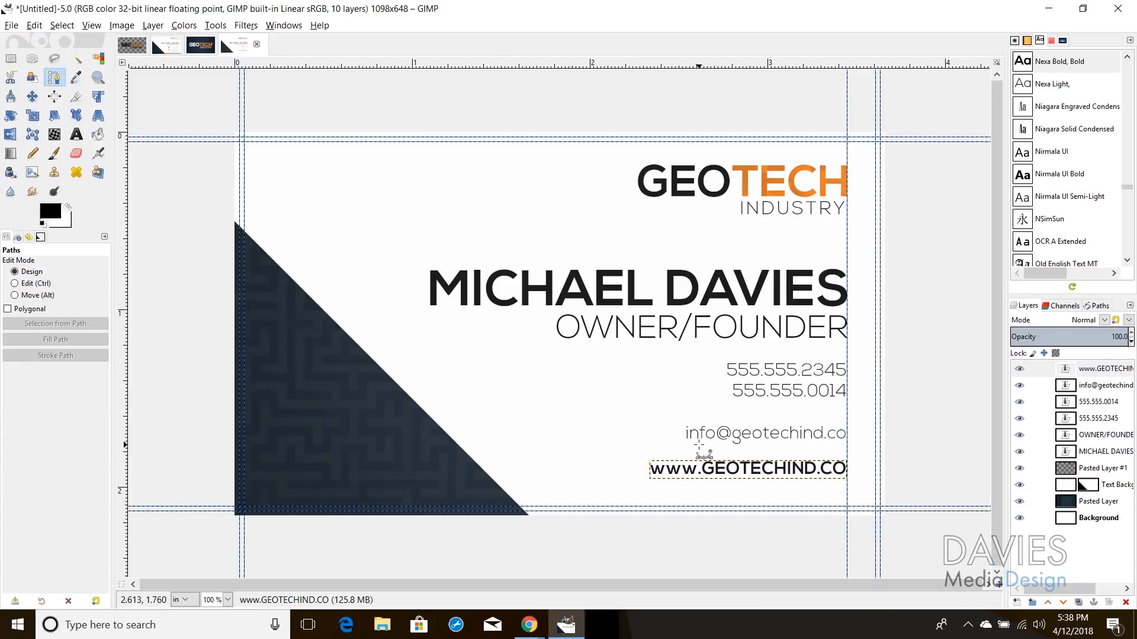
left_click_drag(123, 450, 644, 428)
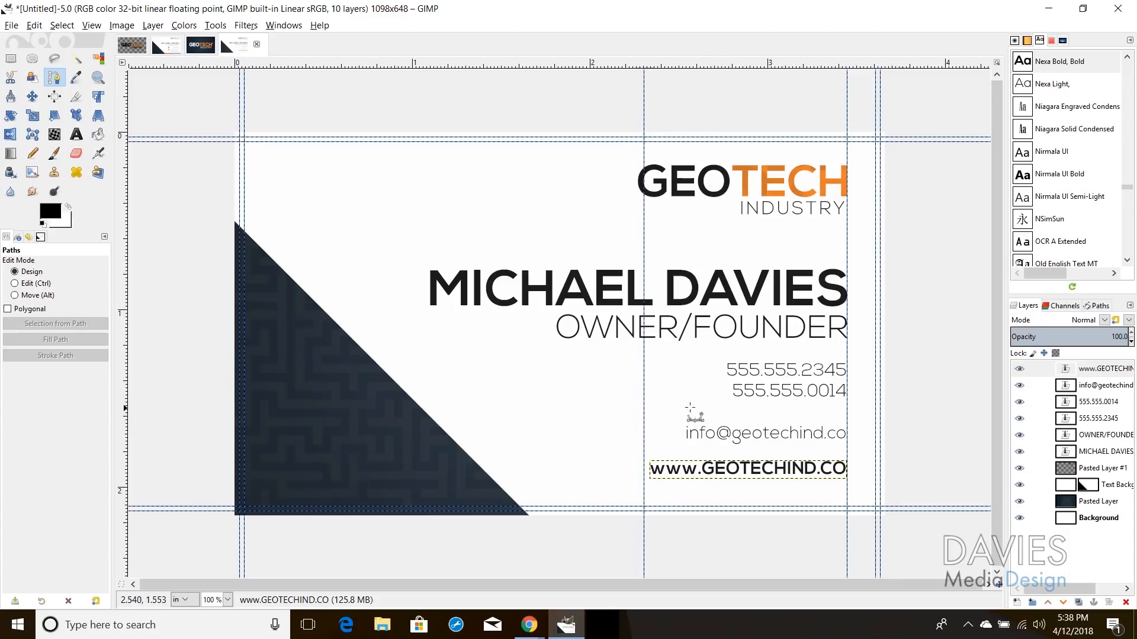
left_click_drag(739, 65, 755, 416)
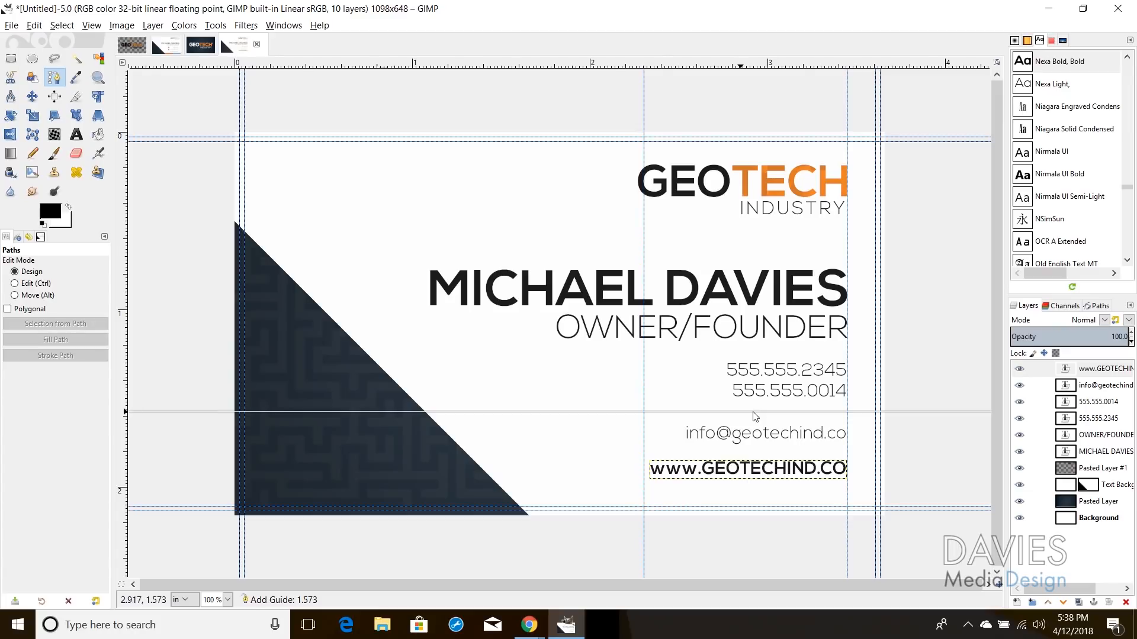
left_click_drag(738, 65, 777, 451)
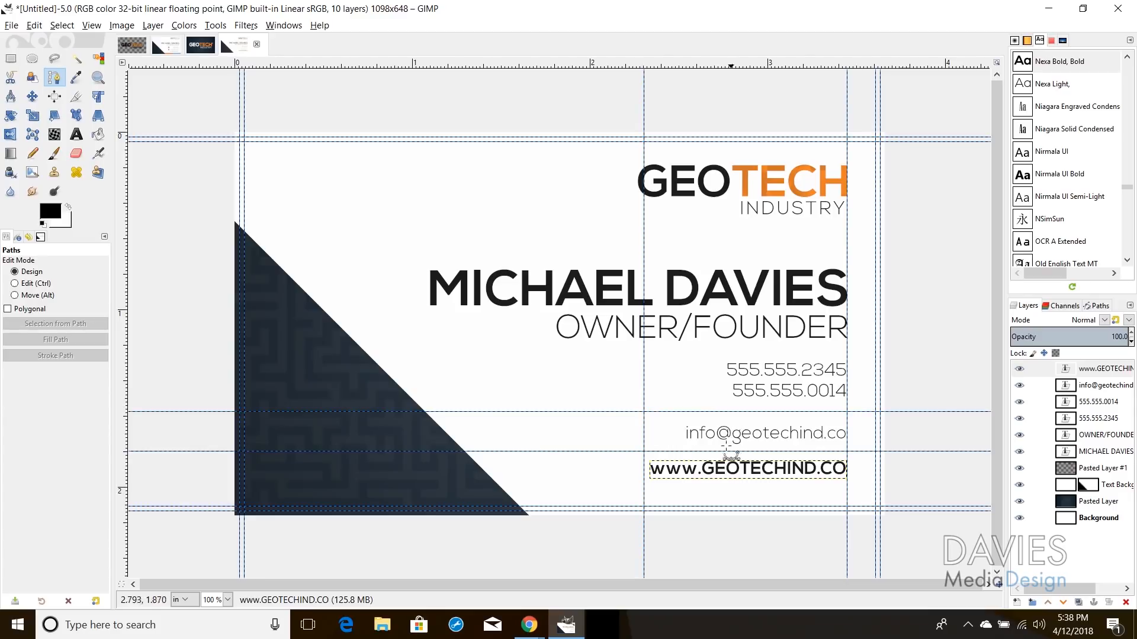
key("m")
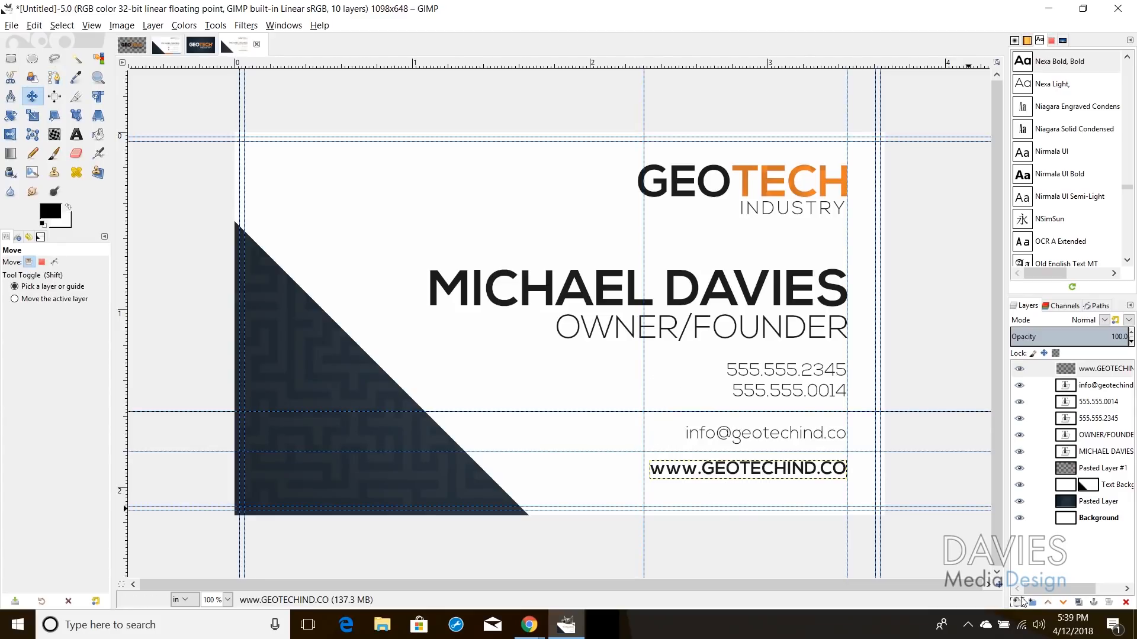
left_click(1018, 602)
Step: Create a new transparency-filled layer named Divider at the top of the stack
type("Divider")
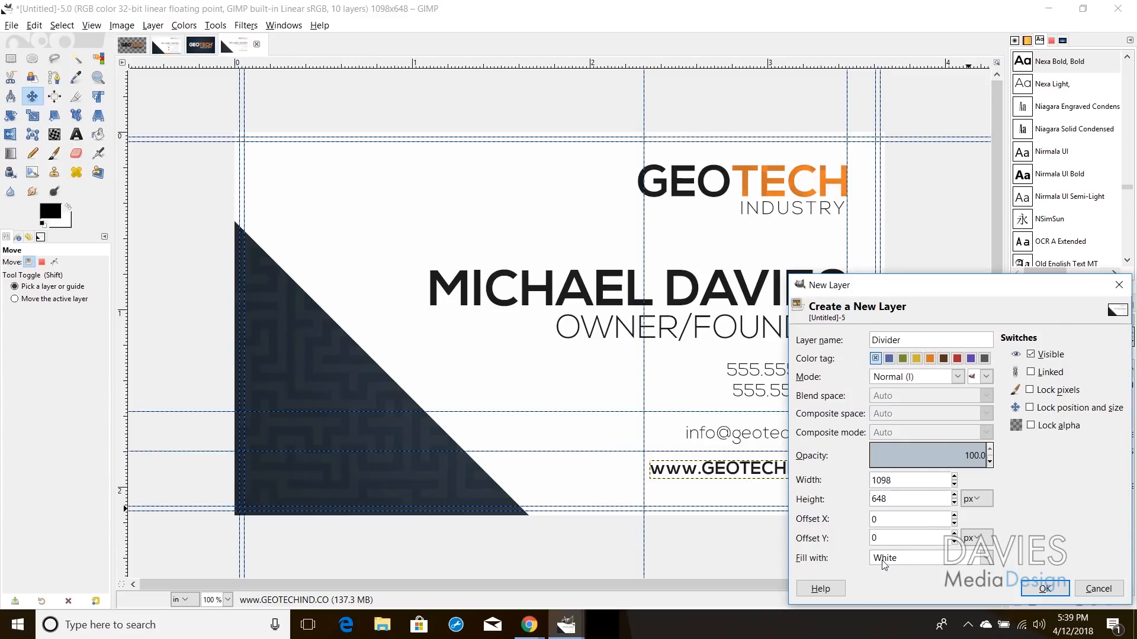
left_click(884, 558)
left_click(904, 526)
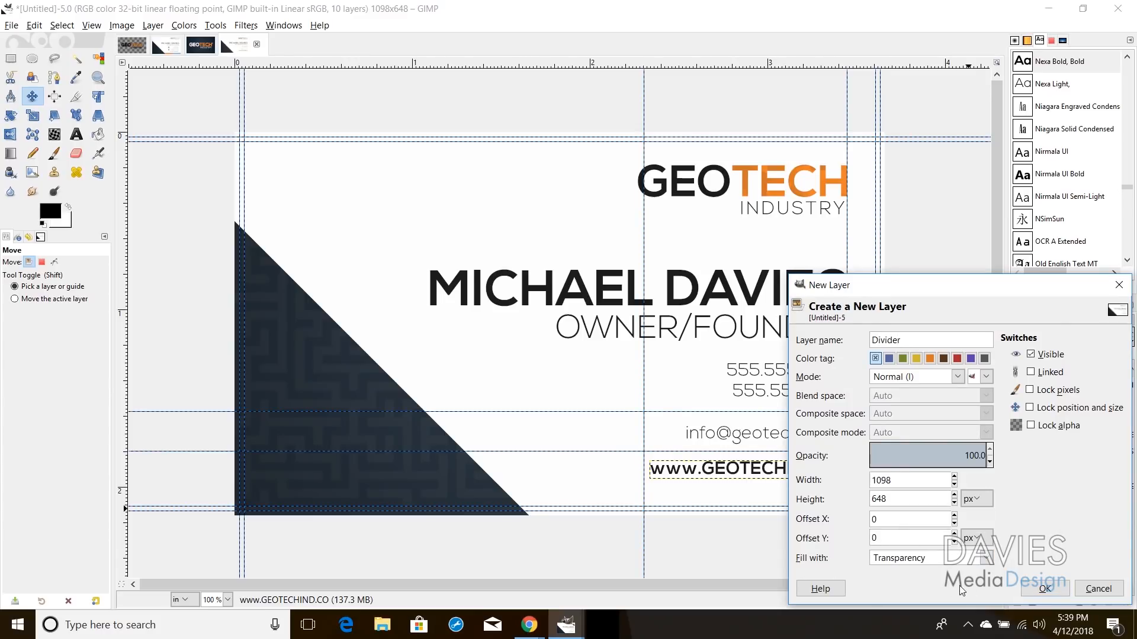
left_click(1045, 589)
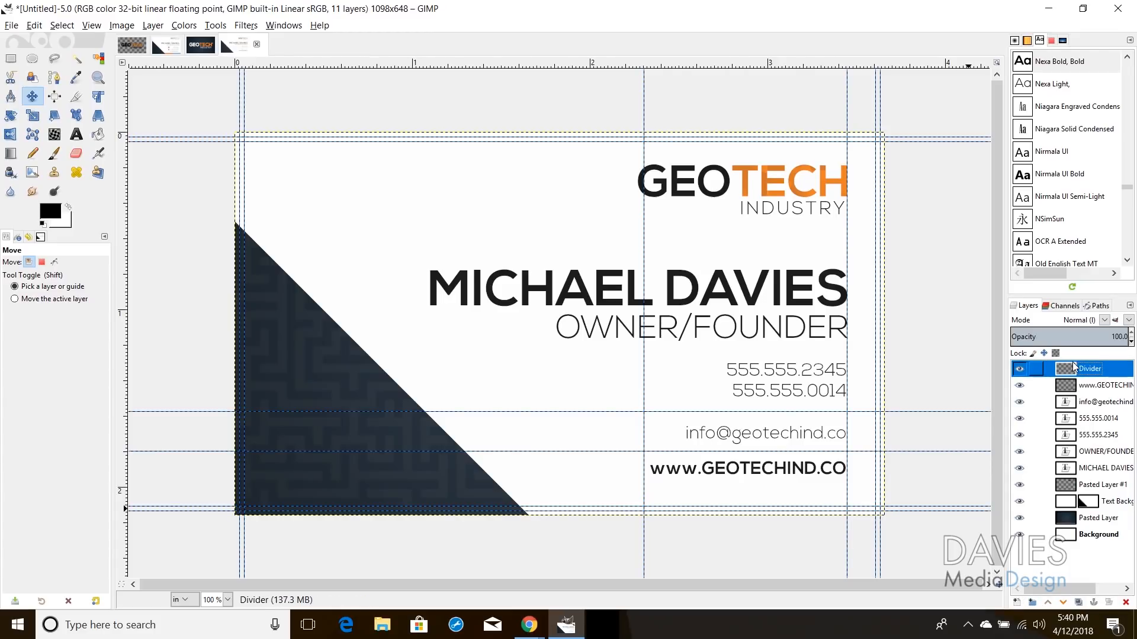
left_click(57, 80)
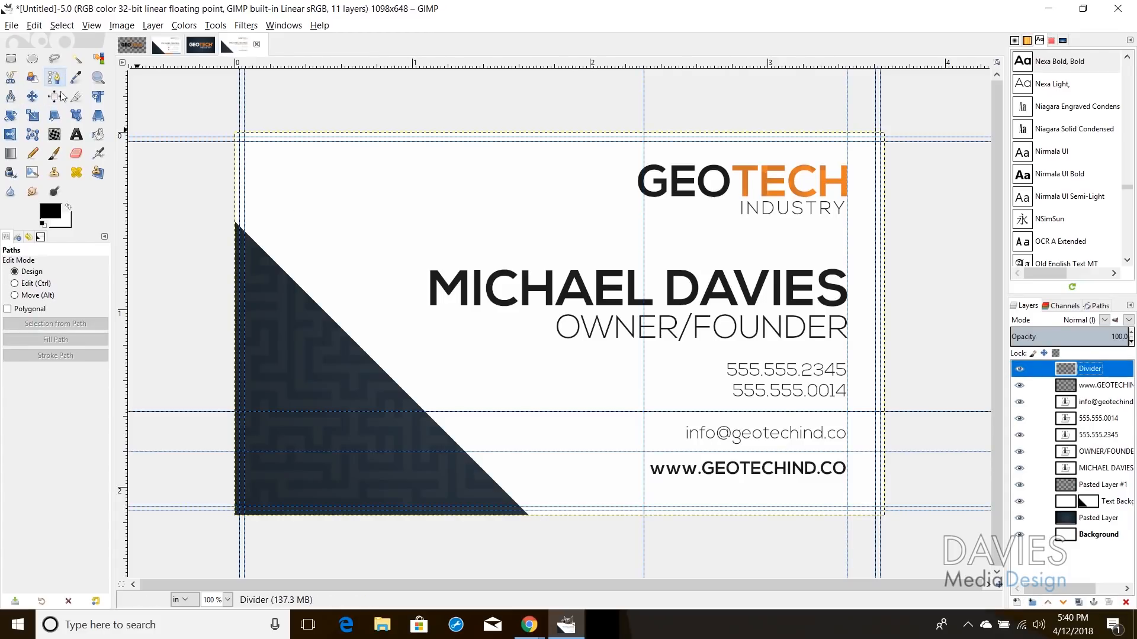
Step: Stroke a 1 px horizontal path along the guide above the email, then drag that guide away
left_click(644, 412)
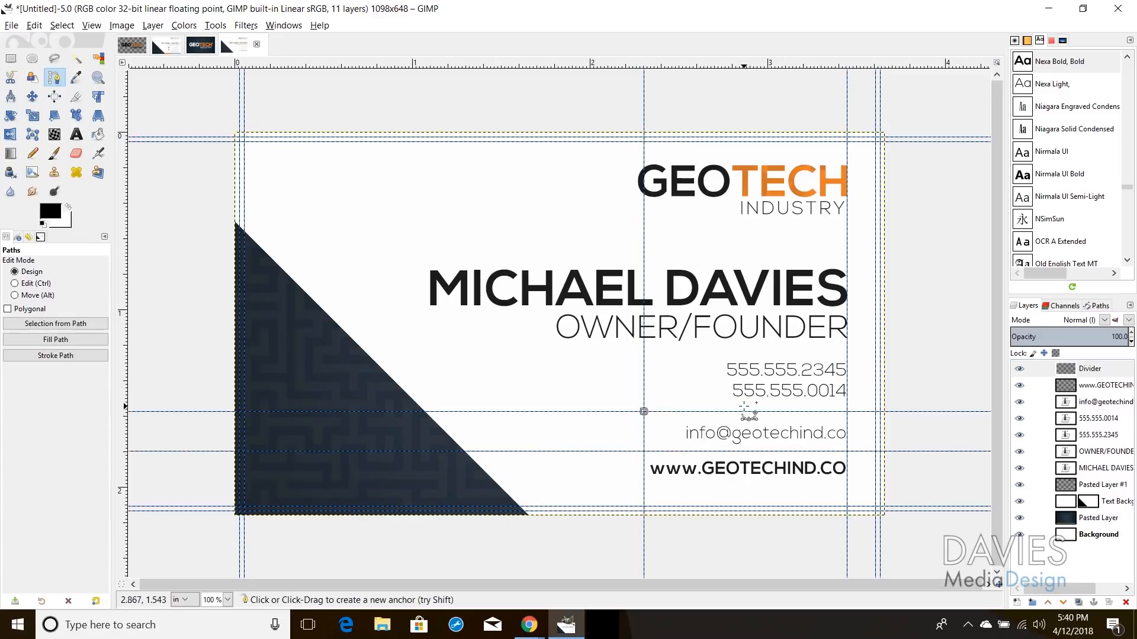
left_click(847, 411)
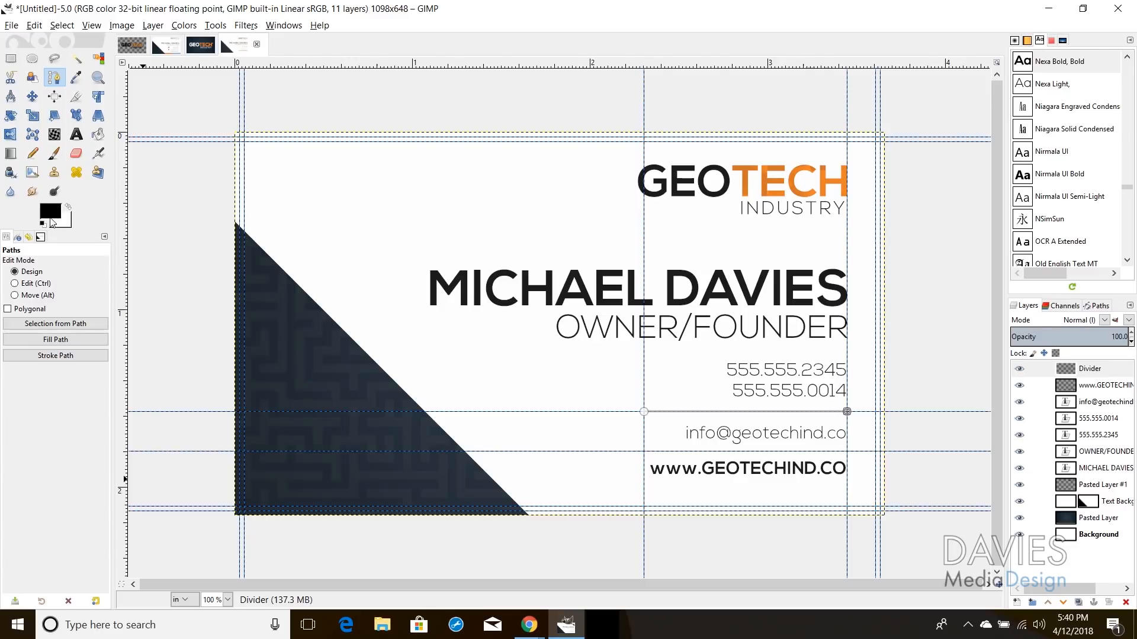
left_click(87, 355)
left_click_drag(91, 259, 157, 225)
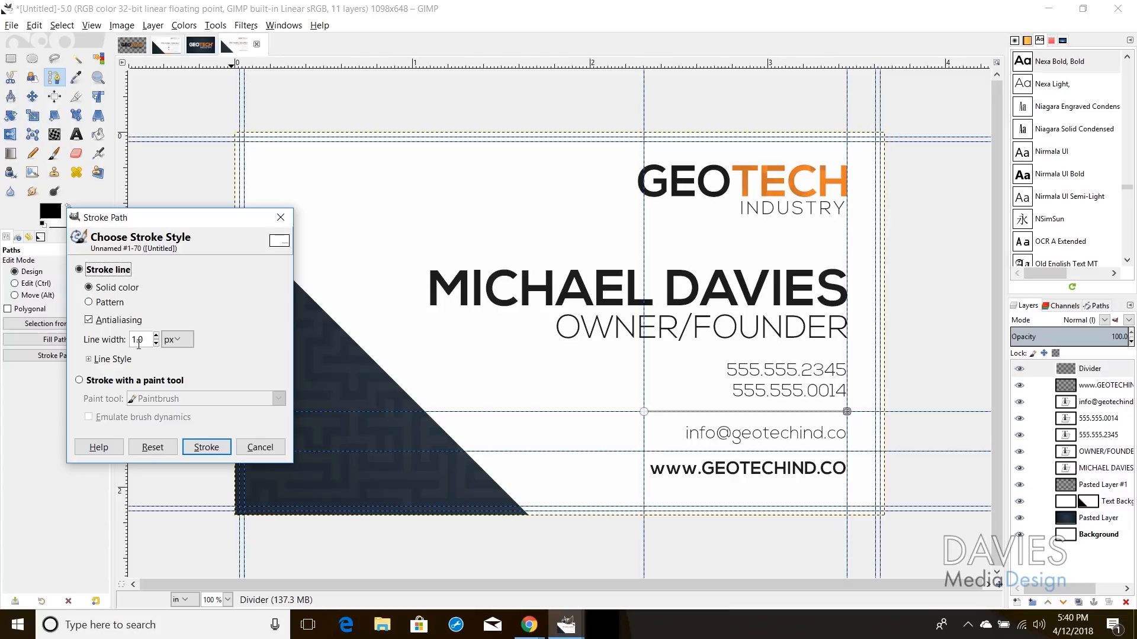
left_click(206, 448)
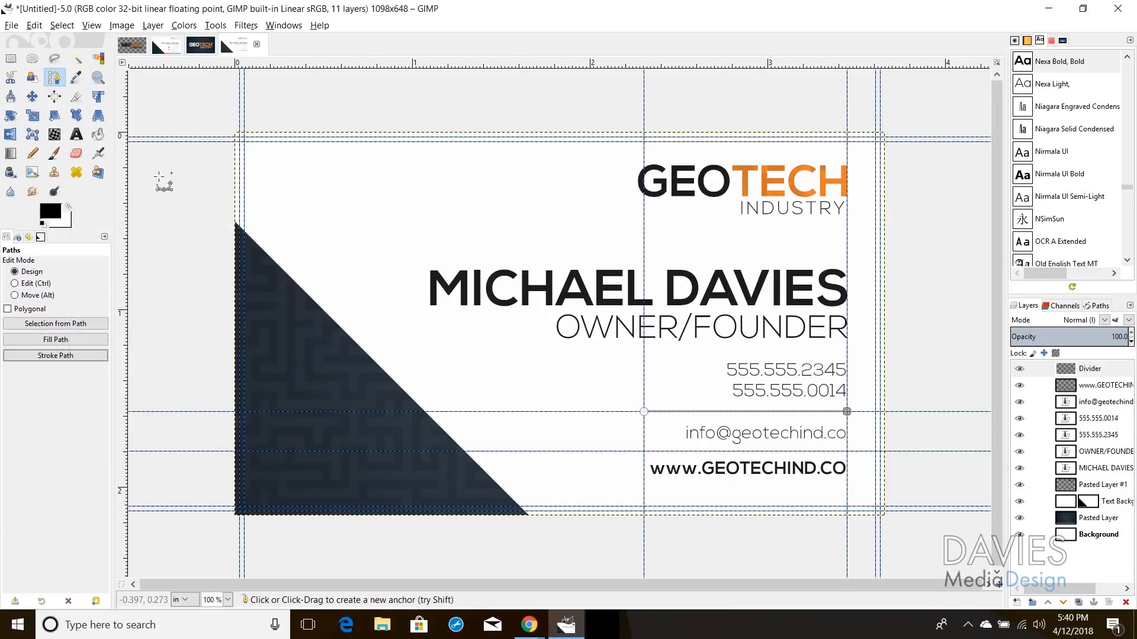
left_click(33, 96)
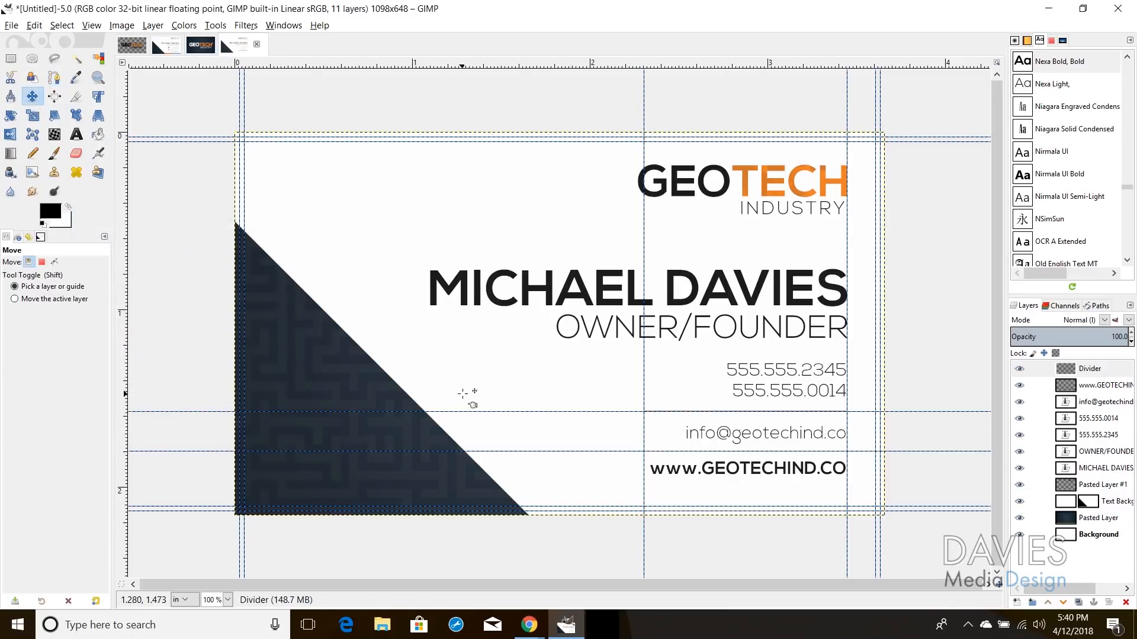
left_click_drag(474, 410, 473, 116)
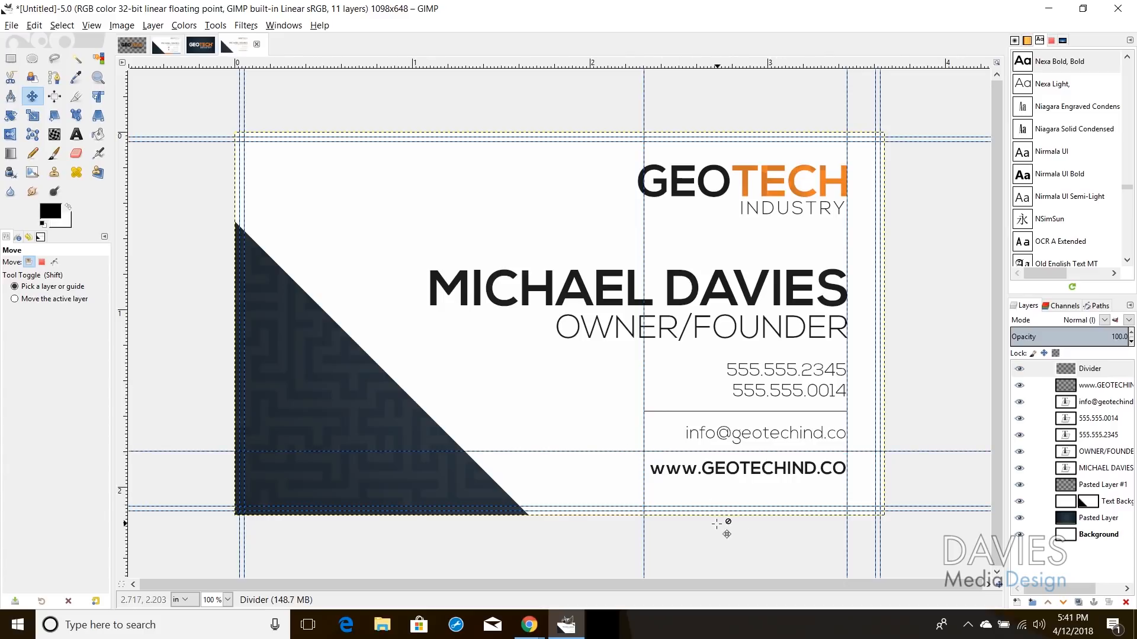
Step: Duplicate the Divider layer and nudge the copy into place between the email and website lines
left_click(1061, 370)
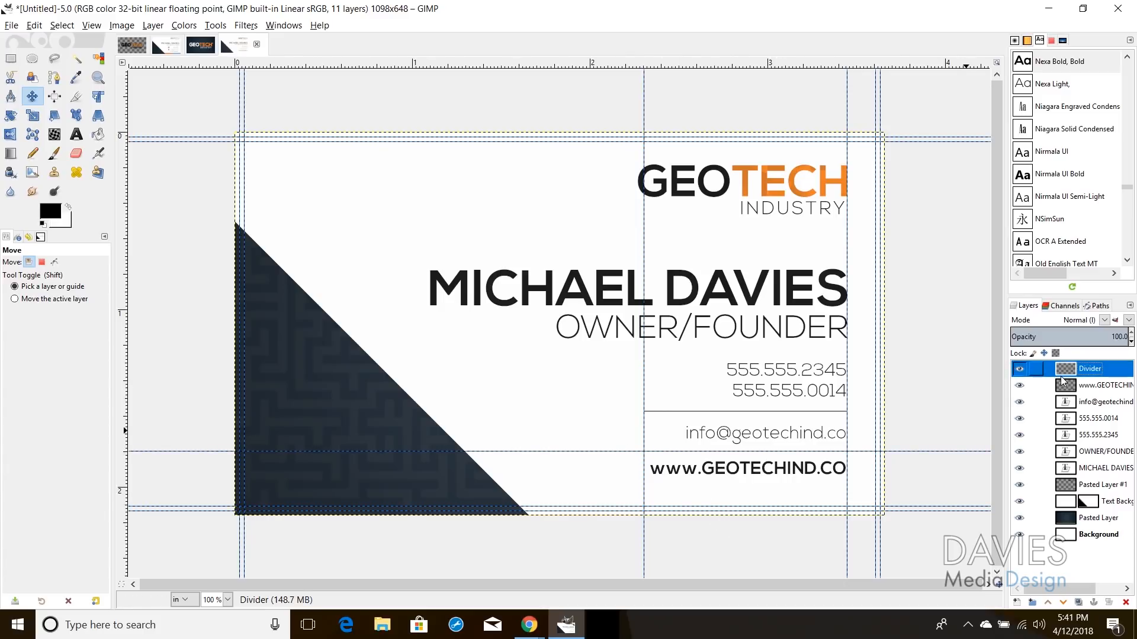
left_click(1078, 603)
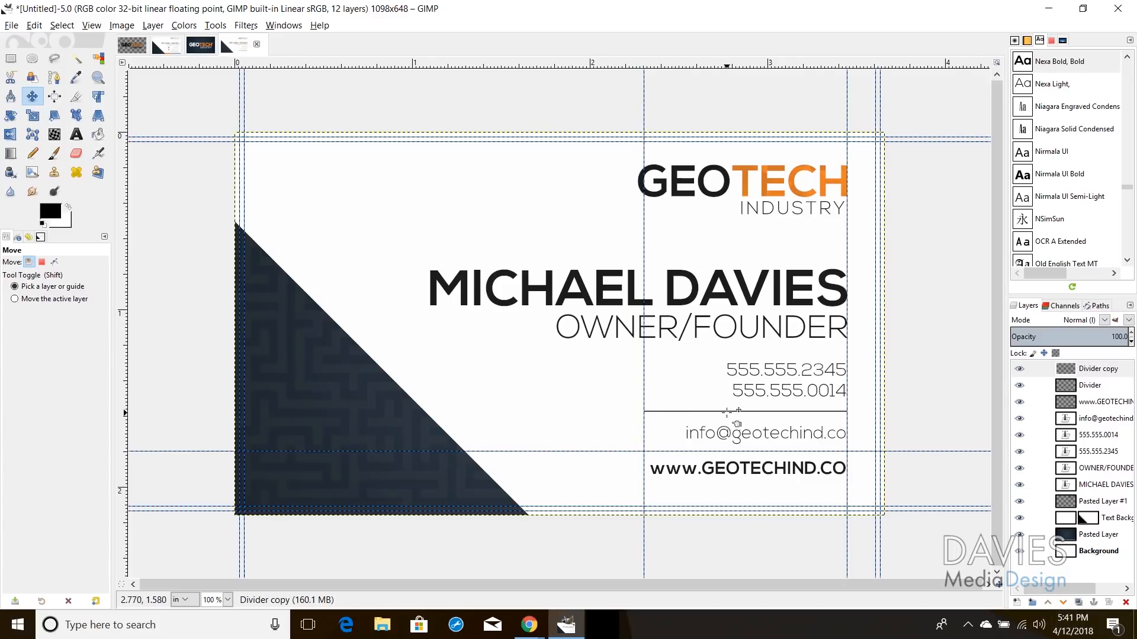
left_click_drag(733, 422, 718, 462)
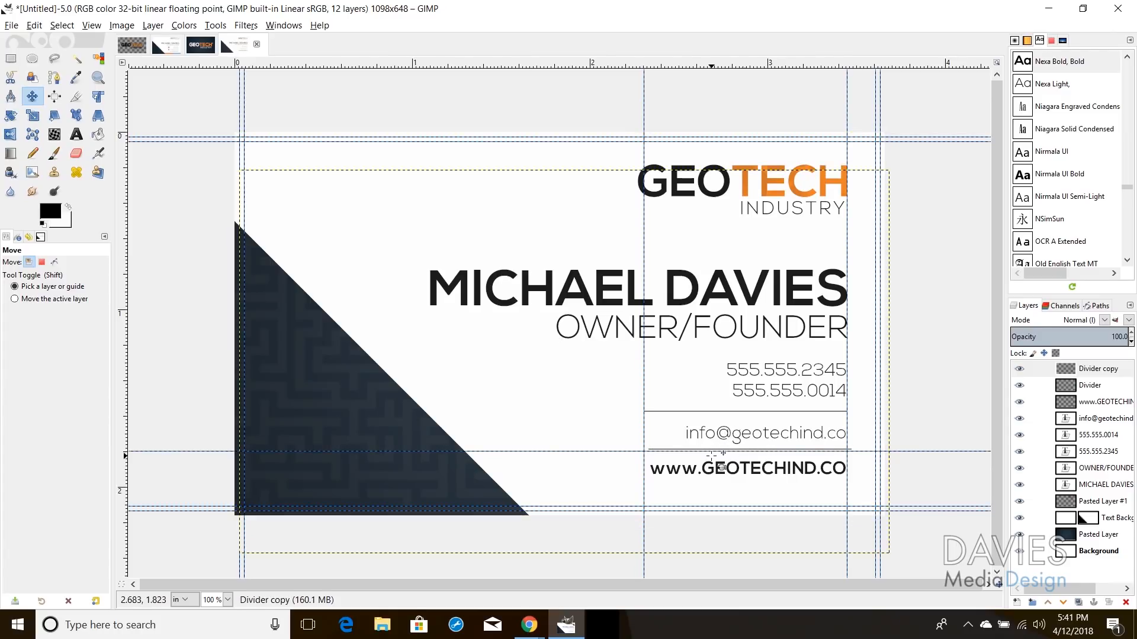
key("Left")
key("Left")
key("Left")
key("Left")
key("Left")
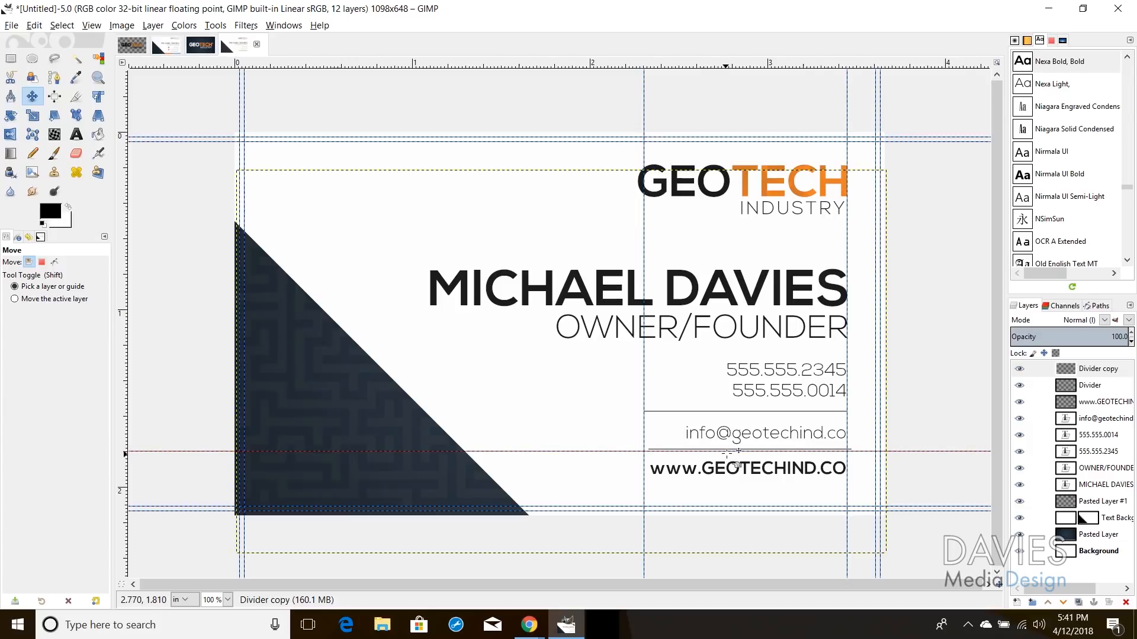
key("Left")
key("Left")
key("Left")
key("Left")
key("Left")
key("Left")
key("Left")
key("Left")
key("Left")
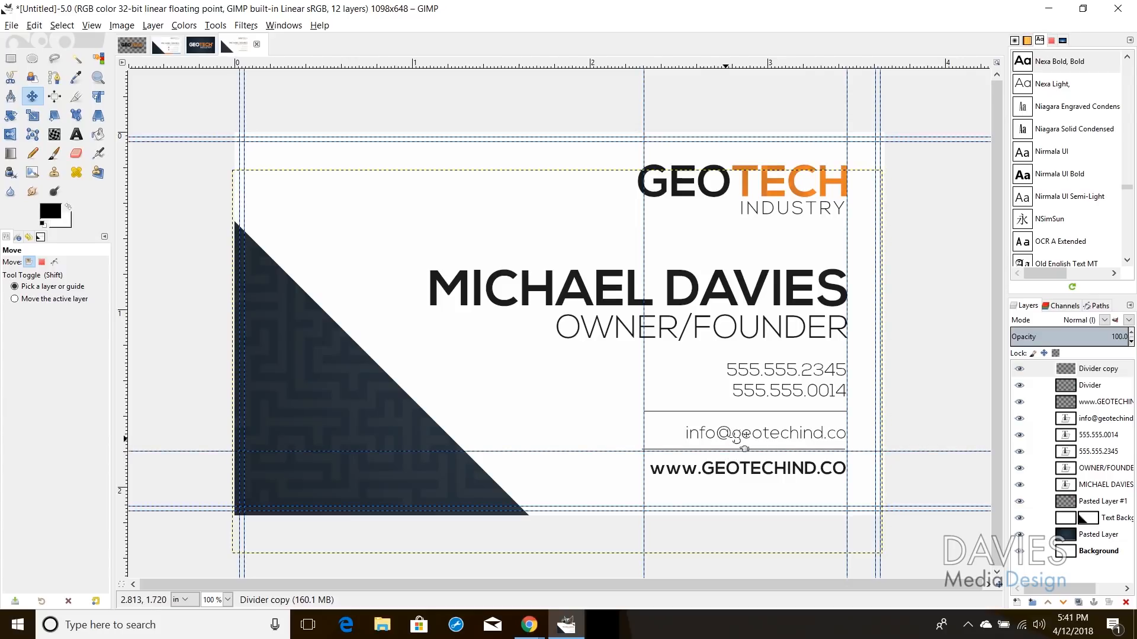
key("Right")
key("Right")
key("Right")
key("Right")
key("Right")
key("Right")
key("Down")
key("Down")
key("Down")
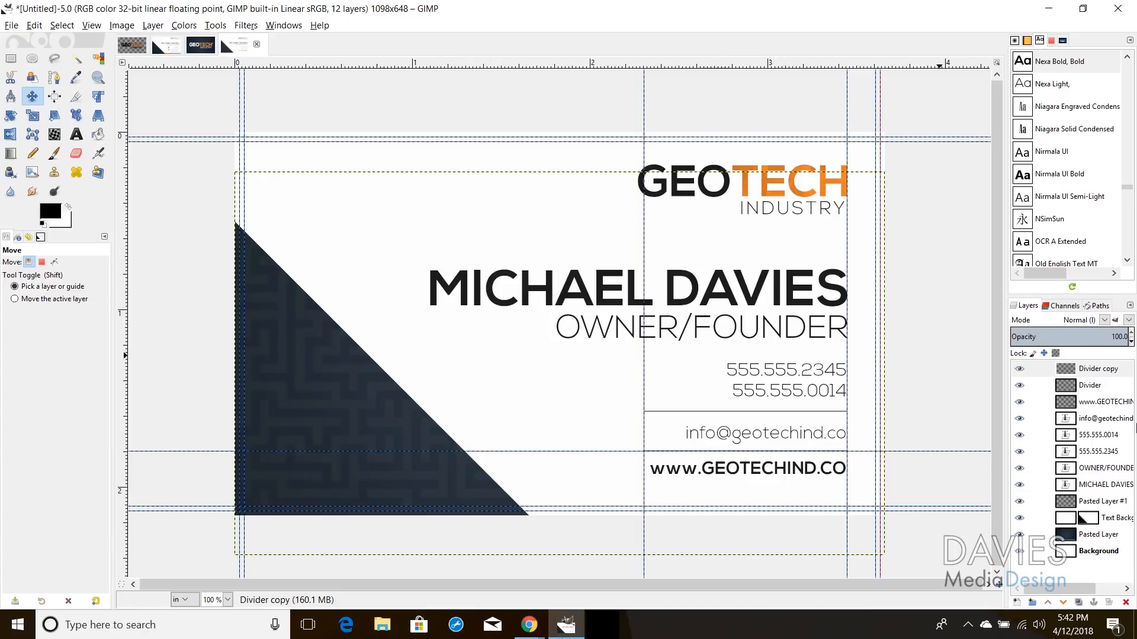
left_click(1068, 386)
left_click(1070, 371)
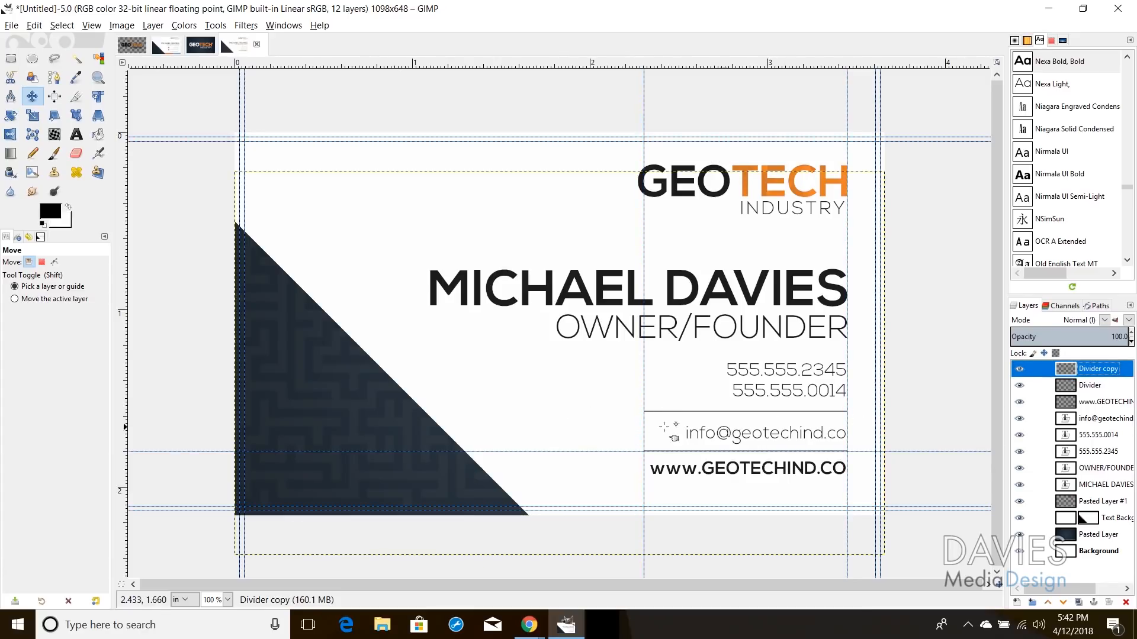
left_click(1069, 388)
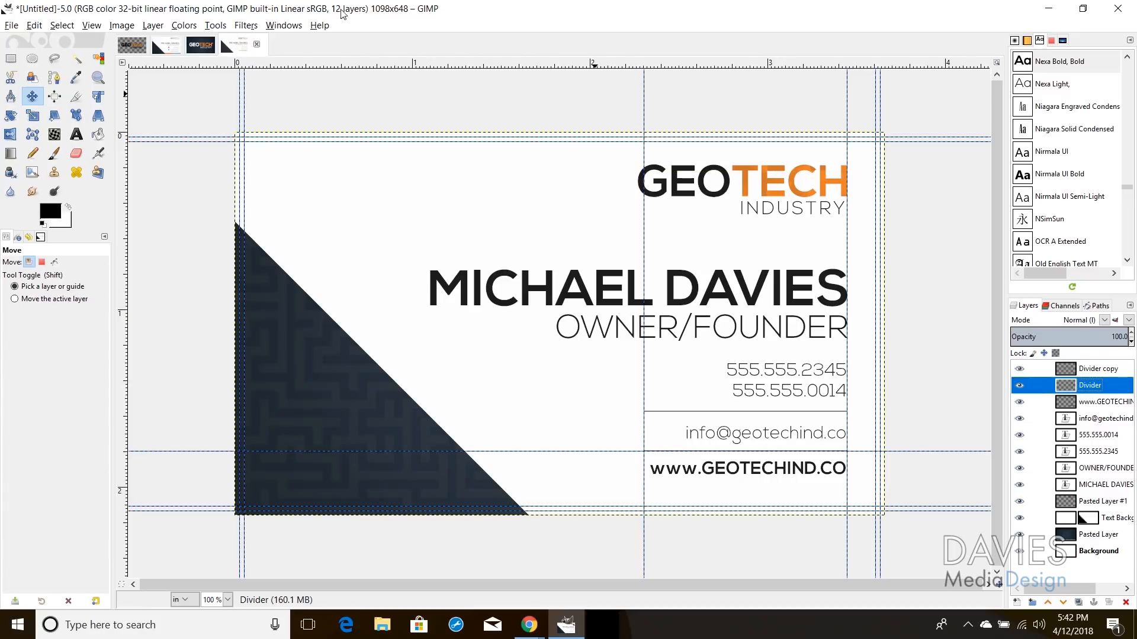
Step: Crop the Divider and Divider copy layers to their content
left_click(152, 25)
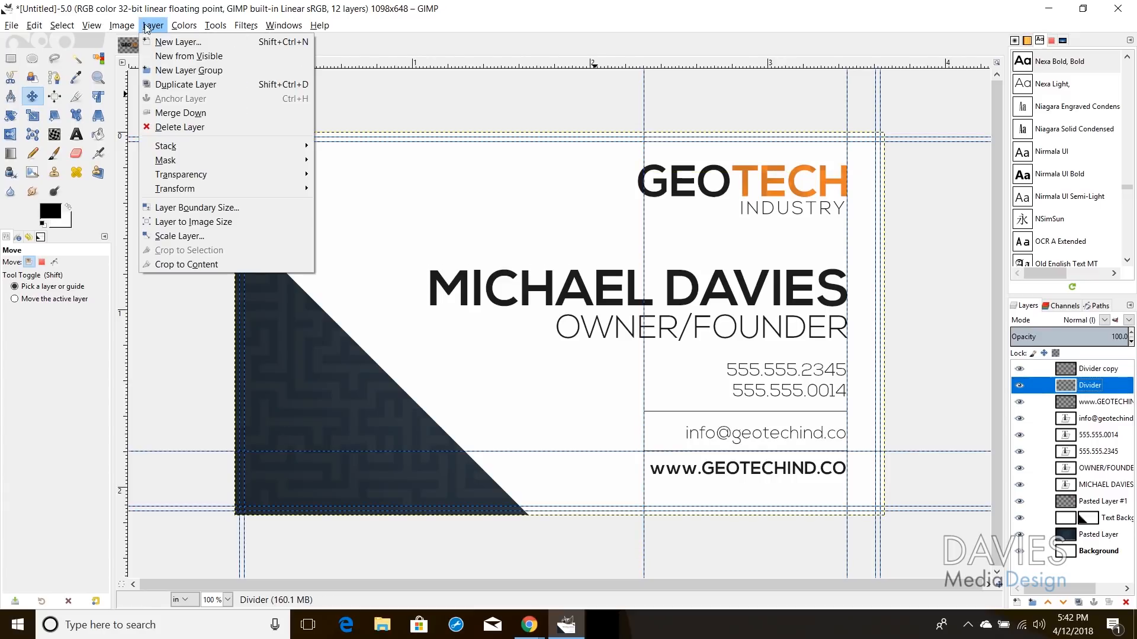
left_click(172, 267)
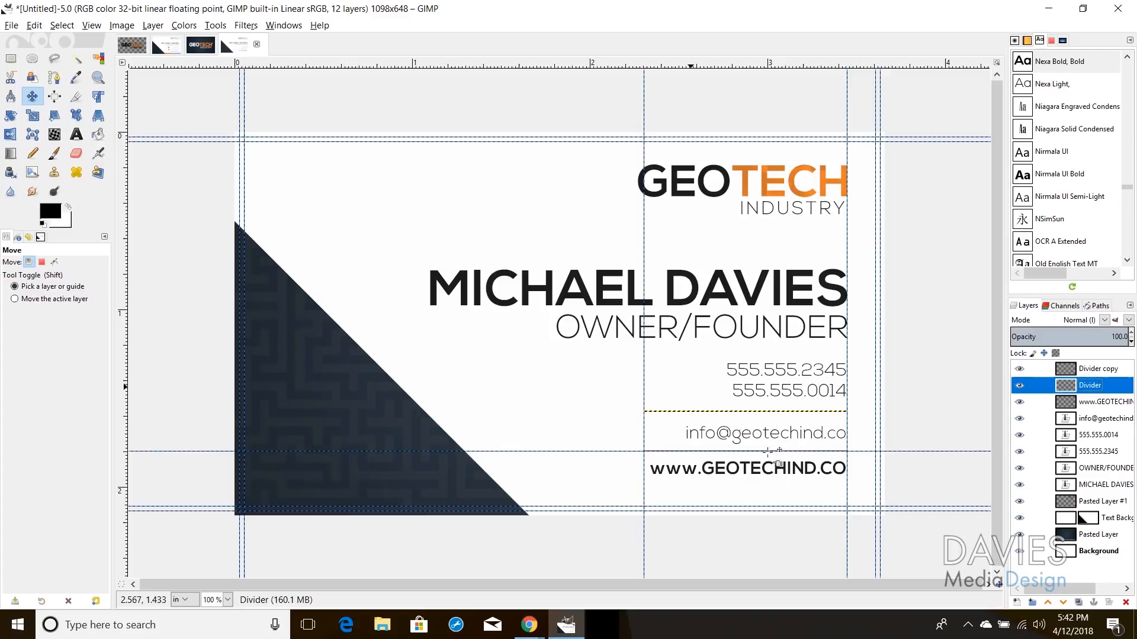
left_click(1081, 369)
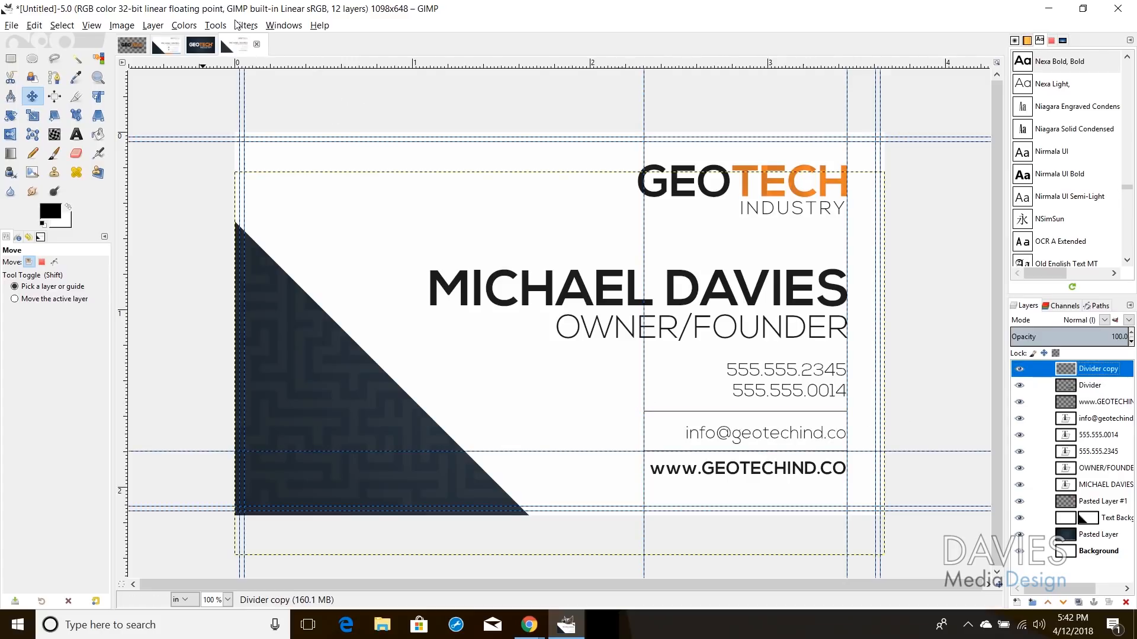
left_click(152, 25)
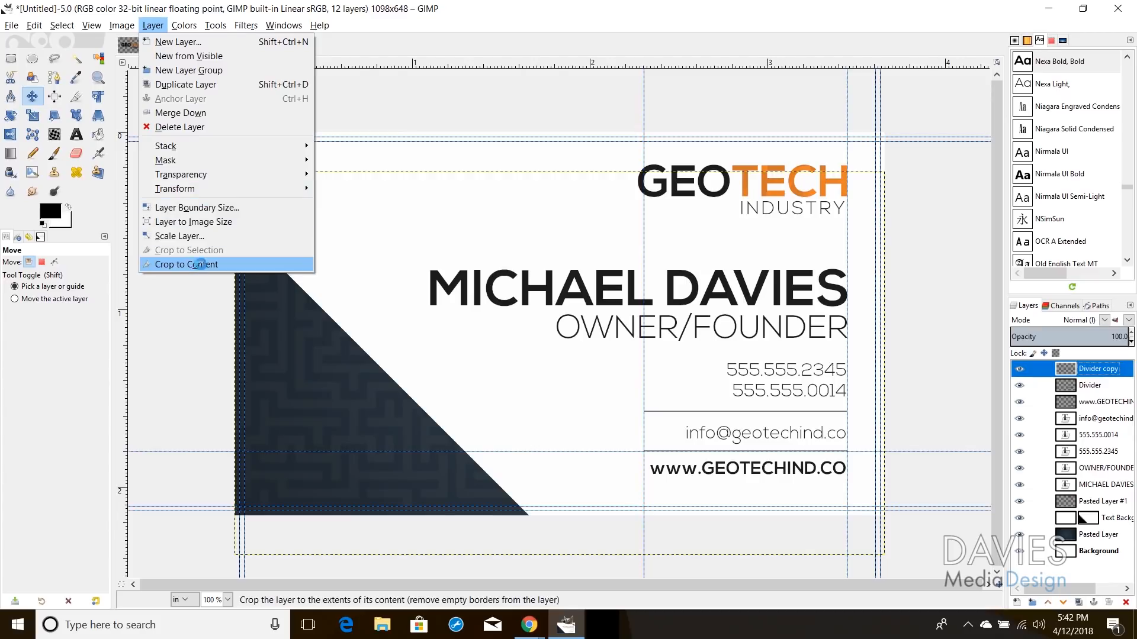
left_click(174, 266)
Step: Nudge the email address text up slightly
left_click(730, 431)
left_click_drag(740, 434, 740, 431)
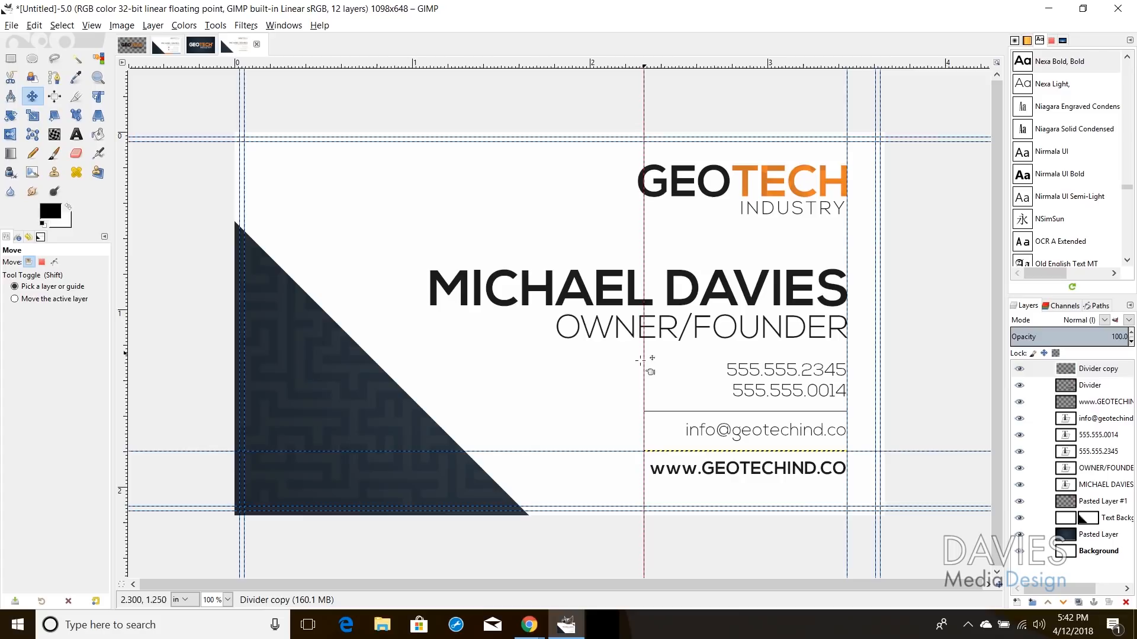
left_click(156, 49)
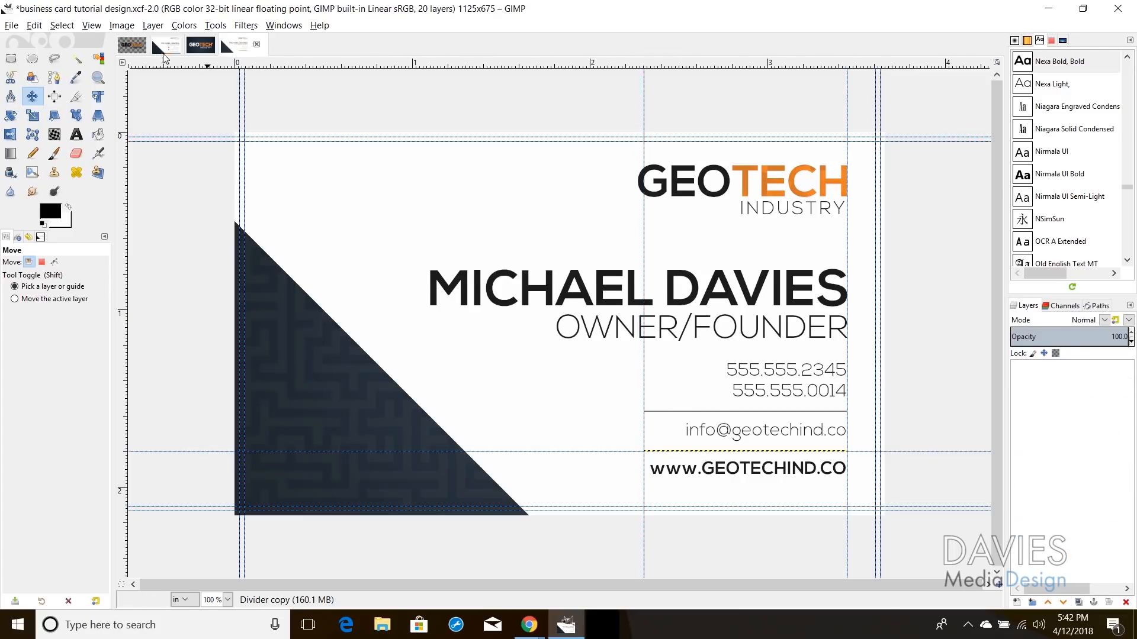
left_click(247, 48)
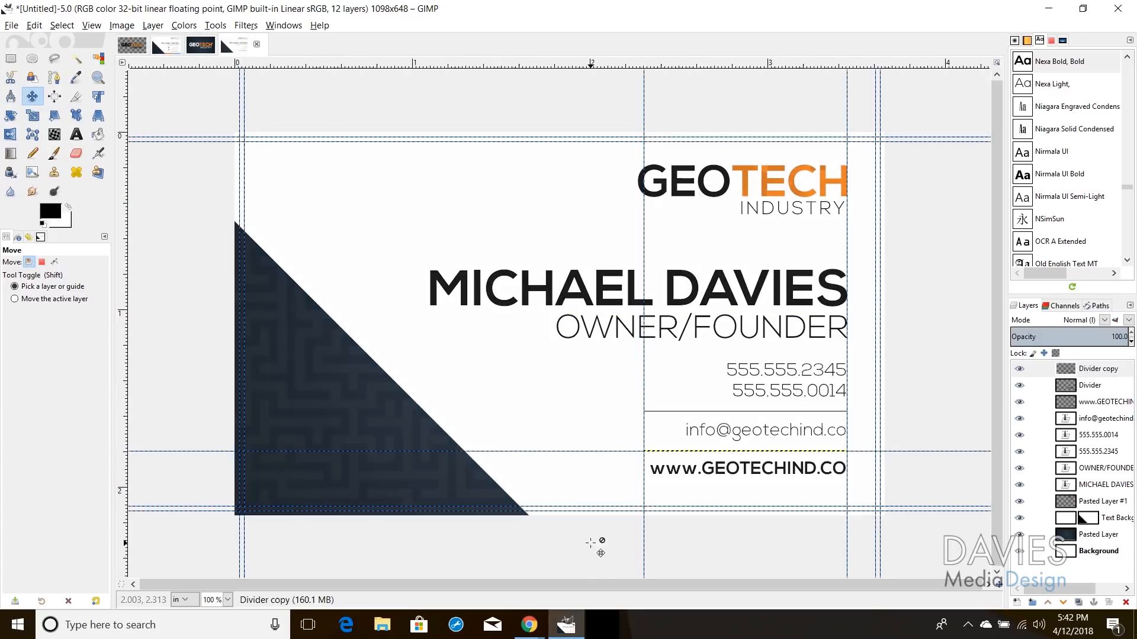
Step: Search Iconfinder for free phone icons and download the telephone icon as a 47×48 PNG
mouse_move(535, 634)
left_click(516, 516)
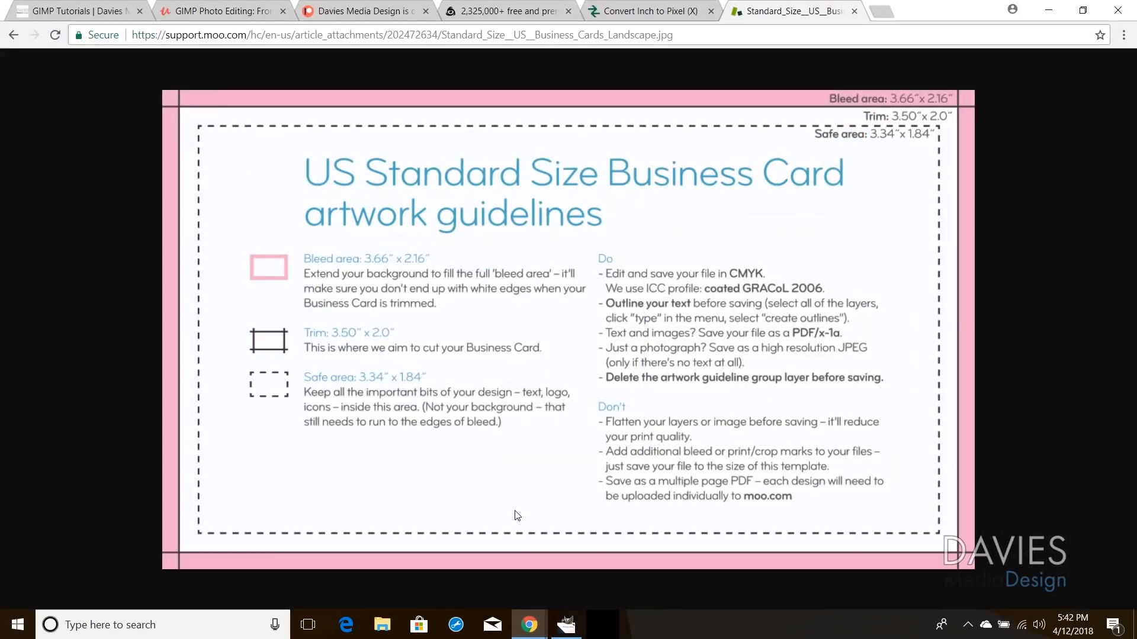
left_click(515, 11)
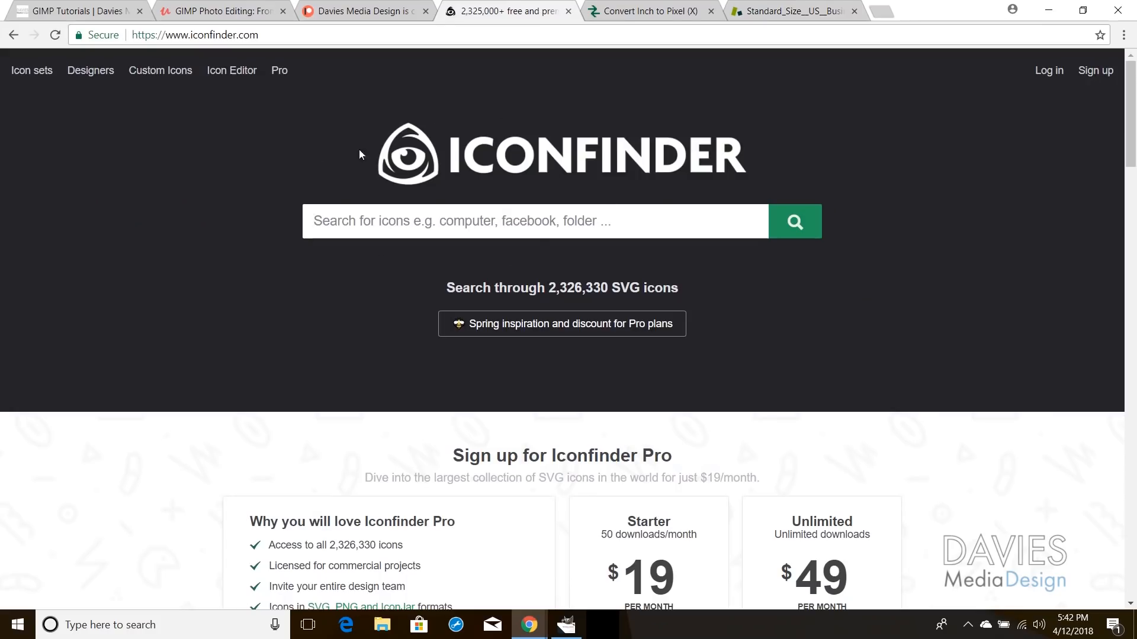
left_click(419, 216)
type("phone")
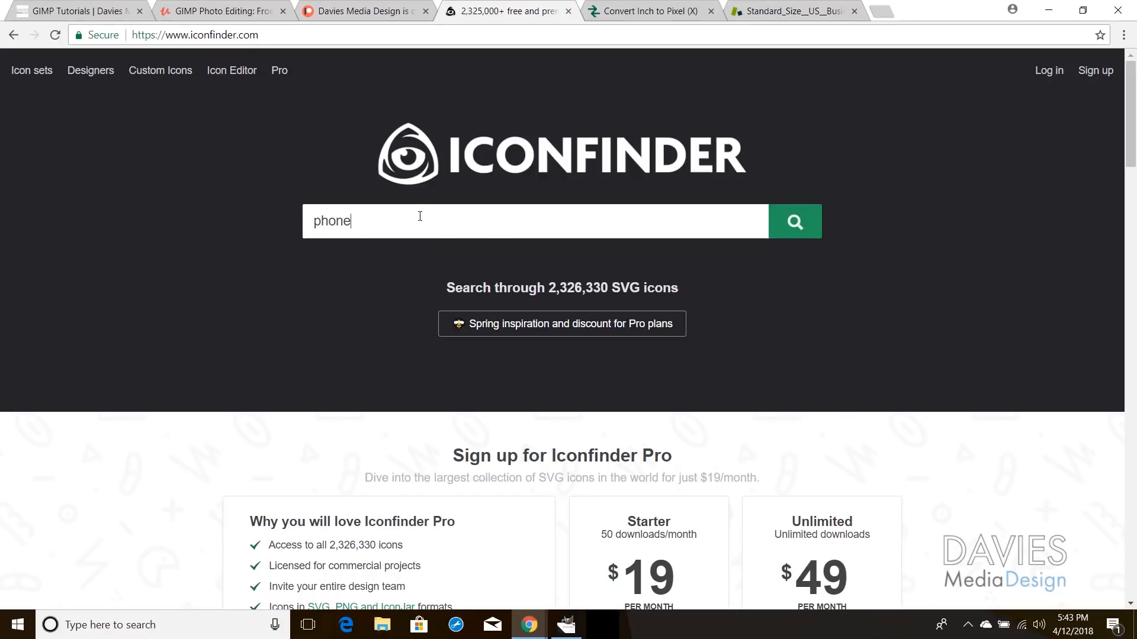
key("Return")
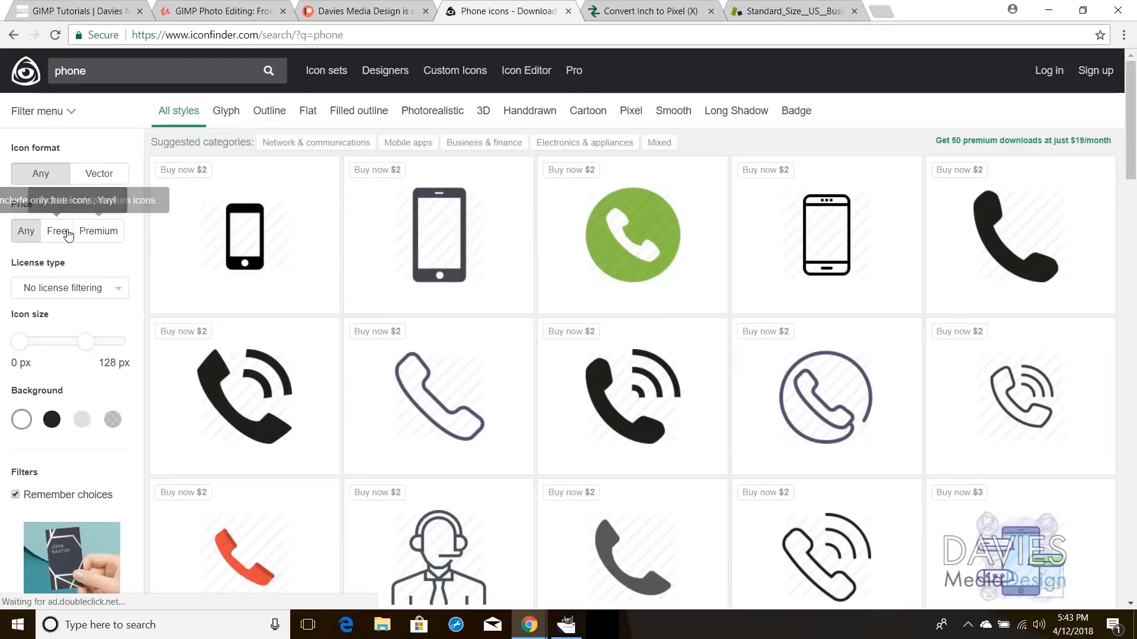
left_click(67, 232)
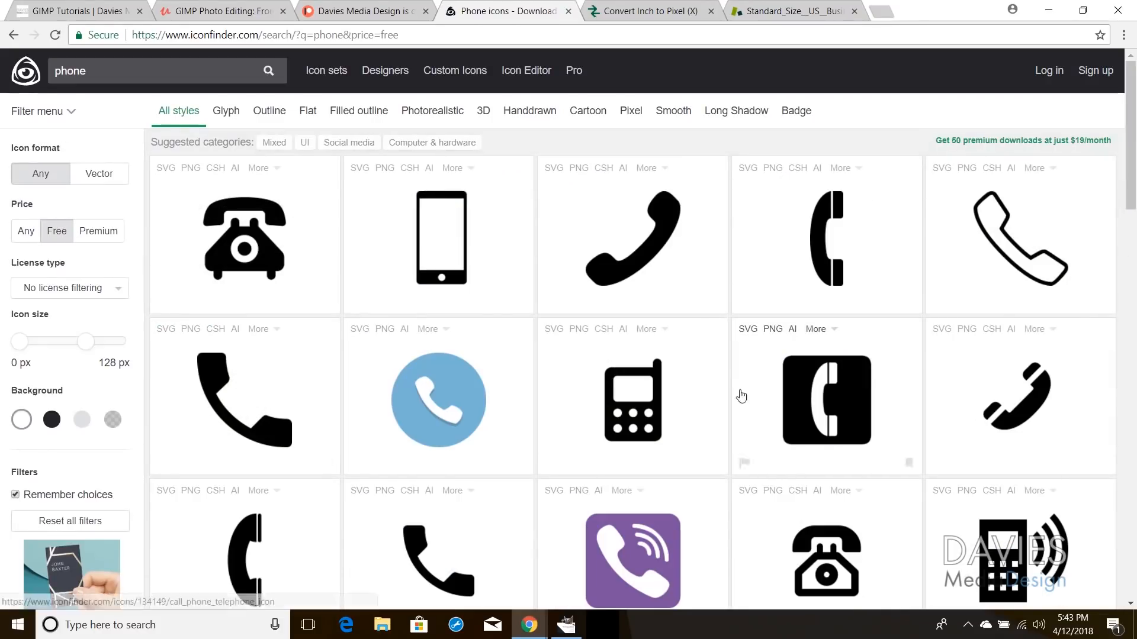
left_click(794, 379)
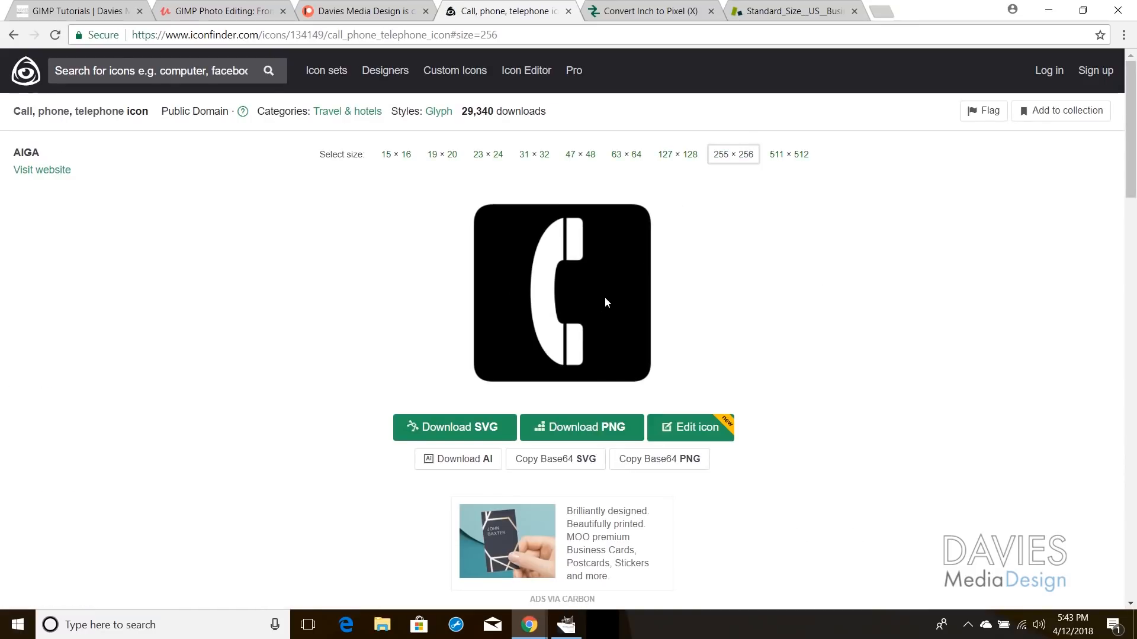
left_click(589, 156)
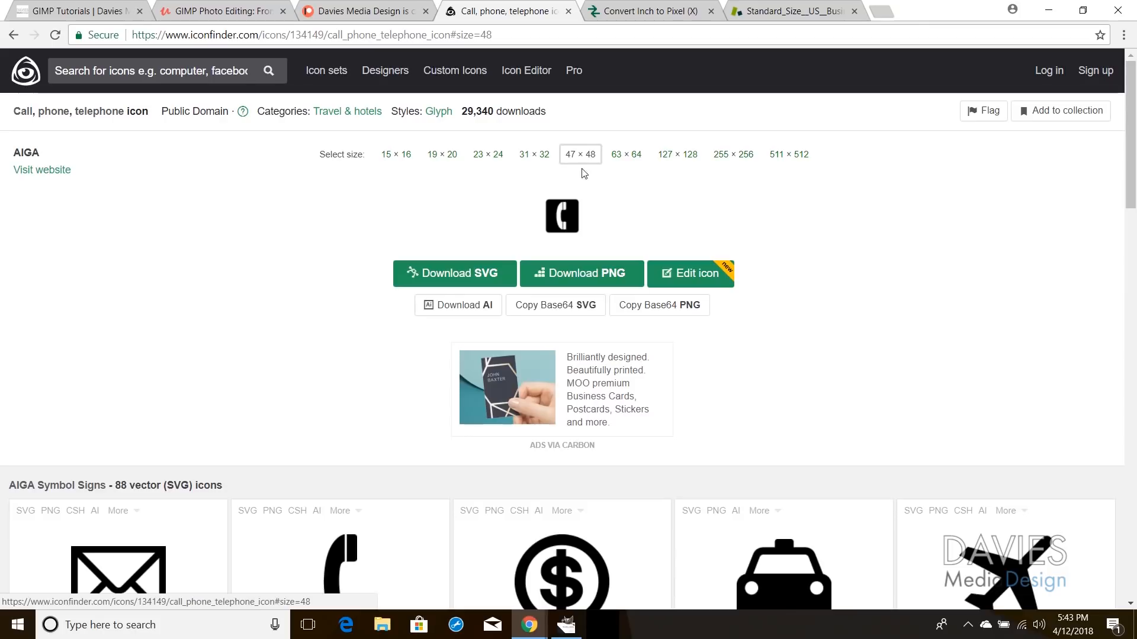
left_click(598, 278)
Step: Download the mail icon as a 48×48 PNG and show the downloads in their folder
scroll(264, 302, "down", 6)
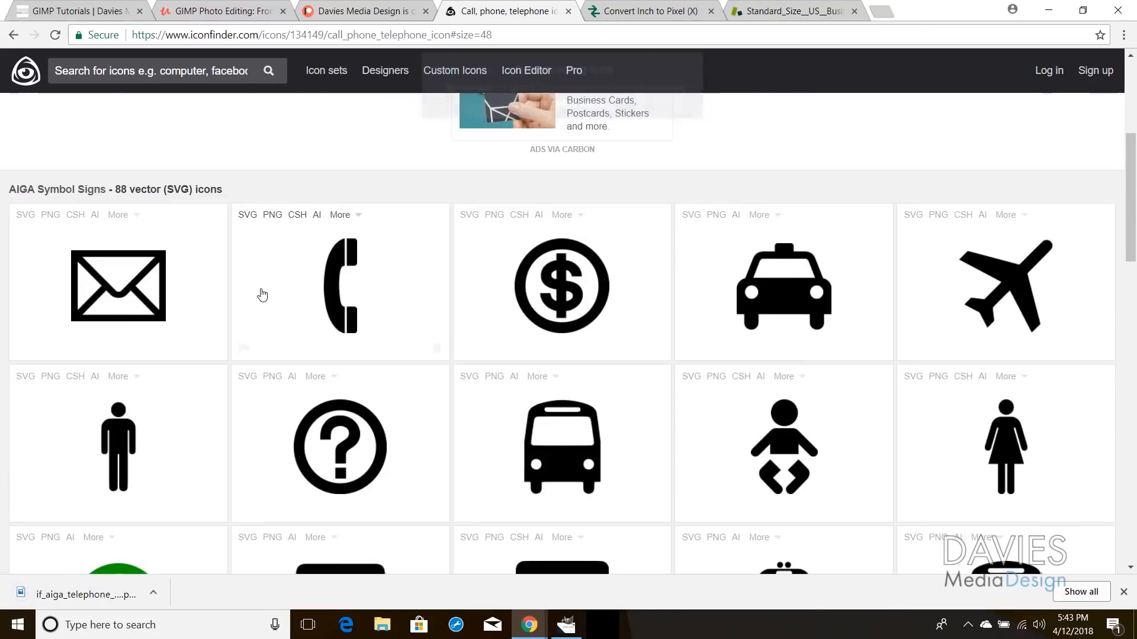
scroll(261, 291, "down", 5)
scroll(392, 299, "up", 4)
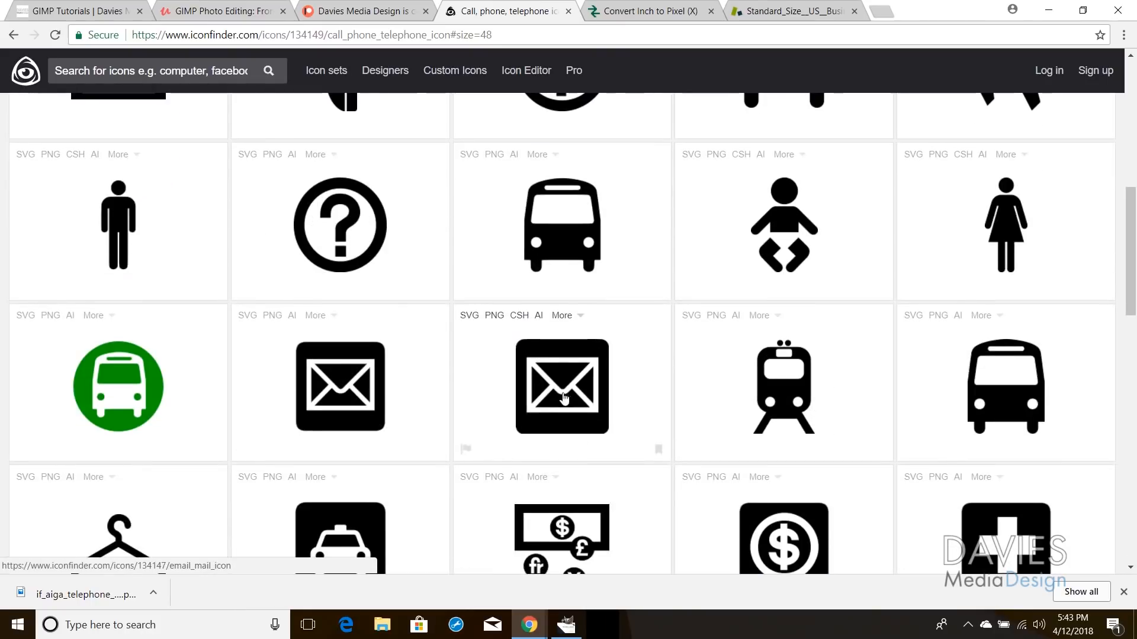
left_click(346, 370)
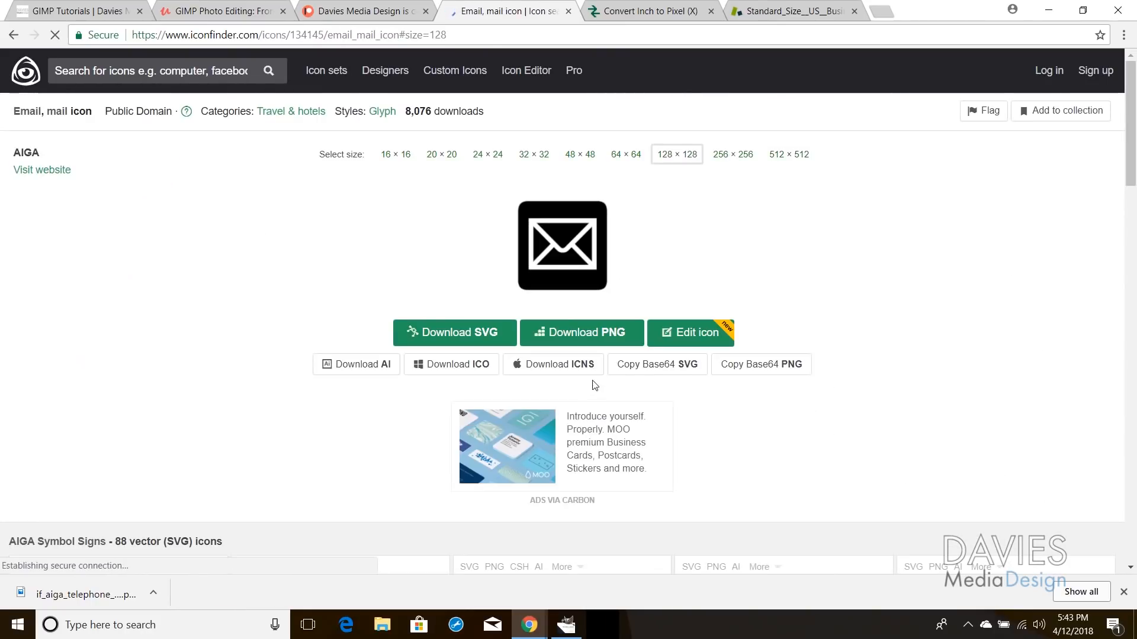
left_click(582, 161)
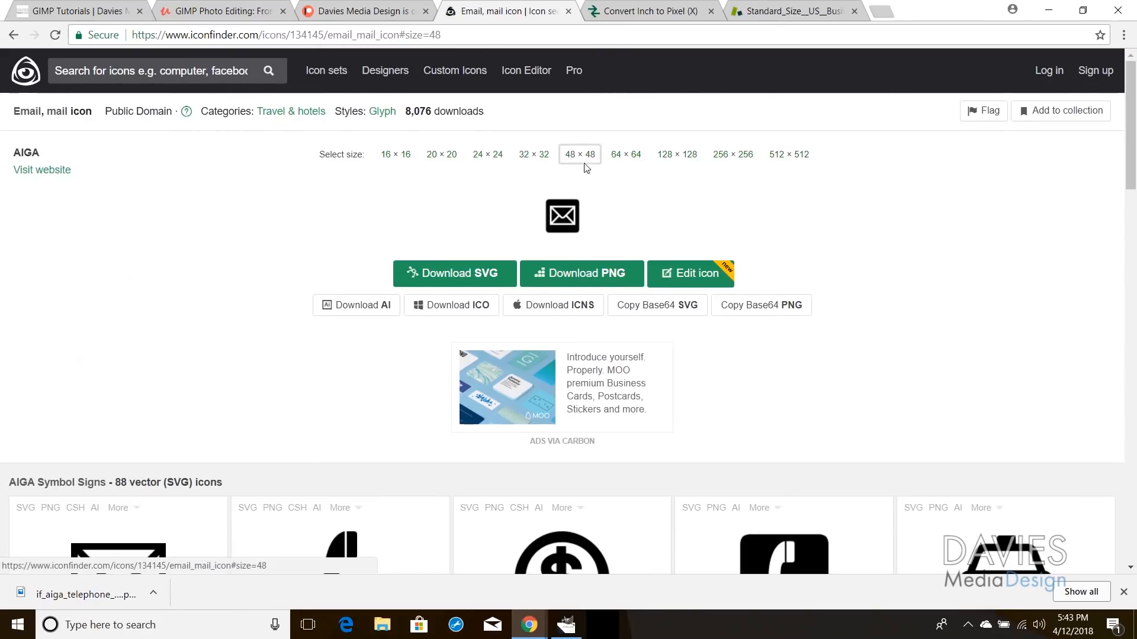
left_click(575, 266)
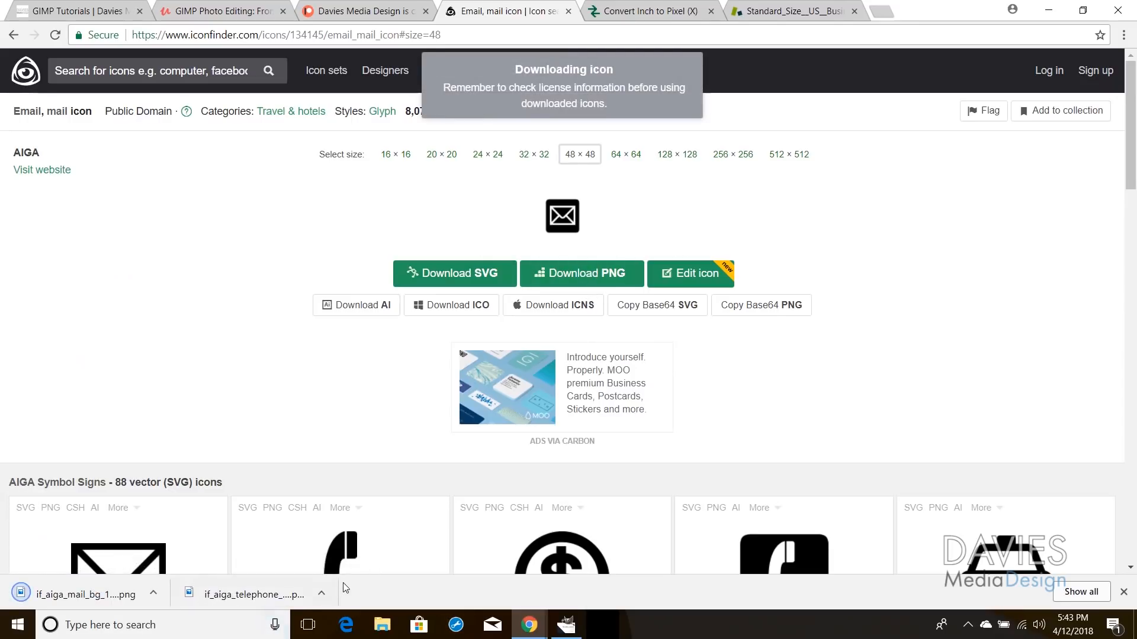
left_click(321, 593)
left_click(378, 549)
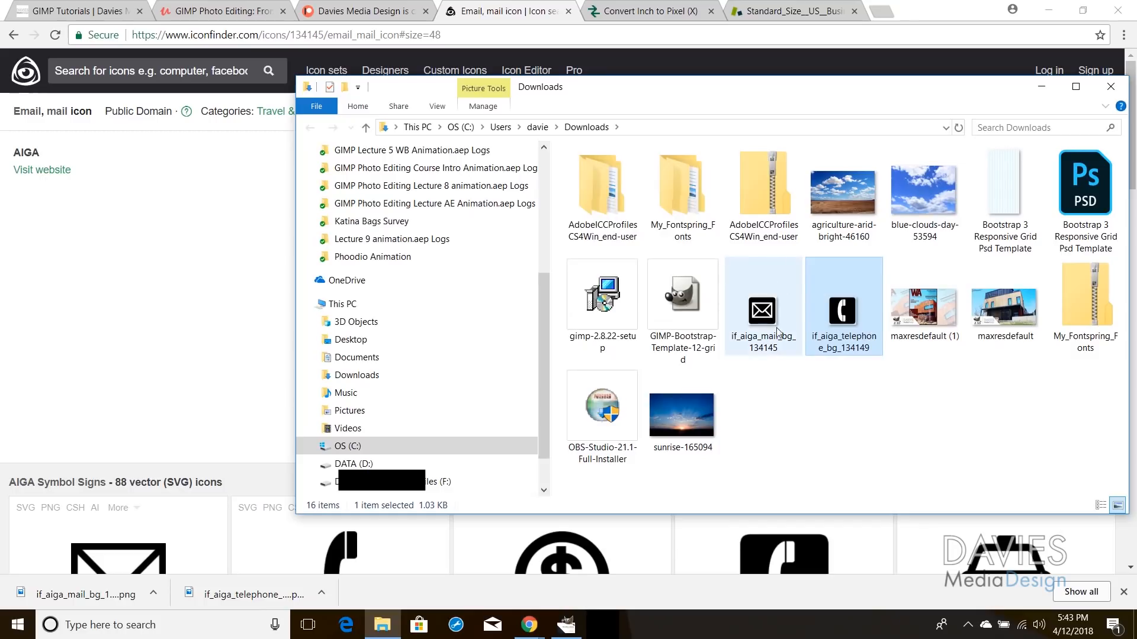
Step: Open the telephone icon PNG with GNU Image Manipulation Program
right_click(842, 306)
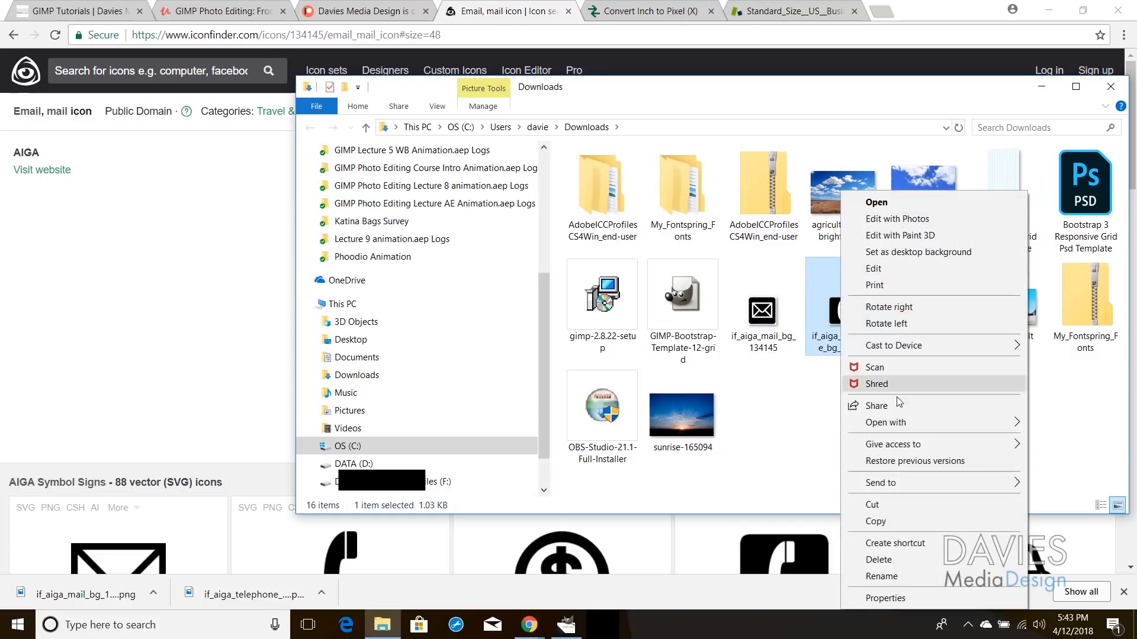
mouse_move(912, 422)
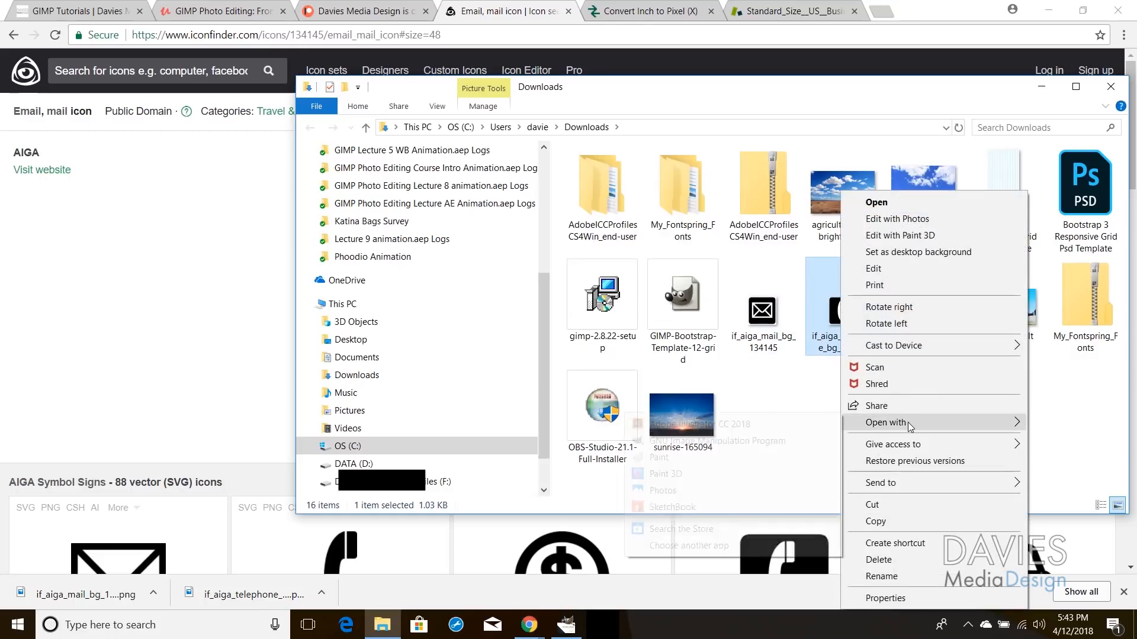
left_click(777, 445)
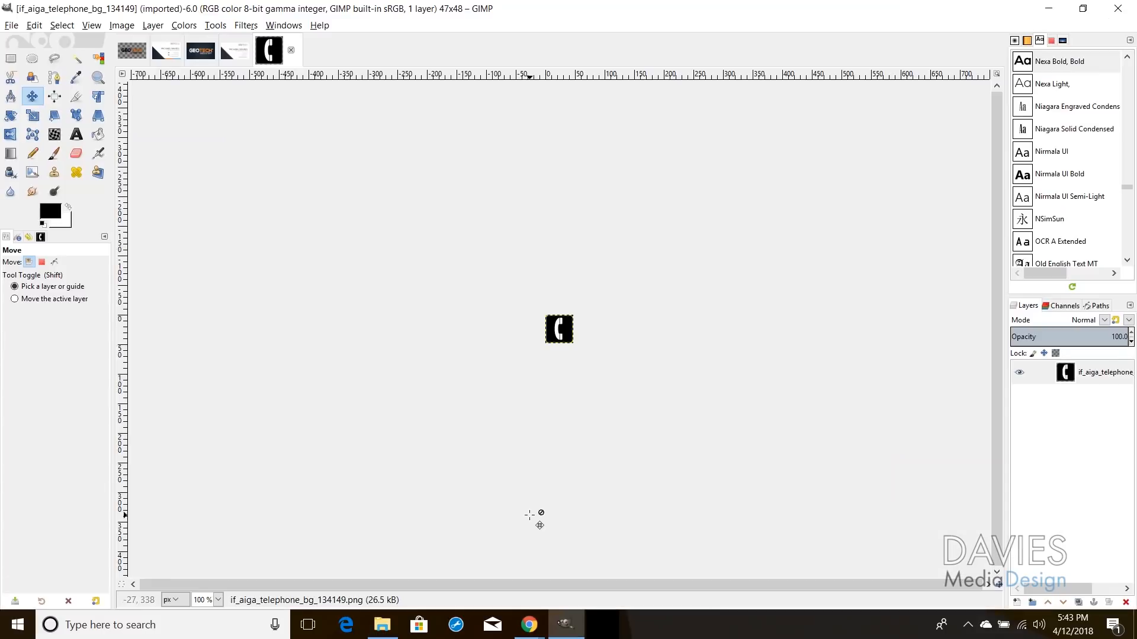
left_click(1048, 8)
Step: Open the mail icon PNG in GIMP as well, then return to the telephone image
right_click(777, 300)
mouse_move(833, 418)
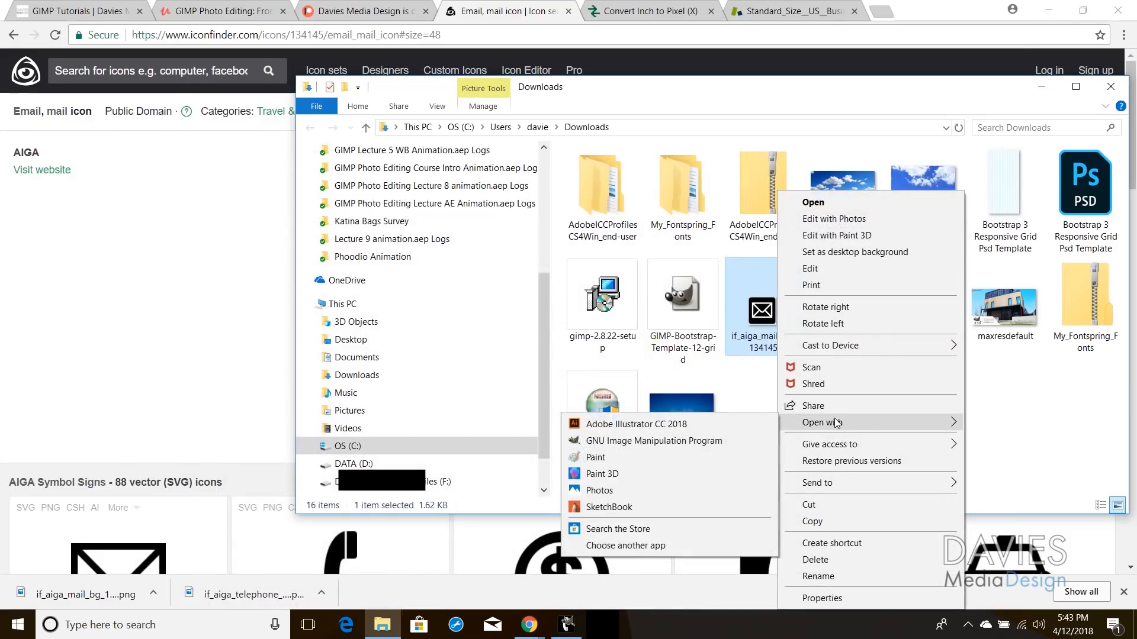
left_click(707, 441)
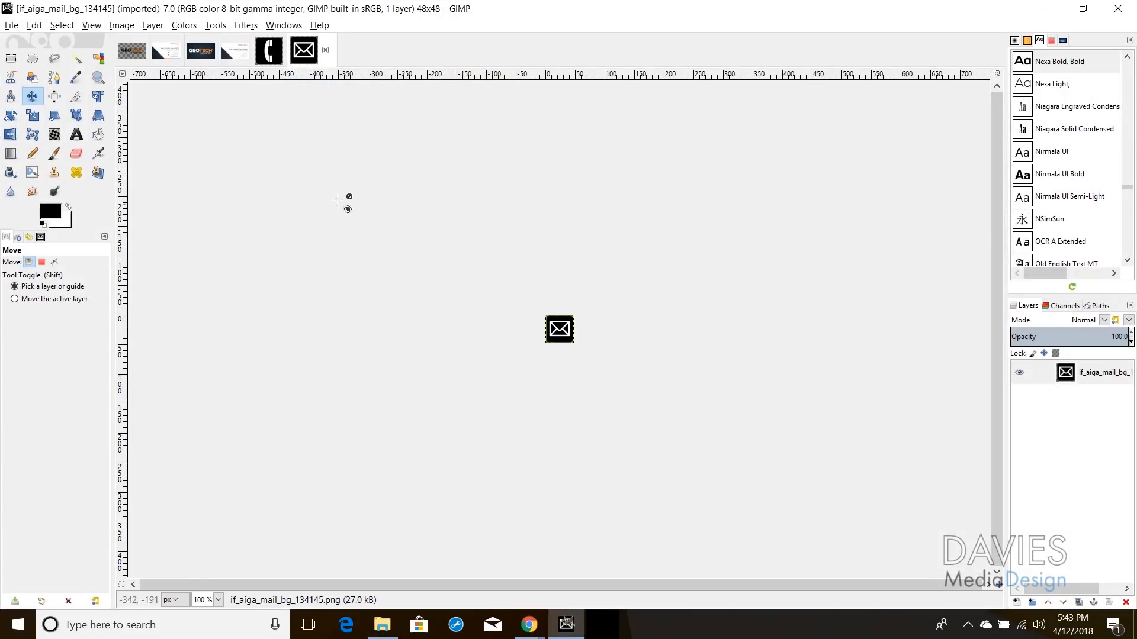
left_click(263, 54)
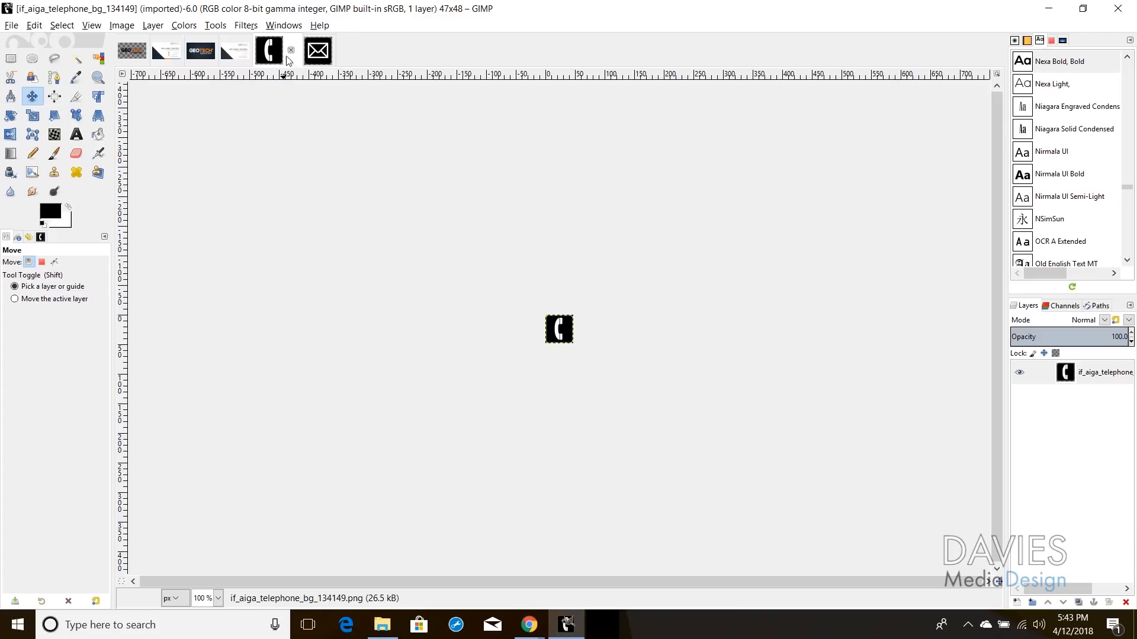
Step: Copy the telephone icon and paste it into the card as its own layer
left_click(35, 26)
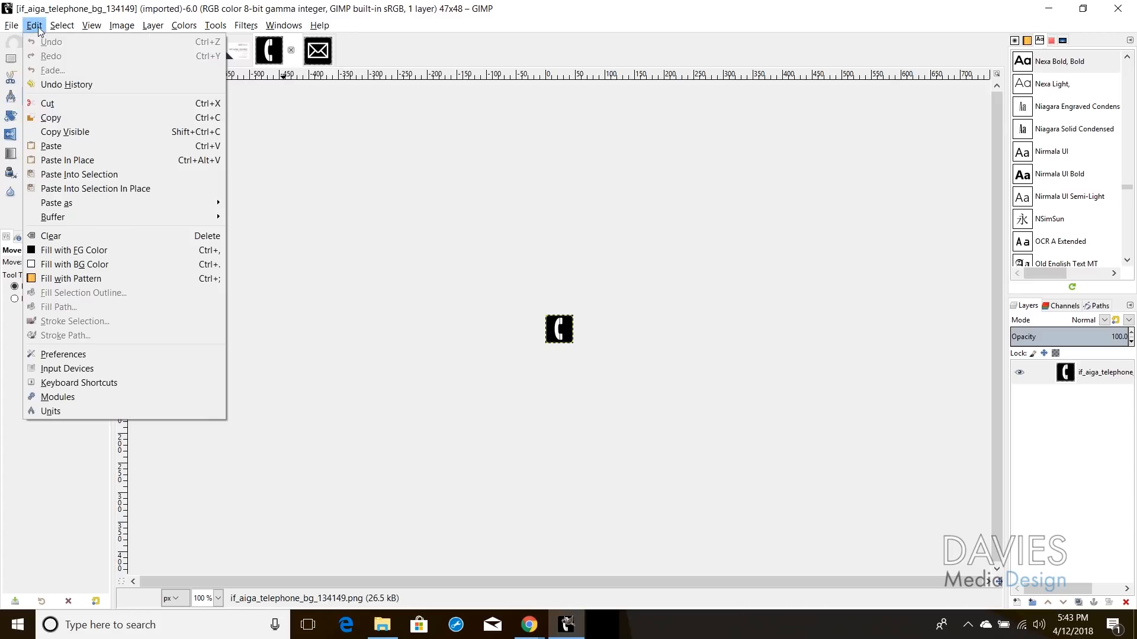
left_click(64, 119)
left_click(231, 57)
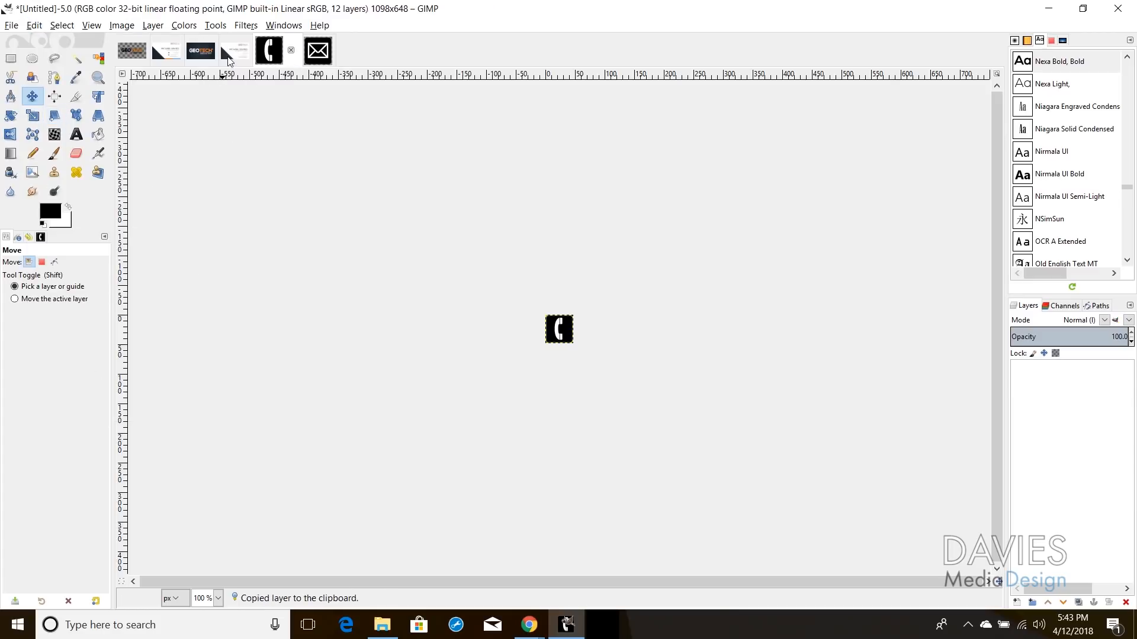
left_click(234, 51)
key("ctrl+v")
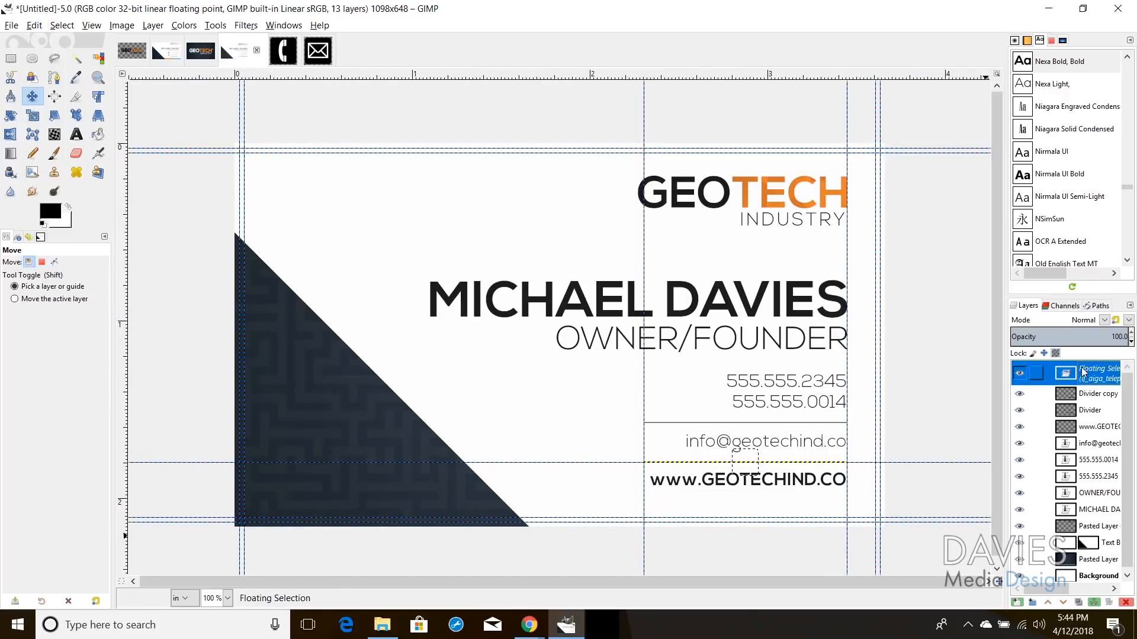
left_click(1016, 602)
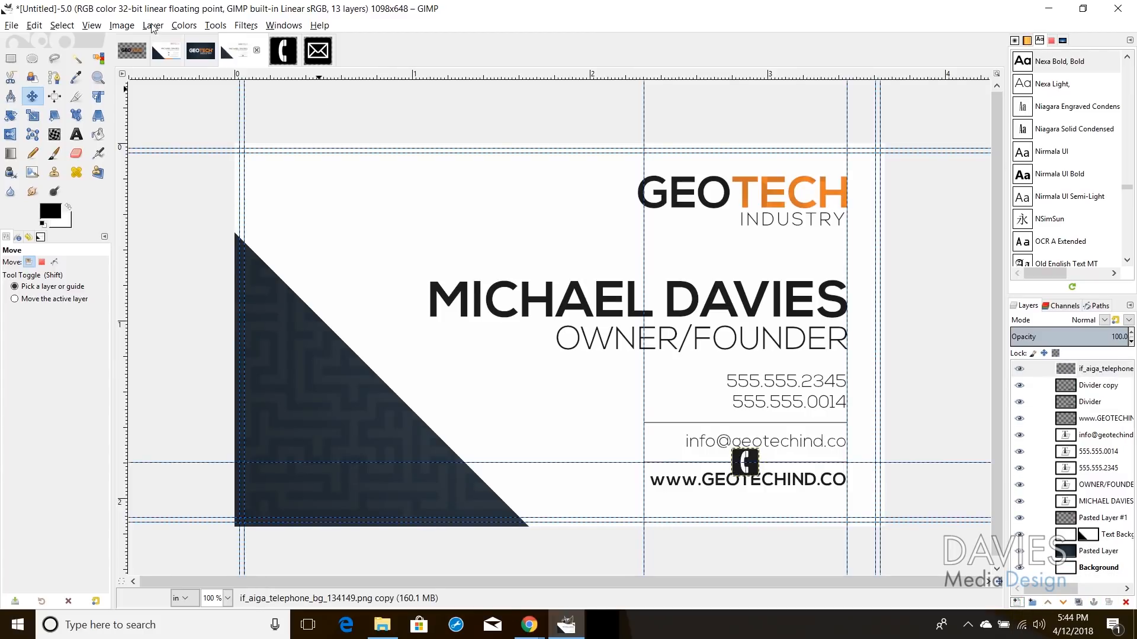
Step: Add a guide level with the phone numbers and snap the phone icon beside them
left_click_drag(750, 466, 665, 393)
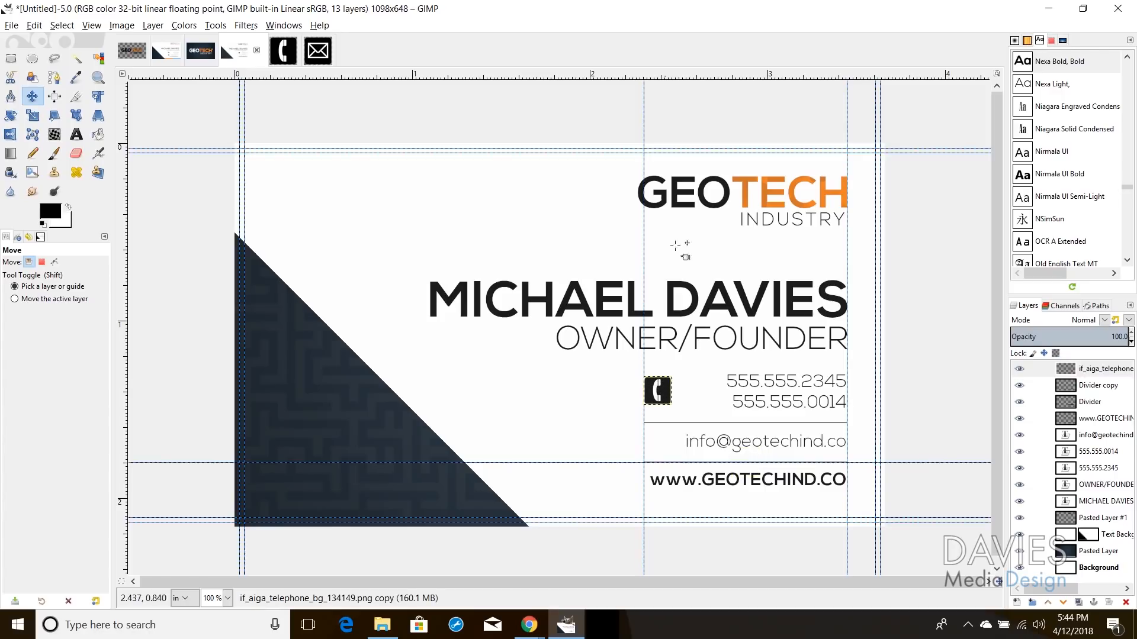
left_click_drag(682, 81, 718, 380)
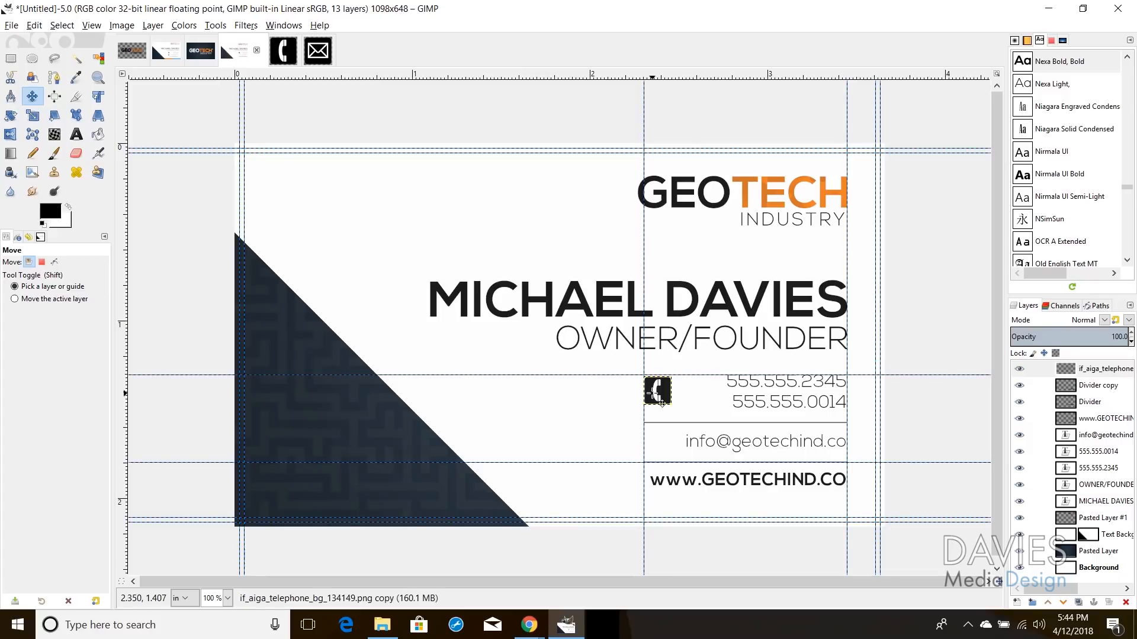
left_click_drag(663, 406, 677, 401)
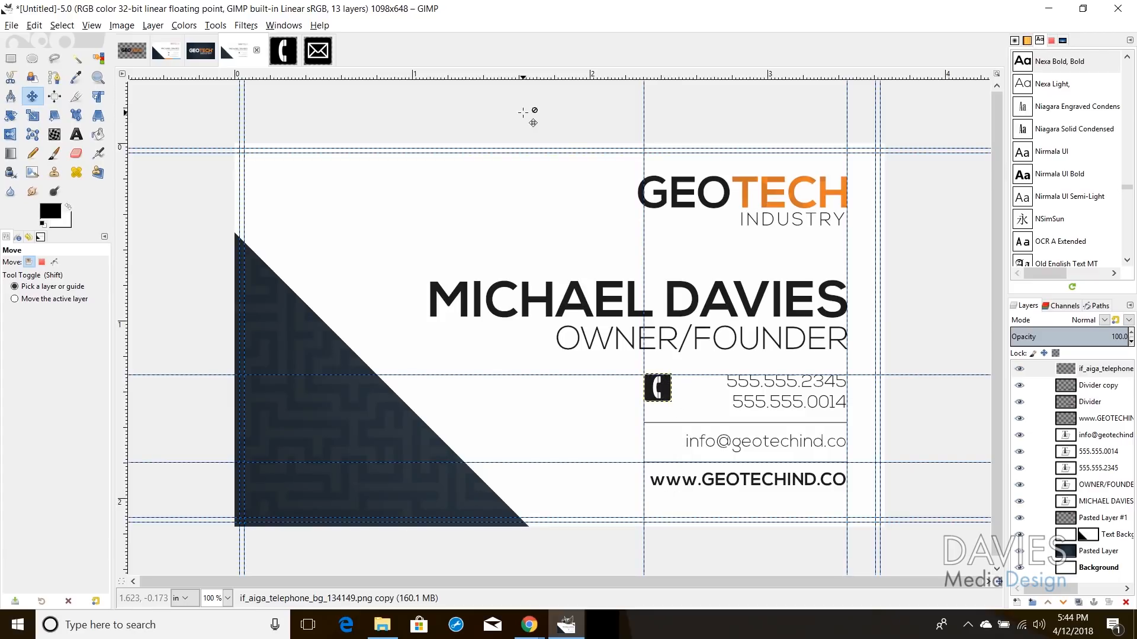
Step: Copy the mail icon layer from its image
left_click(318, 52)
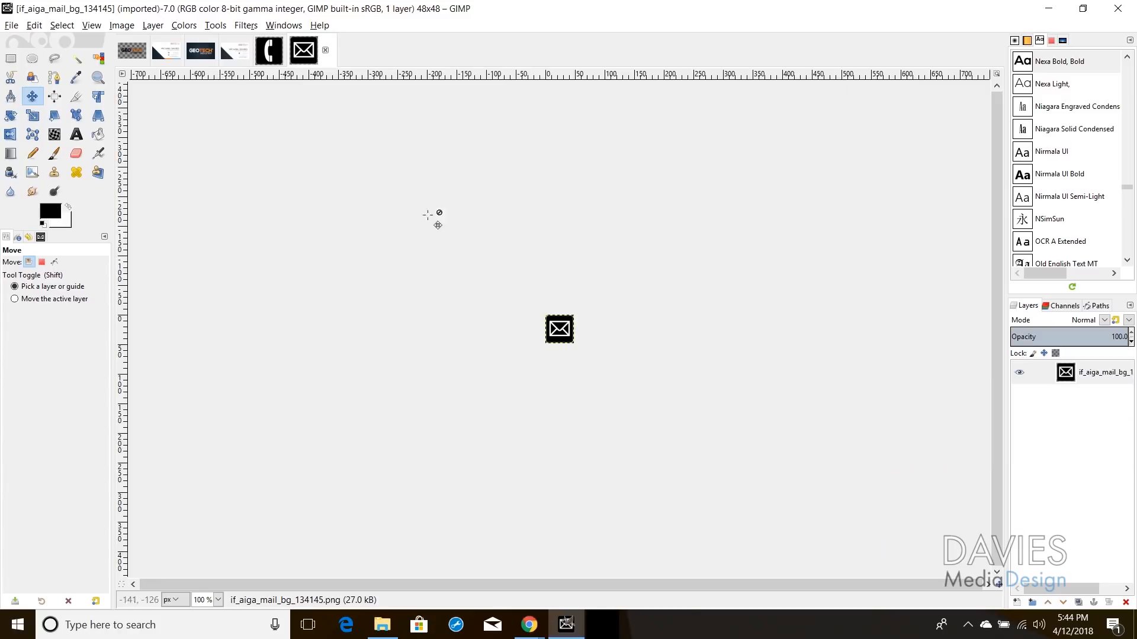
left_click(34, 25)
left_click(60, 116)
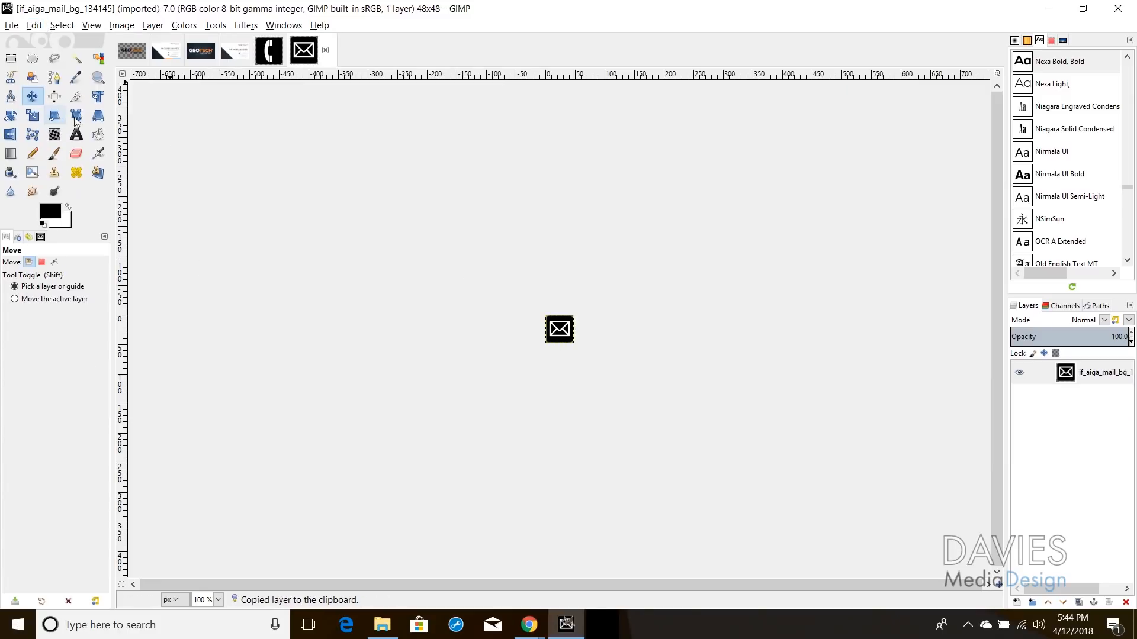
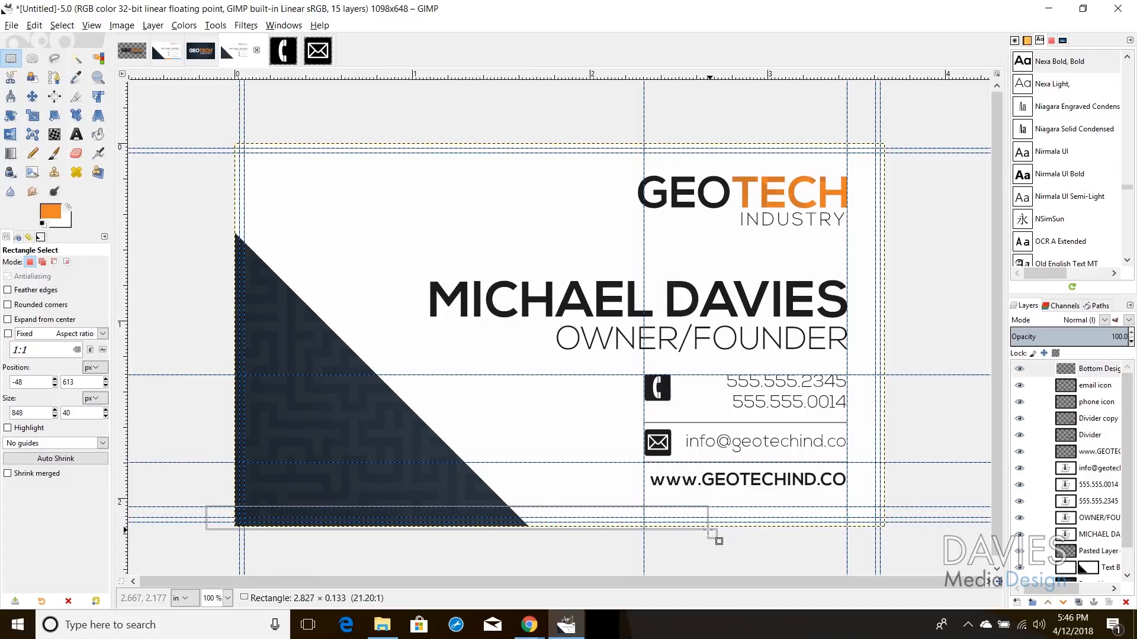
Step: Select a thin strip along the card's bottom and set the Bucket Fill colour to orange f08629
left_click_drag(719, 542, 717, 541)
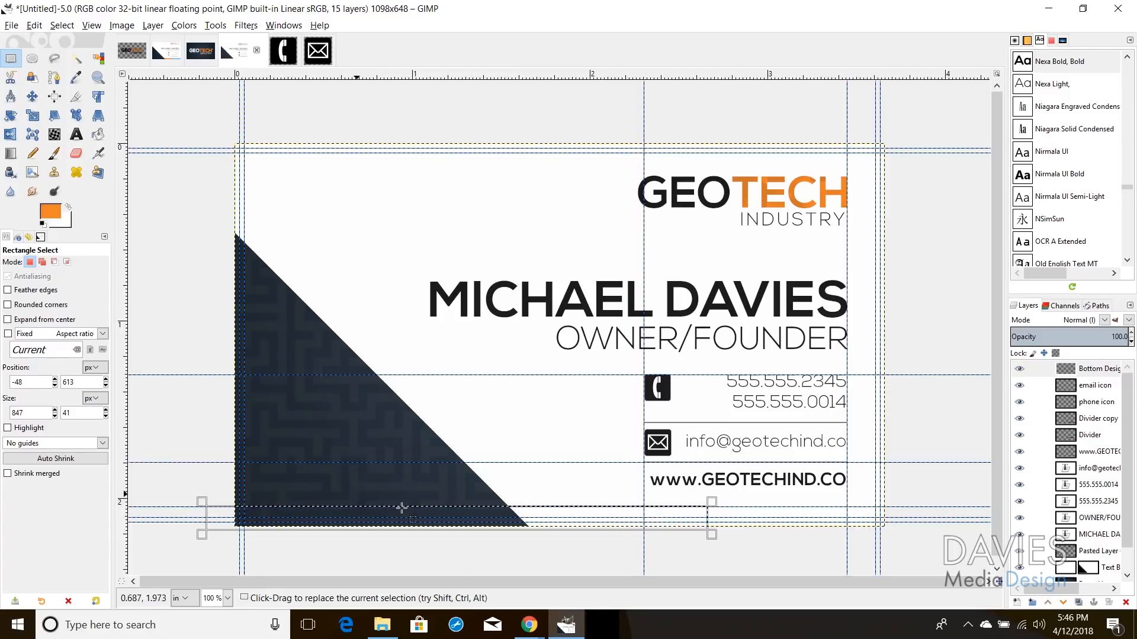
left_click(98, 134)
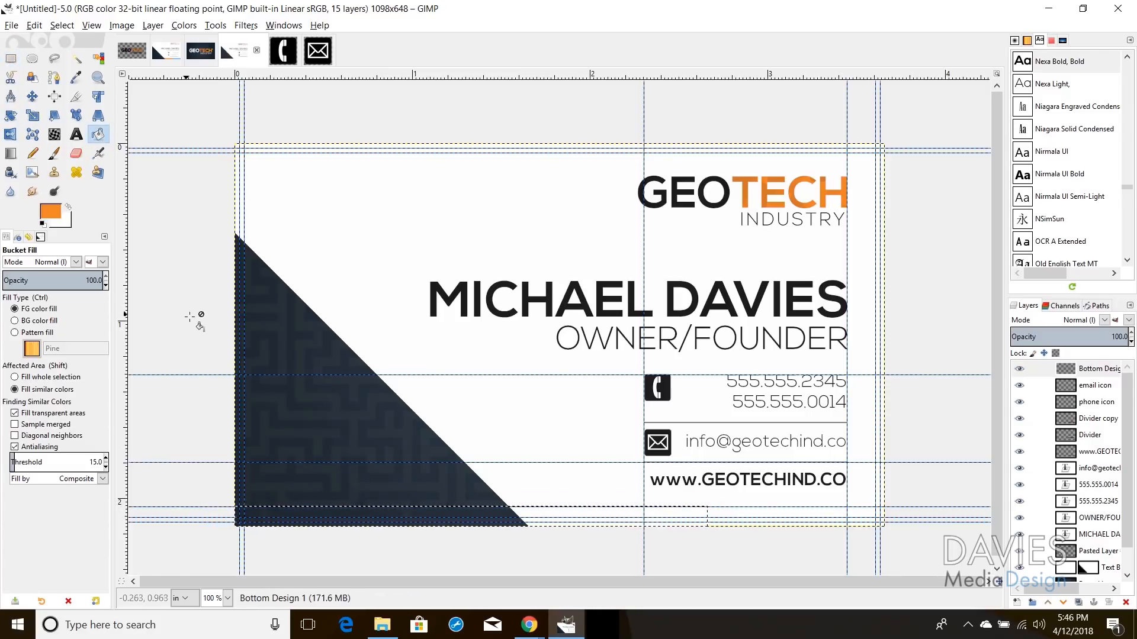
left_click(50, 212)
double_click(196, 265)
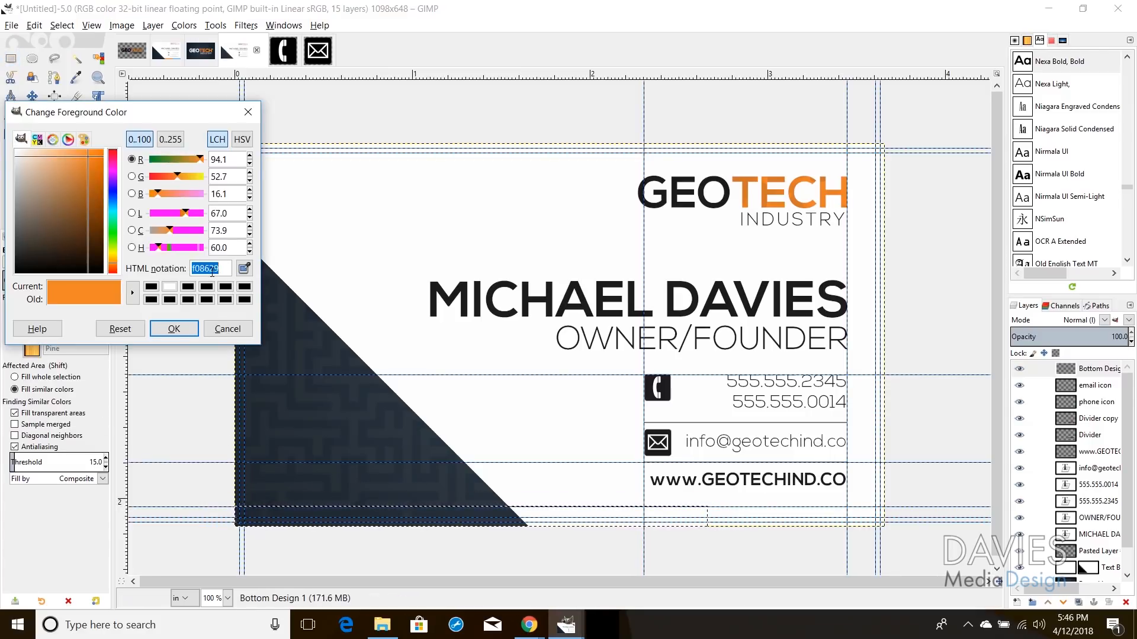
left_click(212, 273)
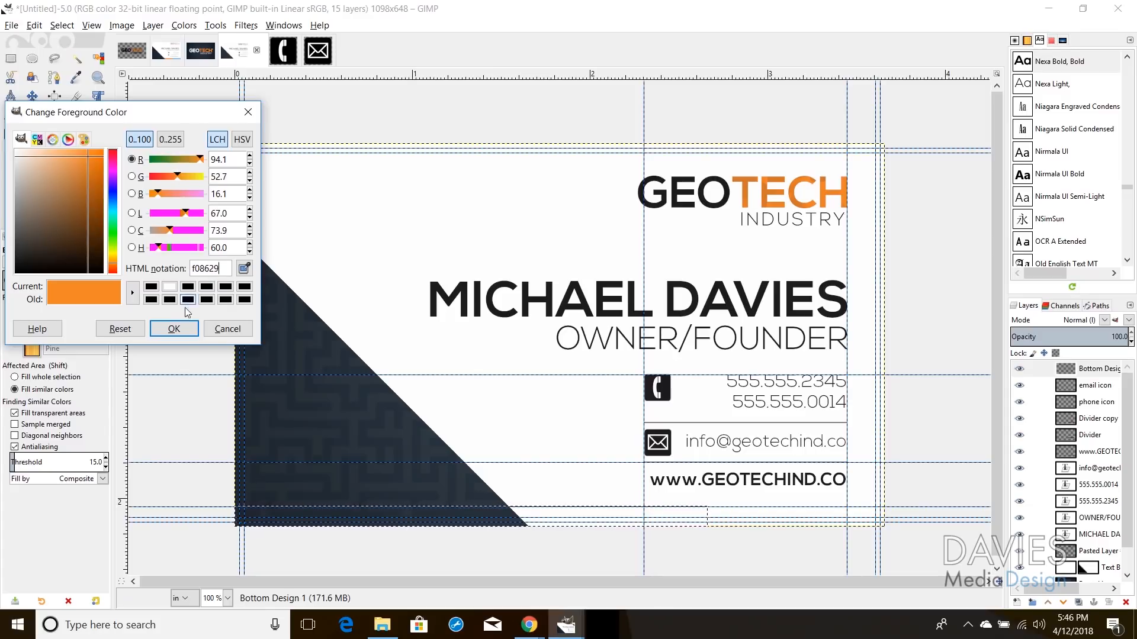
left_click(177, 328)
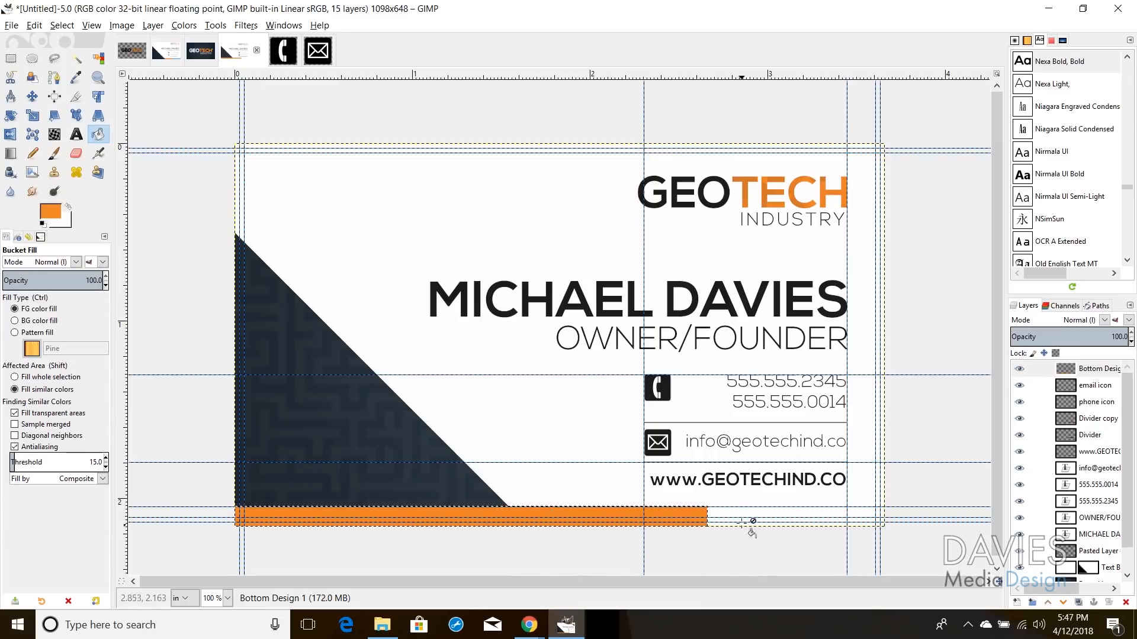
Step: Create a new layer named Bottom Design 2
left_click(1017, 603)
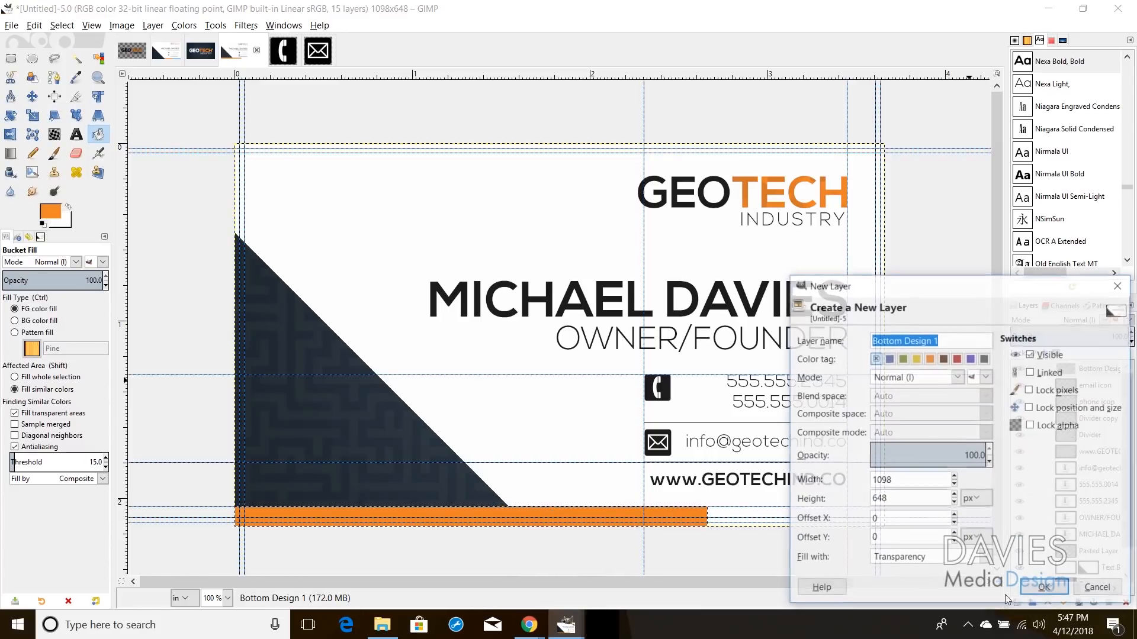
left_click(944, 339)
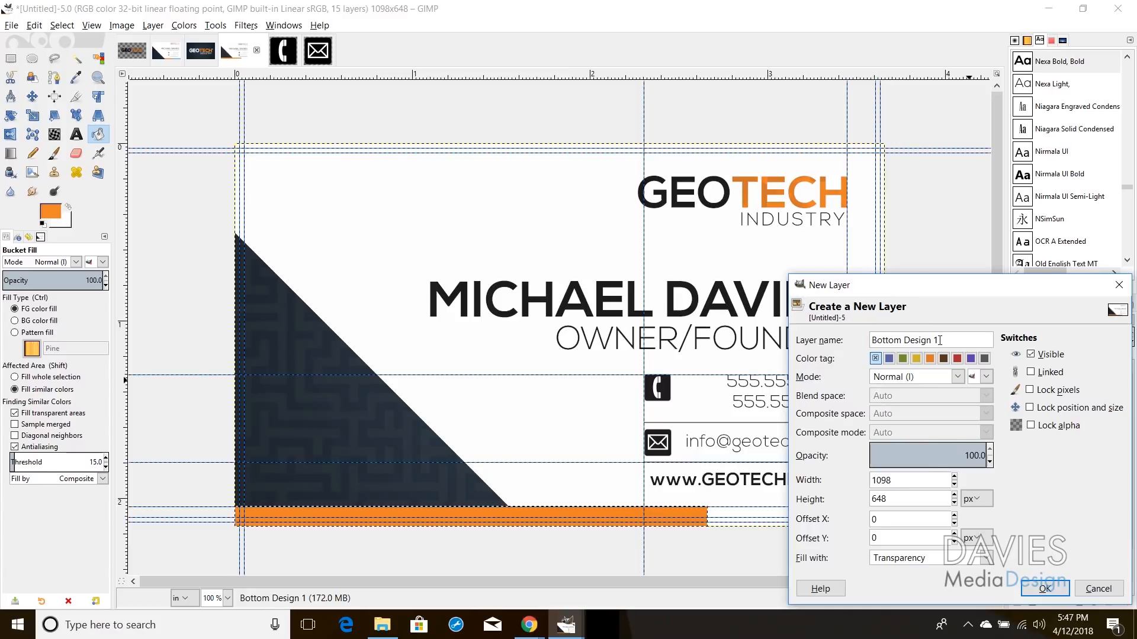
type("2")
left_click(1045, 588)
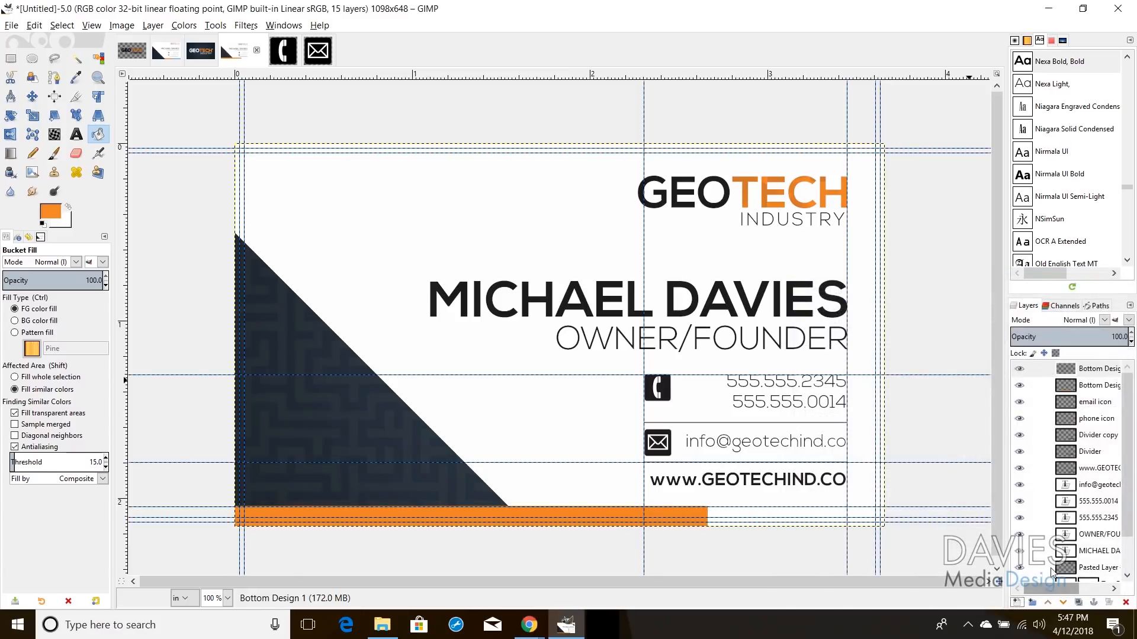
Step: Sample light blue 60aeeb from the GEOTECH logo's maze Background as the foreground colour
left_click(201, 50)
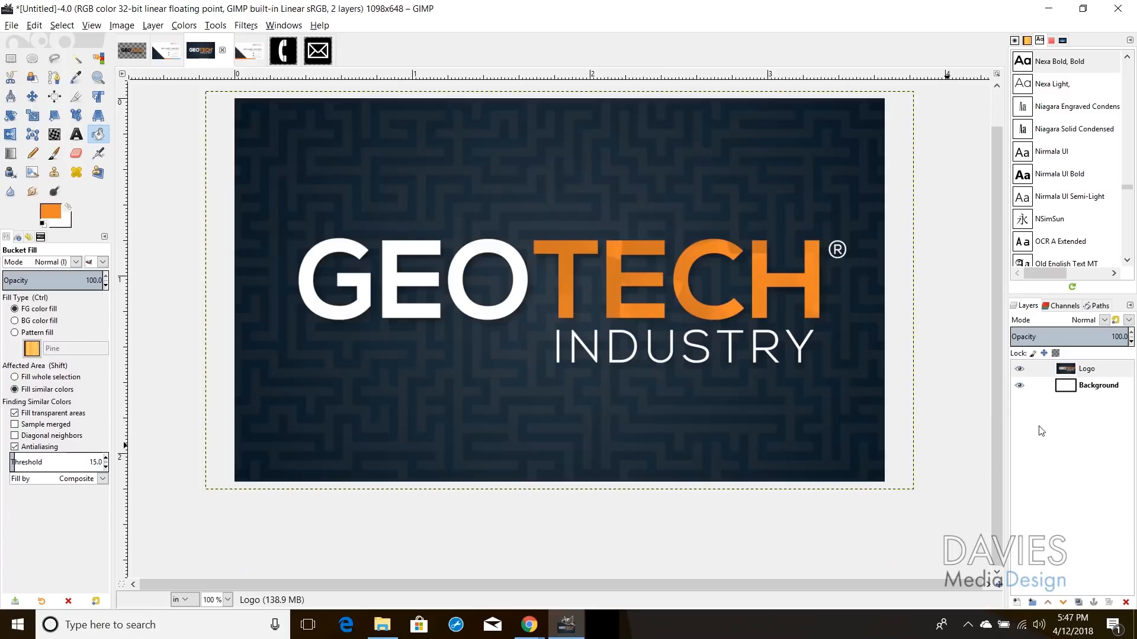
left_click(142, 46)
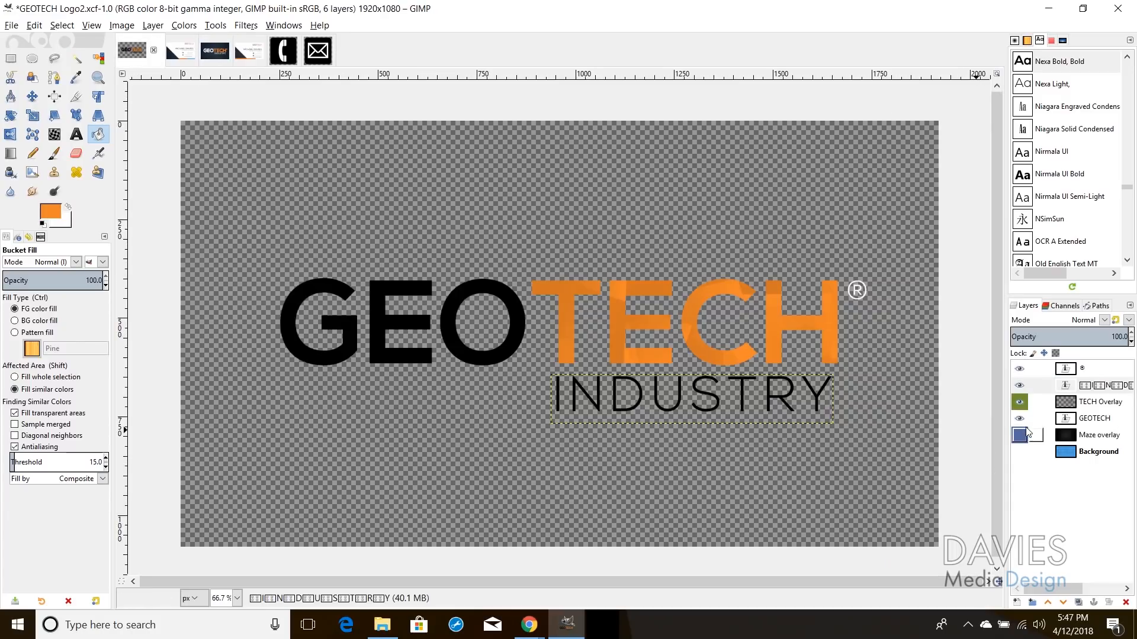
left_click(1024, 453)
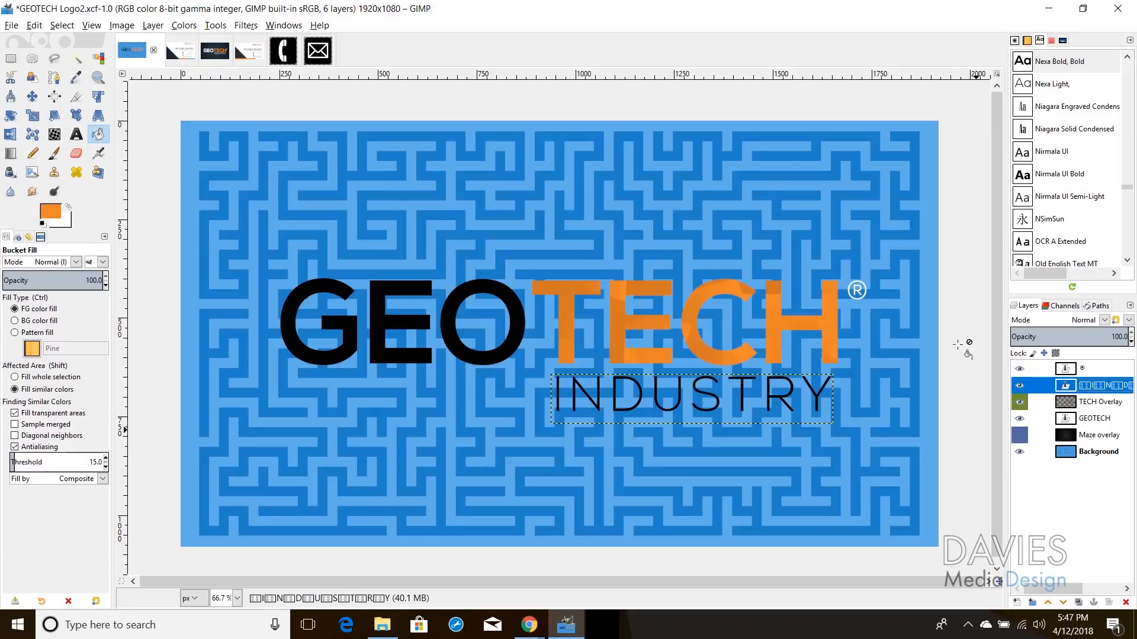
left_click(76, 77)
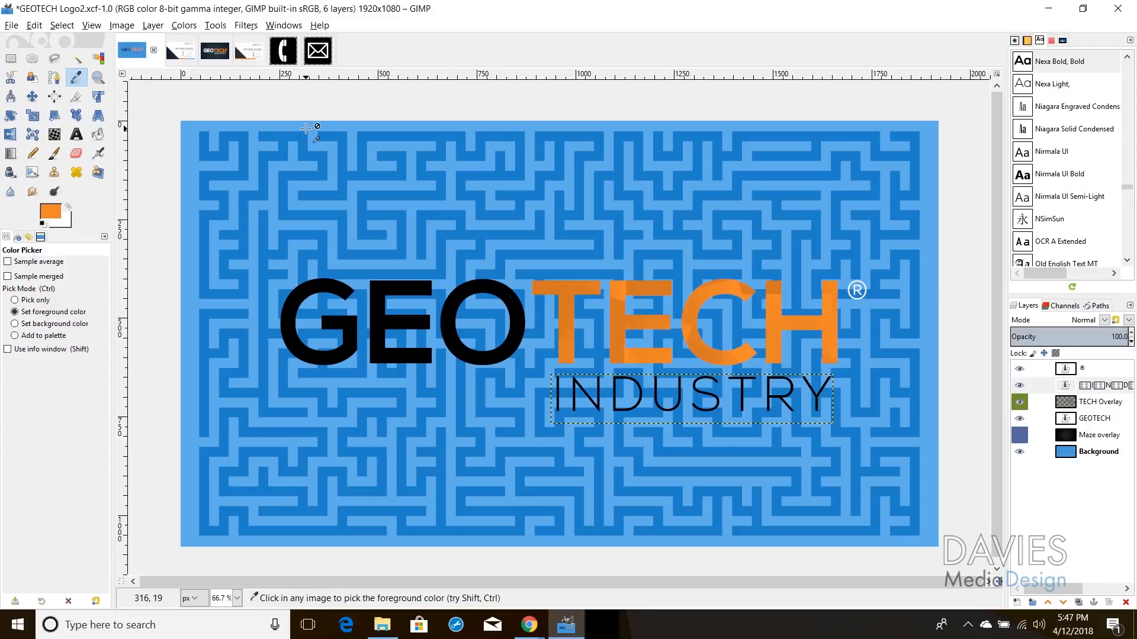
left_click(1065, 451)
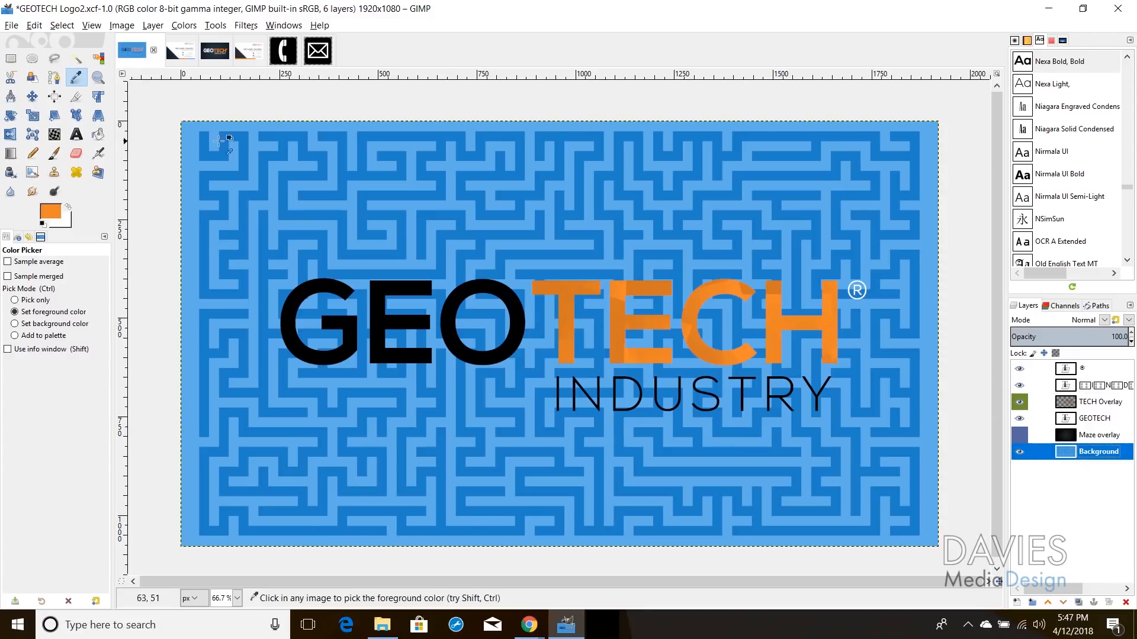
left_click(252, 151)
left_click(59, 212)
double_click(214, 270)
left_click(248, 112)
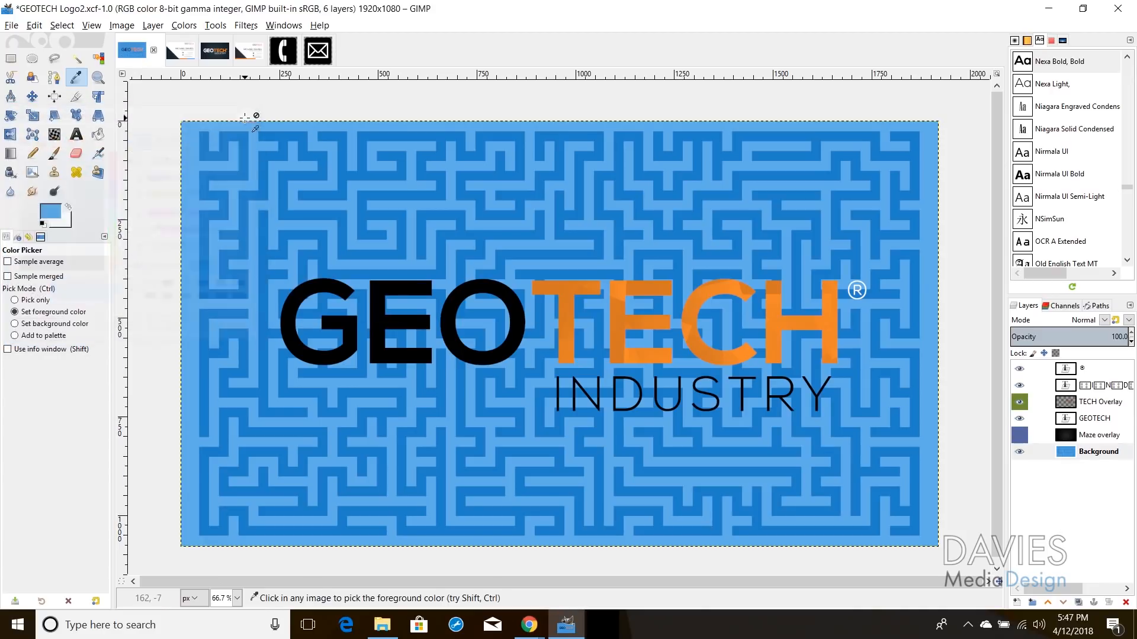
left_click(251, 52)
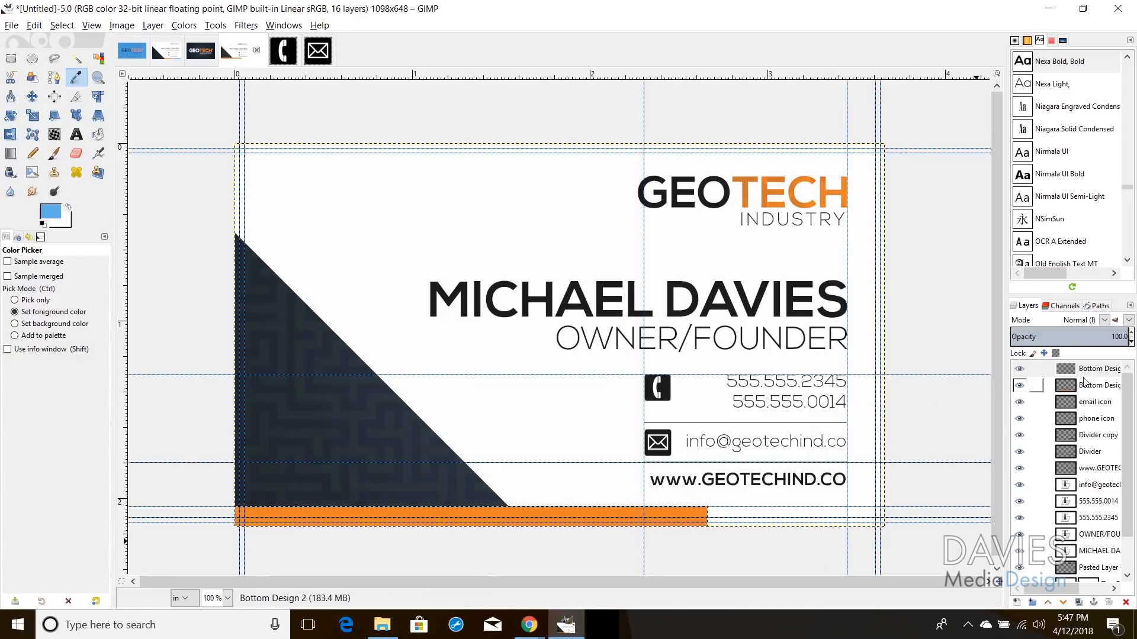
Step: Select a full-width strip along the card's bottom and fill it light blue on Bottom Design 2
left_click(1079, 367)
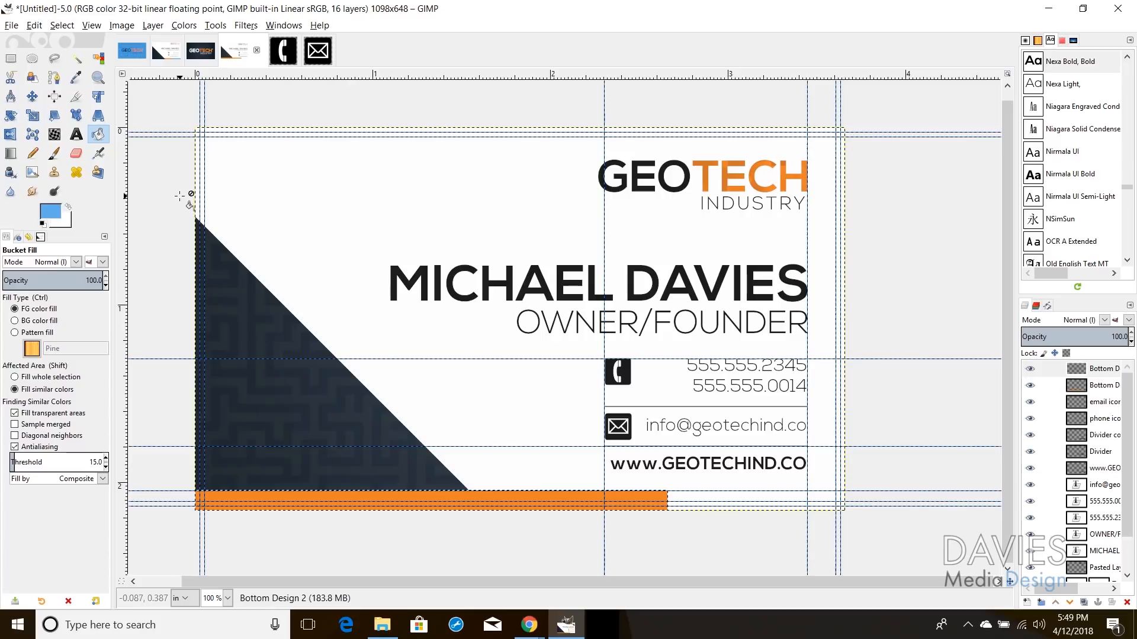
key("z")
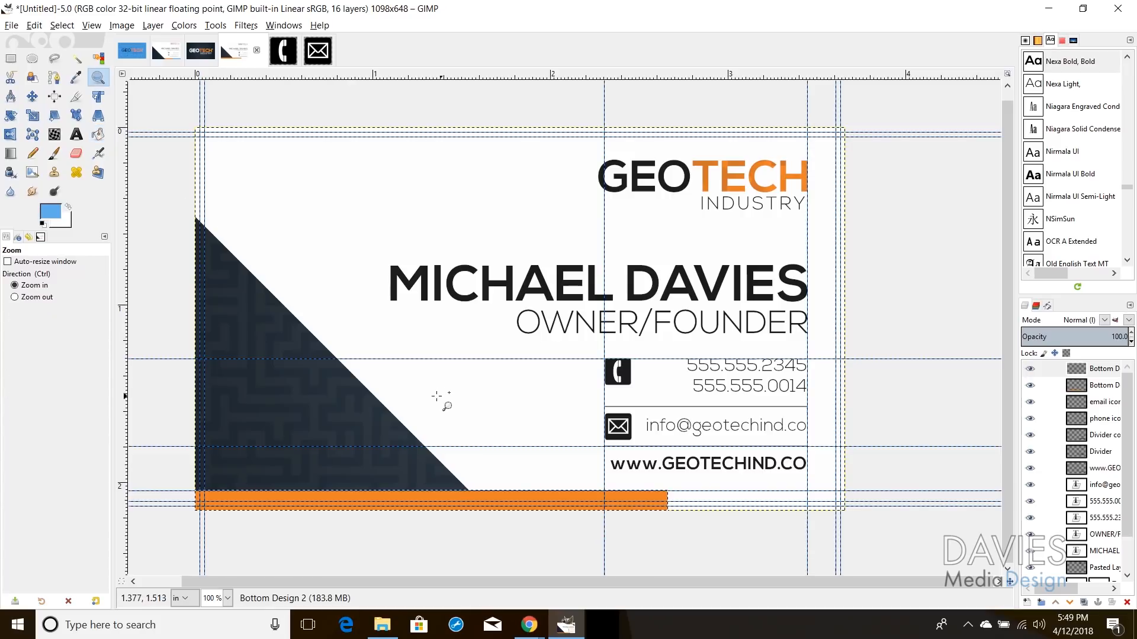
left_click_drag(590, 459, 891, 541)
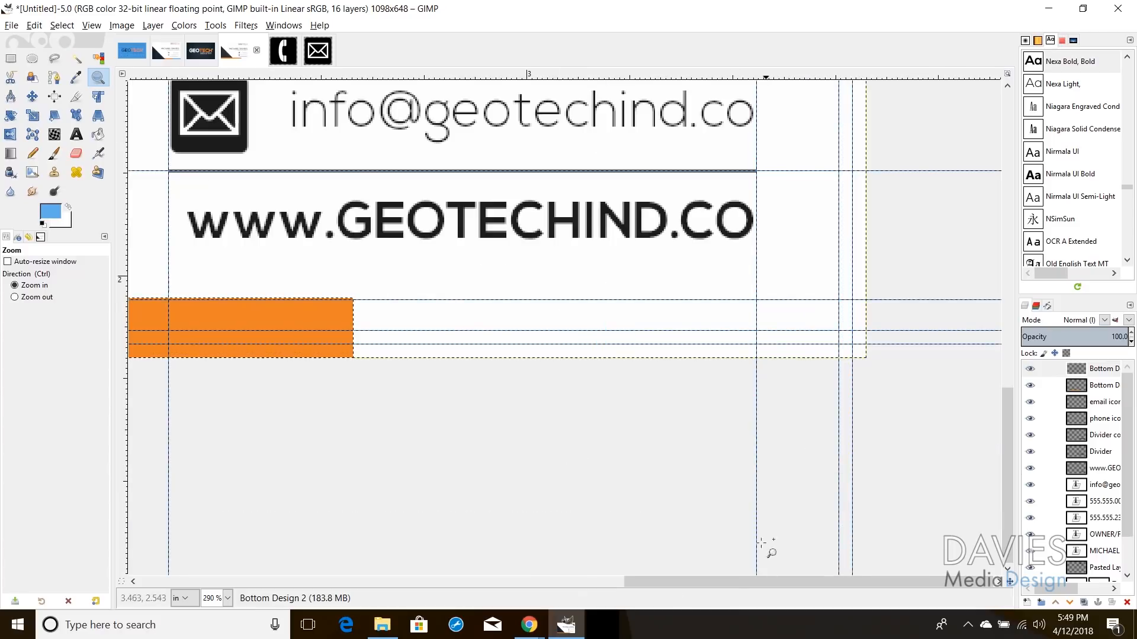
left_click(10, 59)
left_click(259, 306)
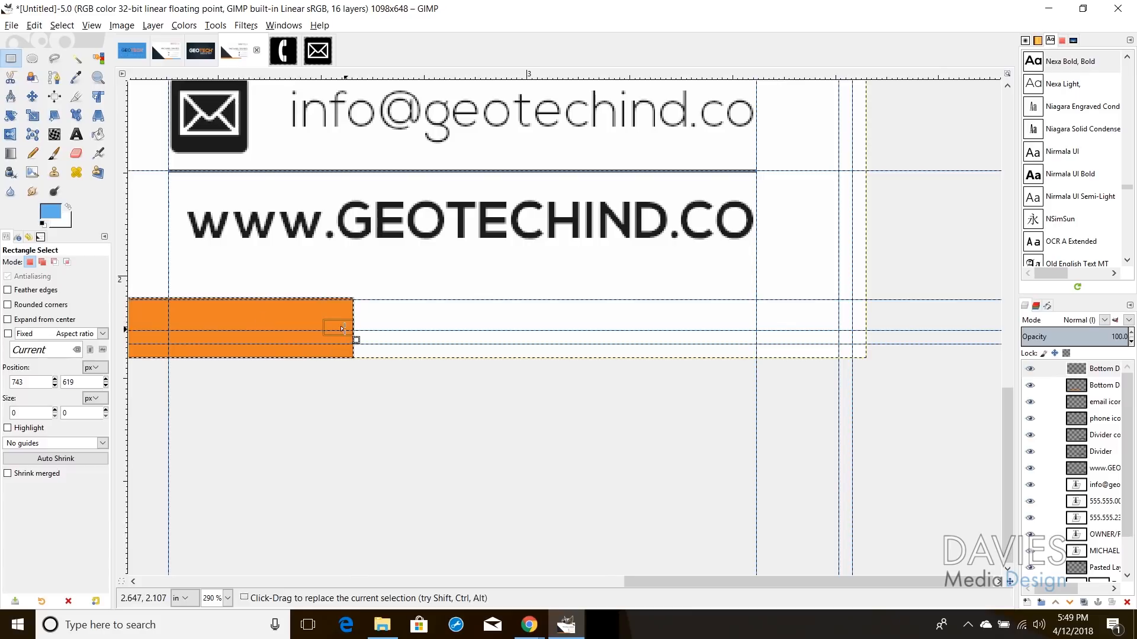
left_click_drag(343, 327, 885, 302)
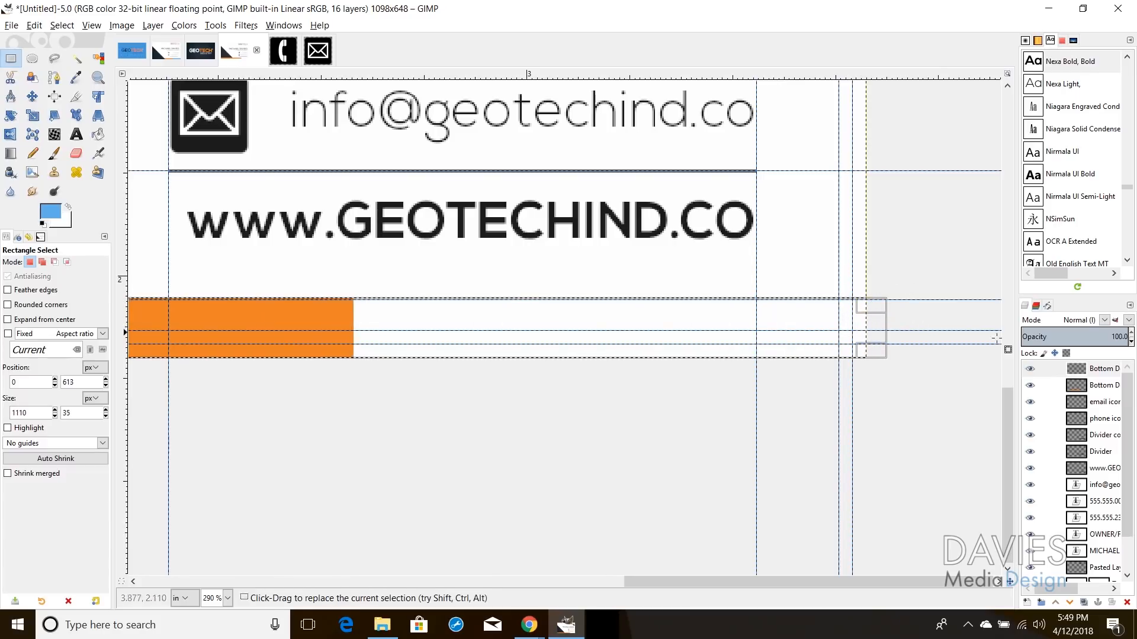
left_click(1066, 369)
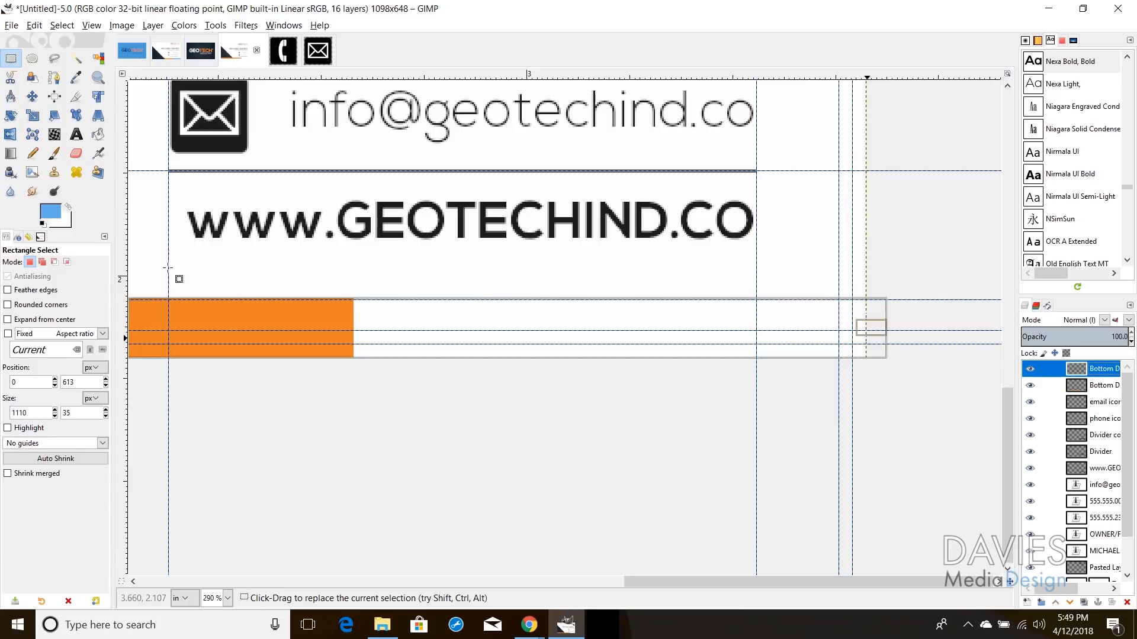
left_click(100, 136)
left_click(482, 317)
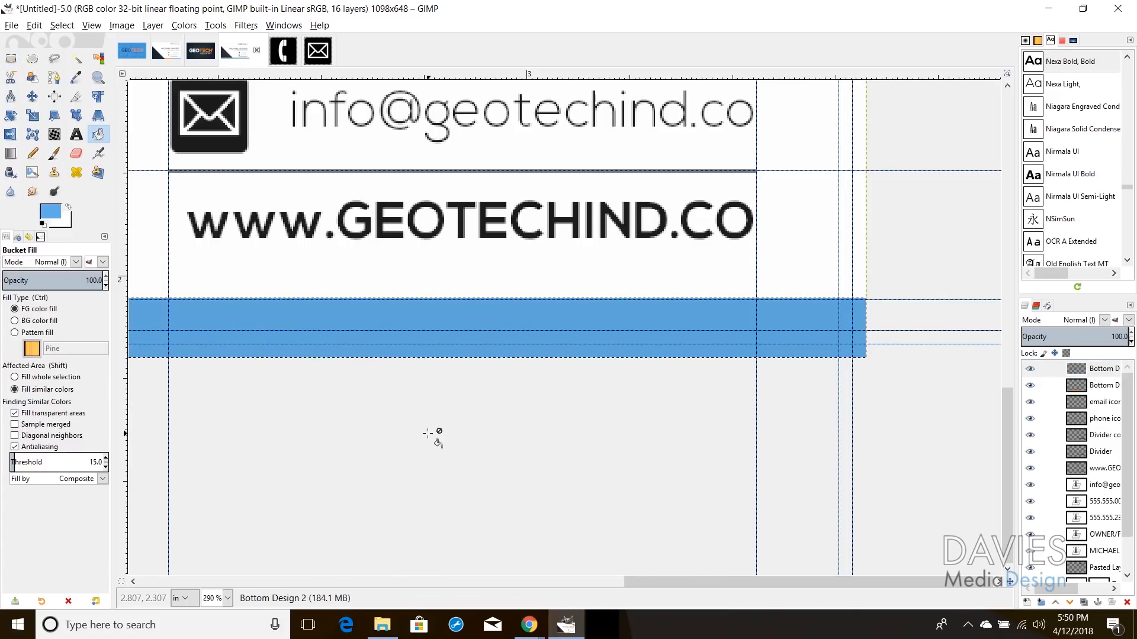
Step: Clear the selection, widen the Layers panel to show full layer names, and zoom out
left_click(62, 25)
left_click(77, 55)
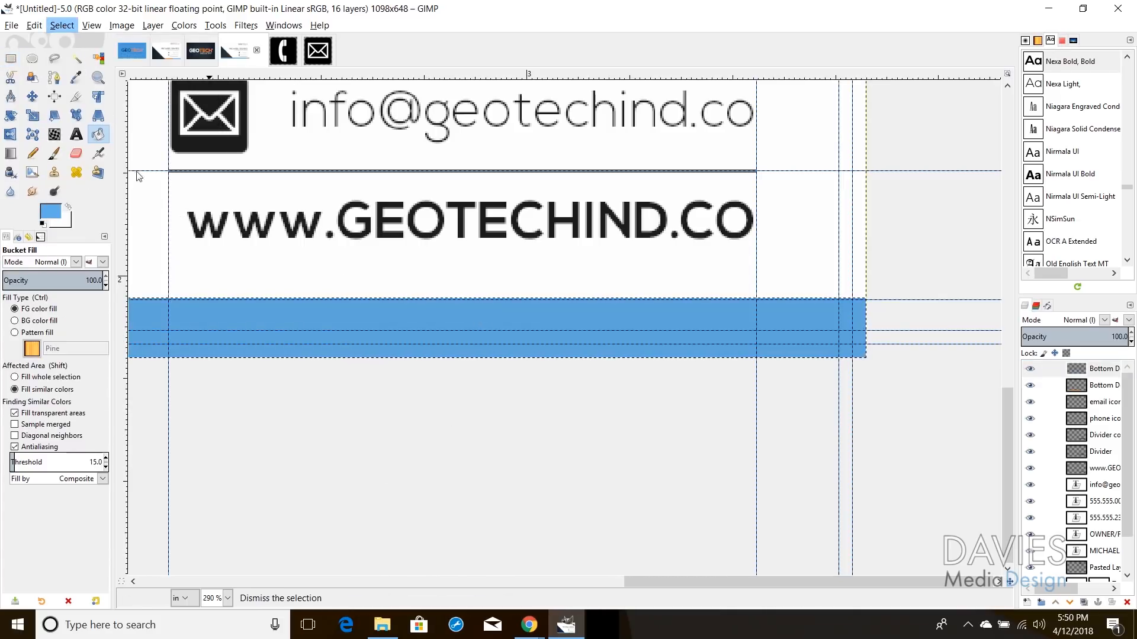
left_click(1078, 370)
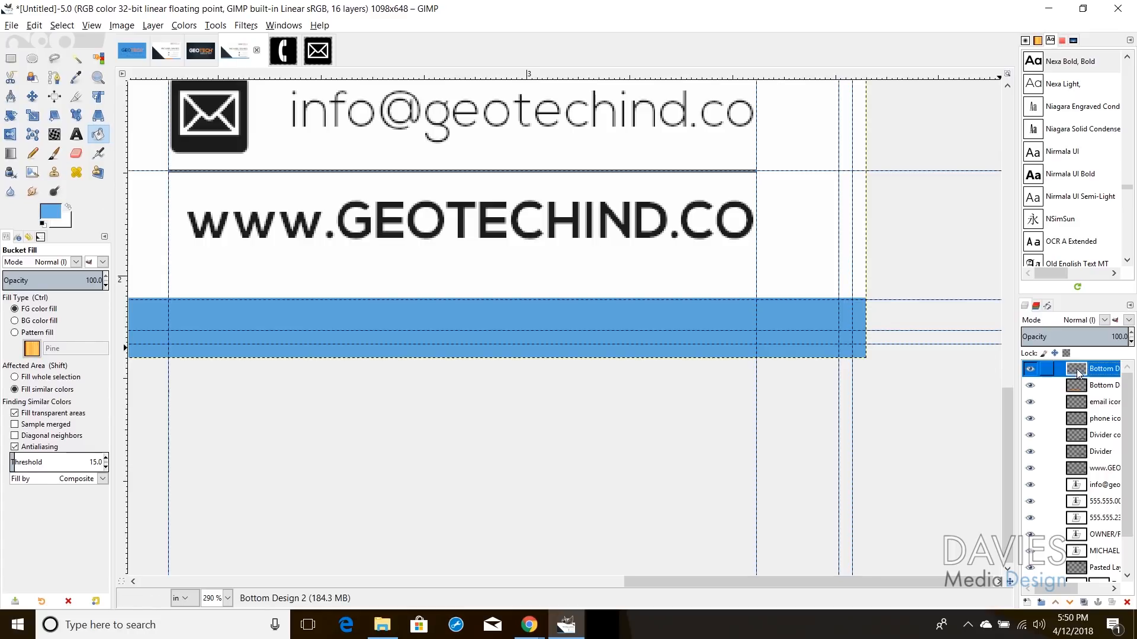
left_click(1073, 385)
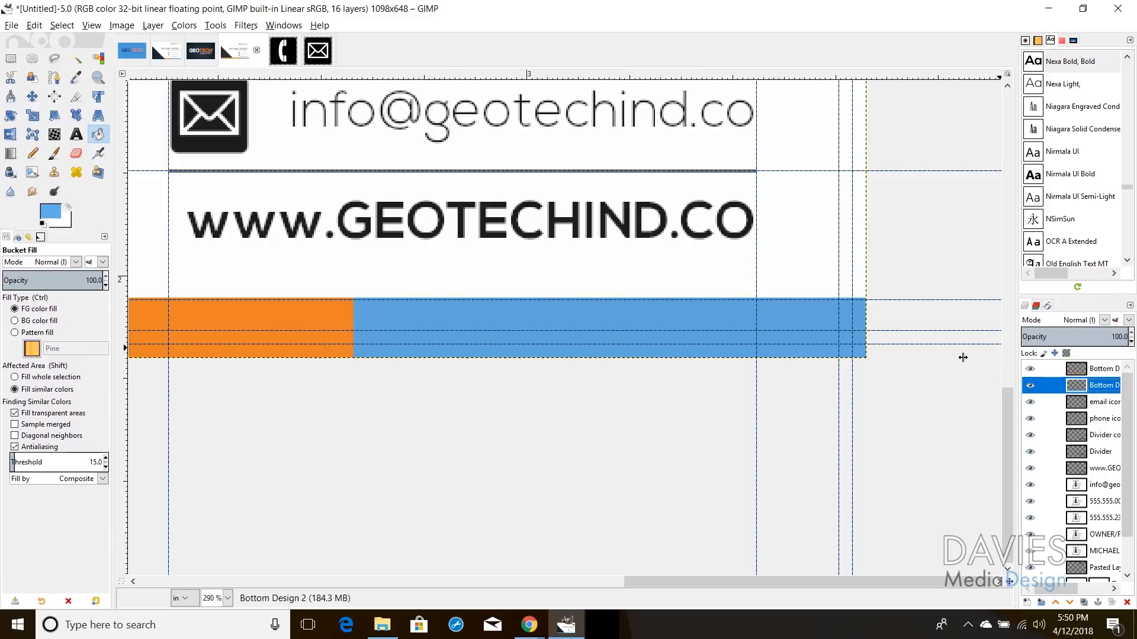
left_click_drag(937, 359, 947, 364)
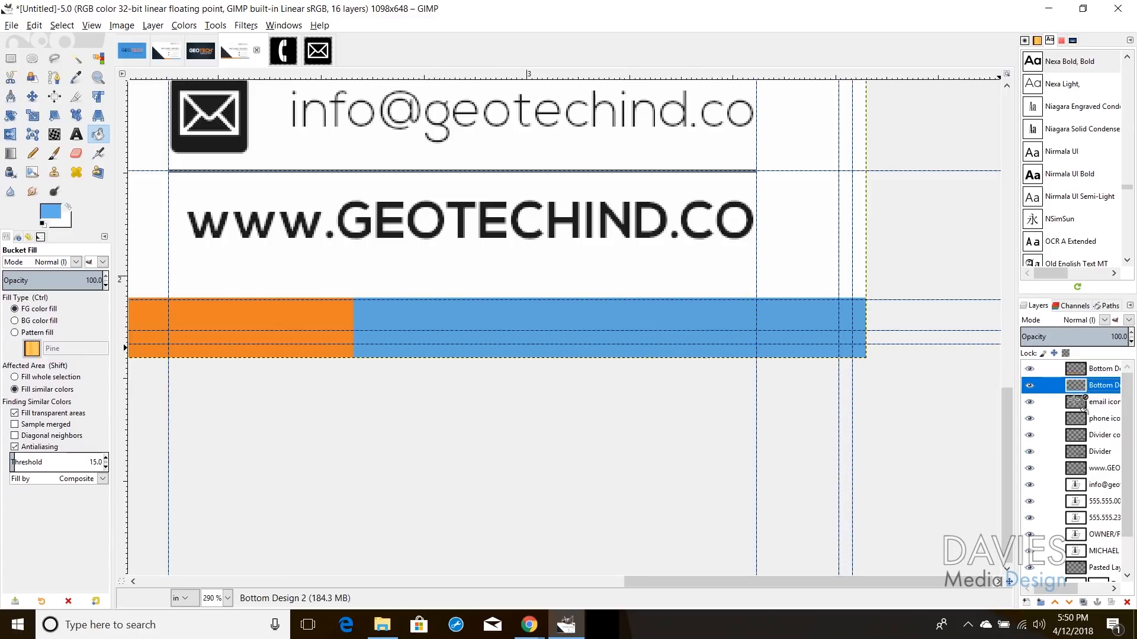
left_click_drag(1018, 402, 944, 402)
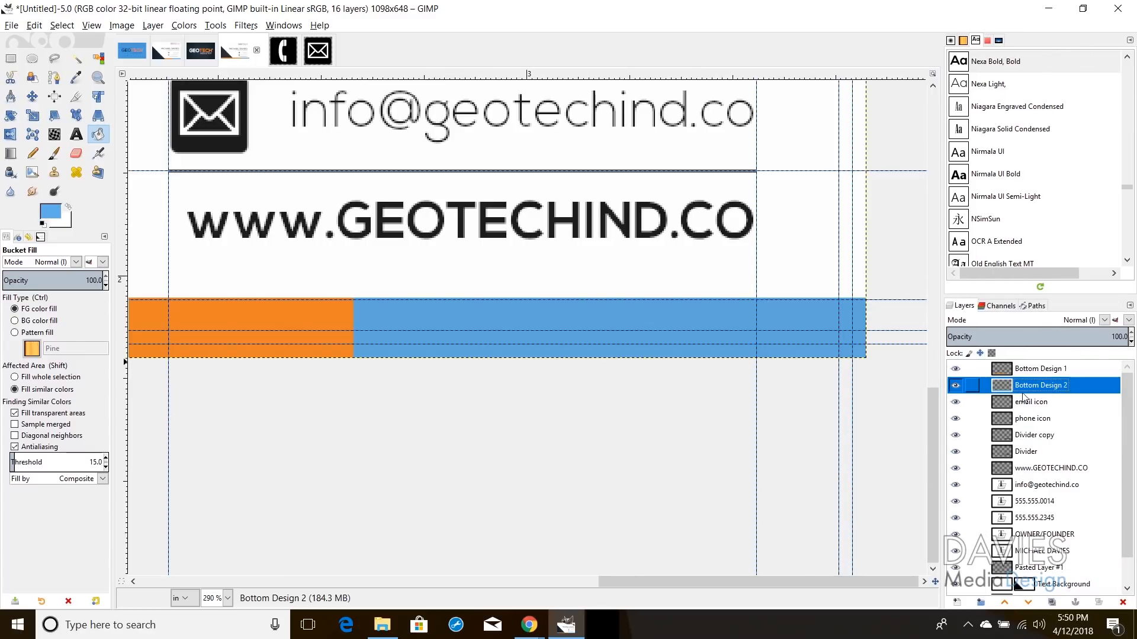
left_click(99, 77)
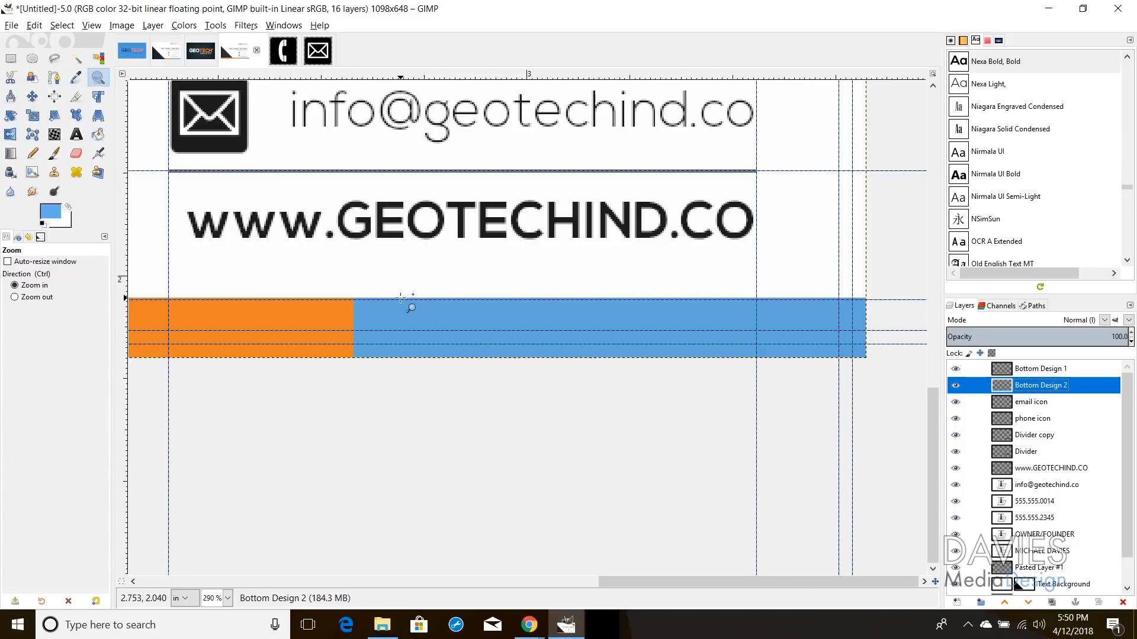
key("ctrl")
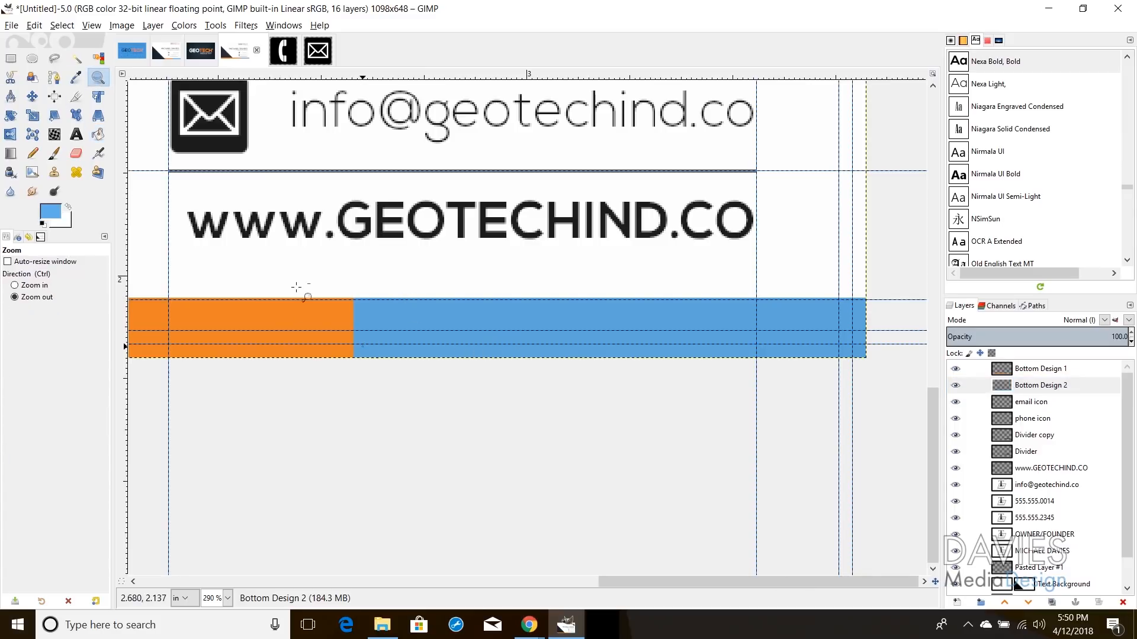
left_click(262, 239)
Step: Create a Bottom Designs layer group holding Bottom Design 1 above Bottom Design 2
left_click(248, 213)
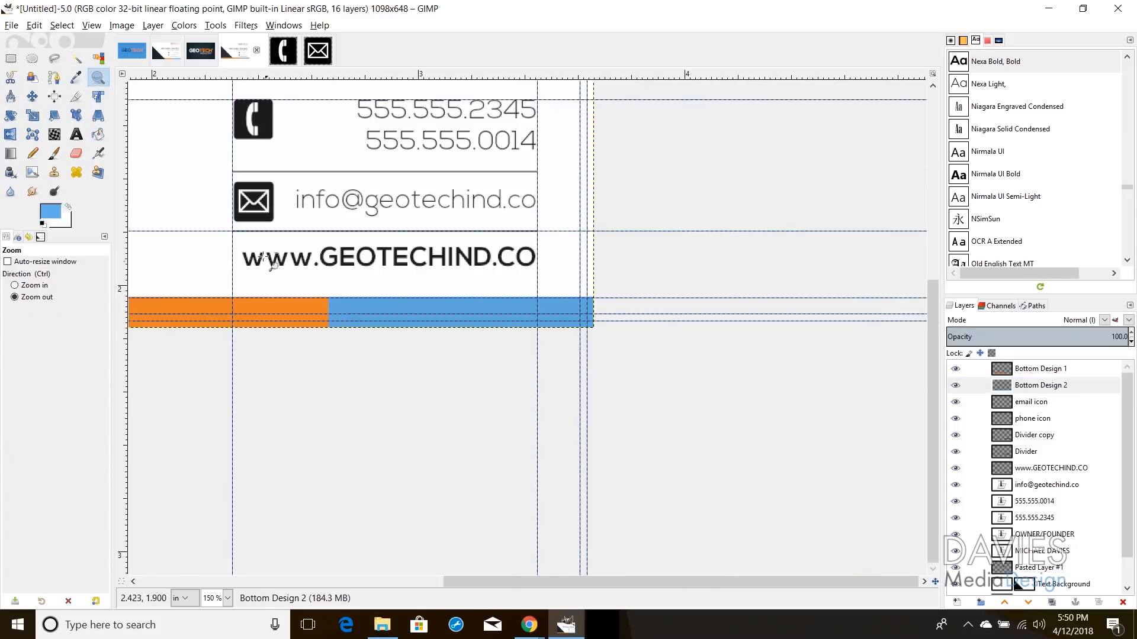
left_click(409, 480)
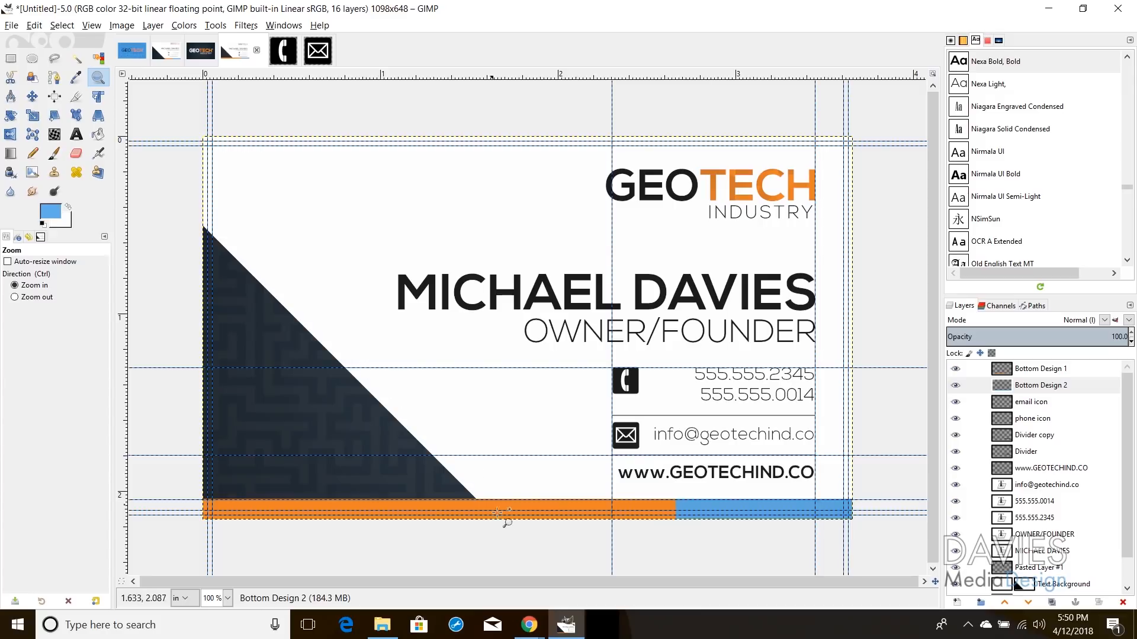
left_click(986, 368)
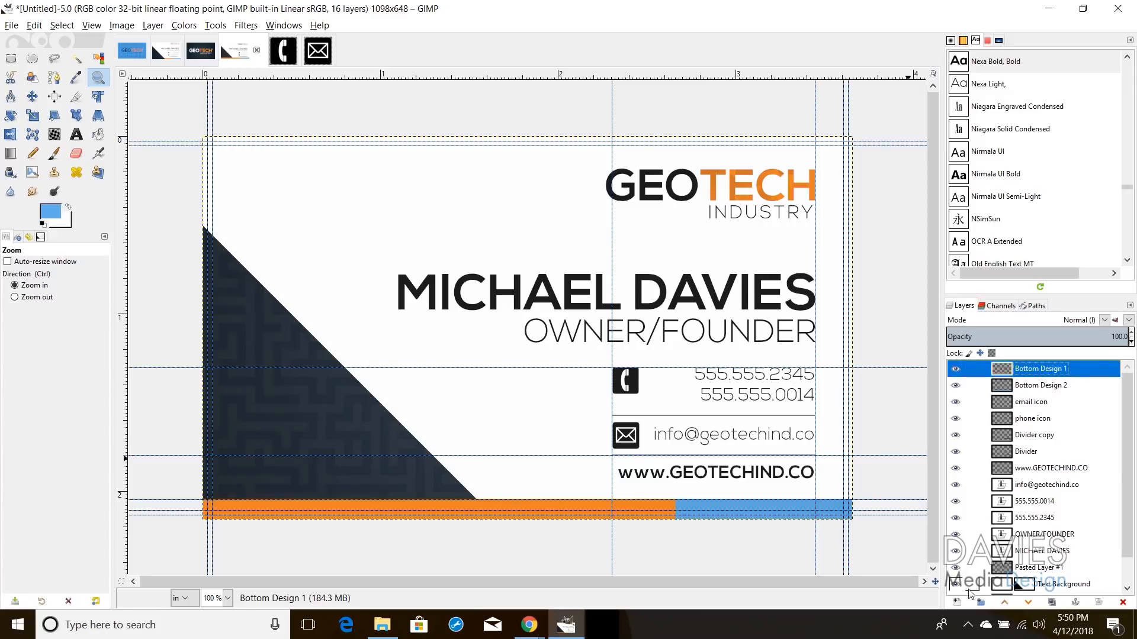
left_click(980, 602)
double_click(1044, 368)
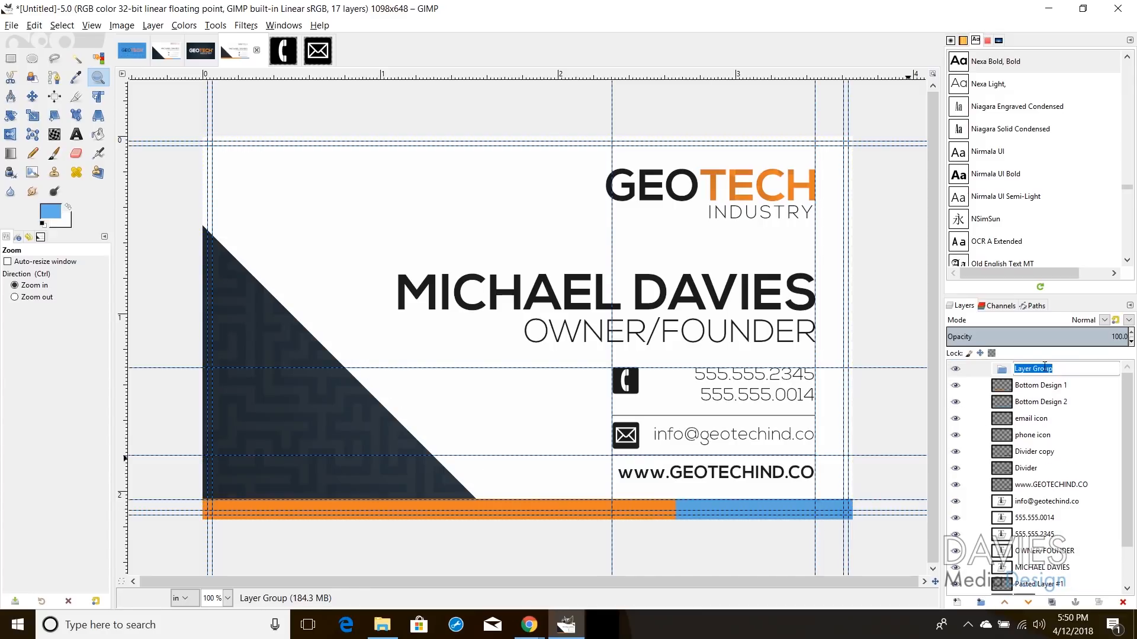
type("Bottom Designs")
key("Return")
left_click_drag(1007, 386, 1021, 408)
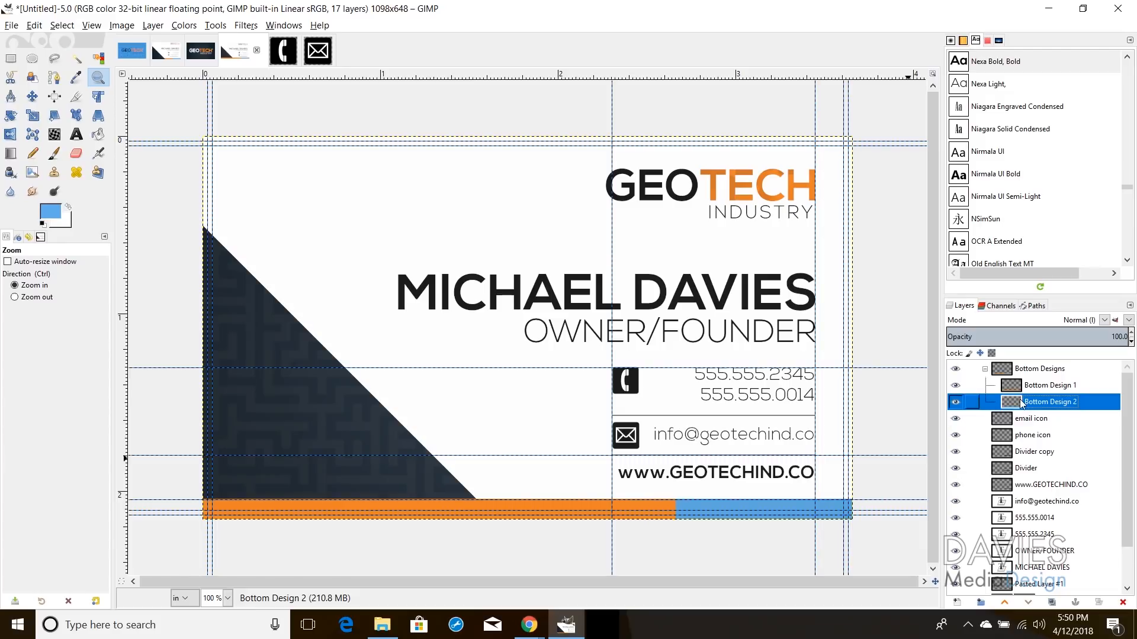
left_click(1010, 372)
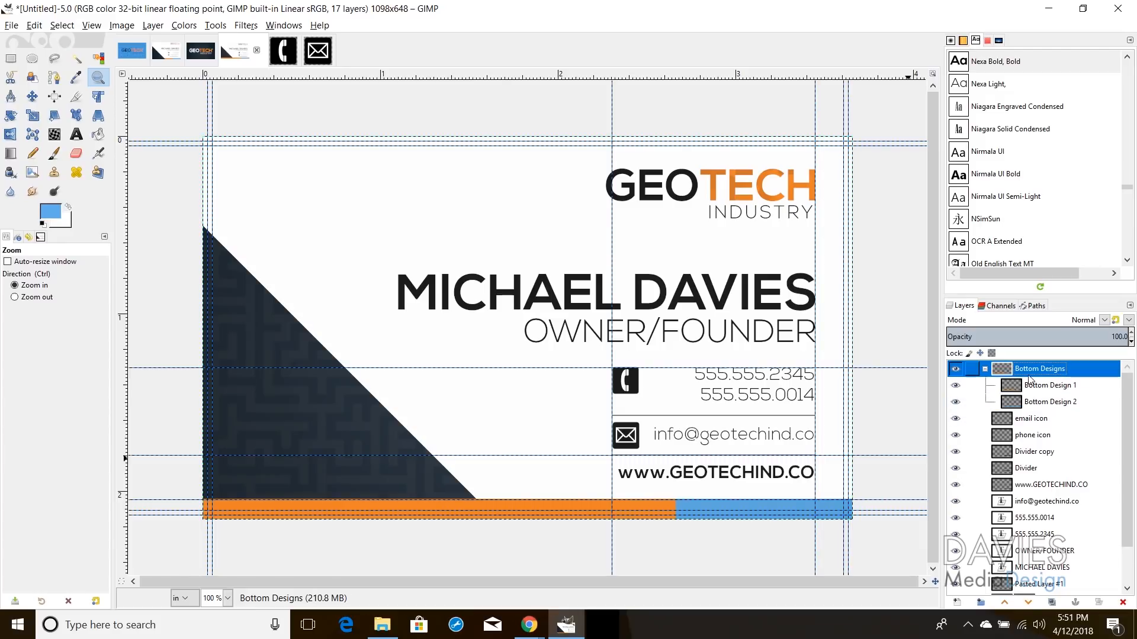
Step: Add a white, fully opaque layer mask to the Bottom Designs group
right_click(1008, 375)
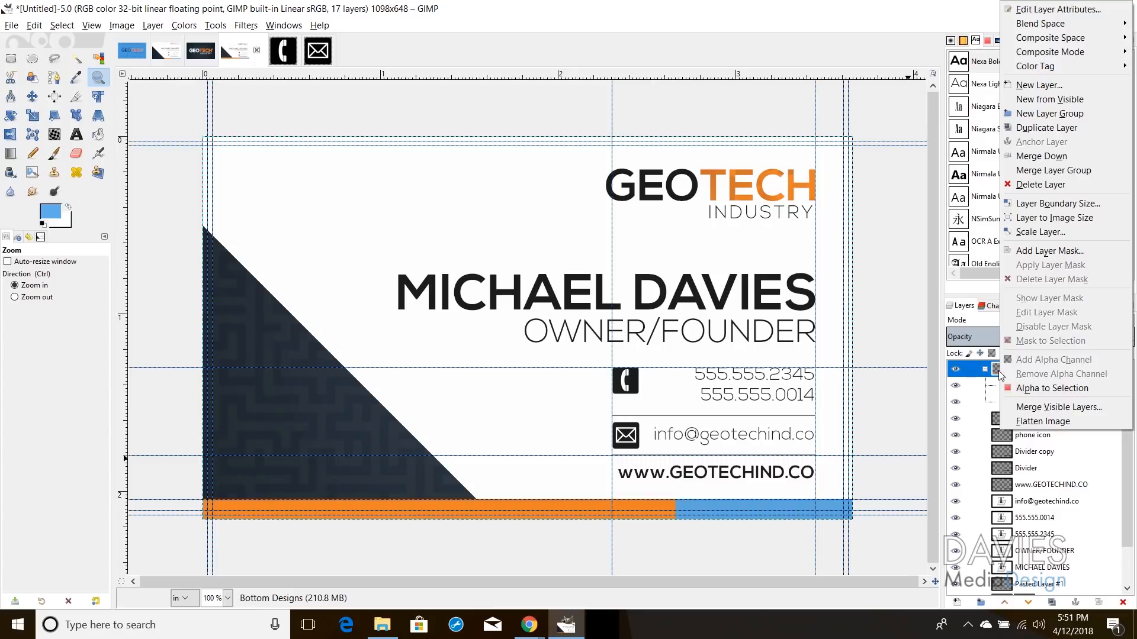
left_click(1053, 251)
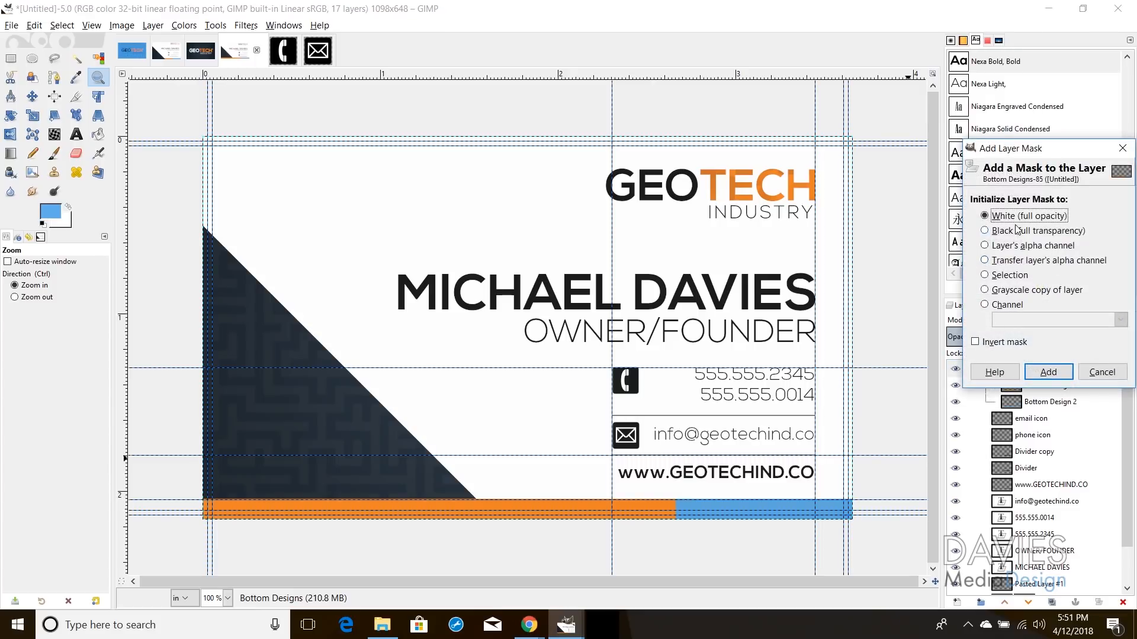
left_click(1061, 371)
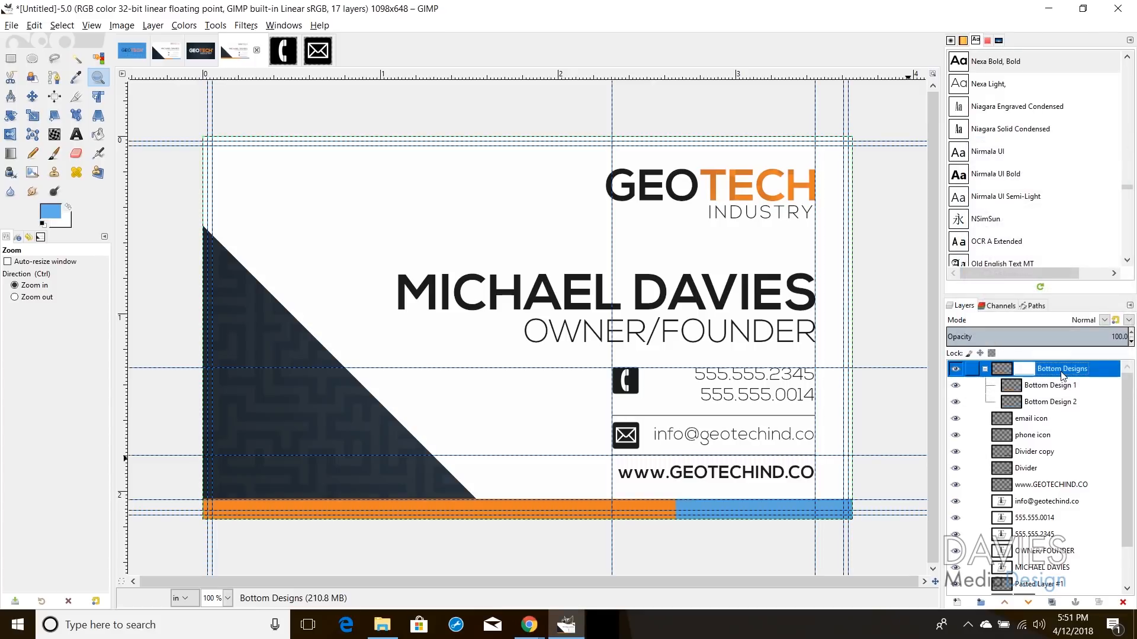
Step: Free-select a triangle along the dark triangle's slanted edge, with the group mask targeted
left_click(54, 58)
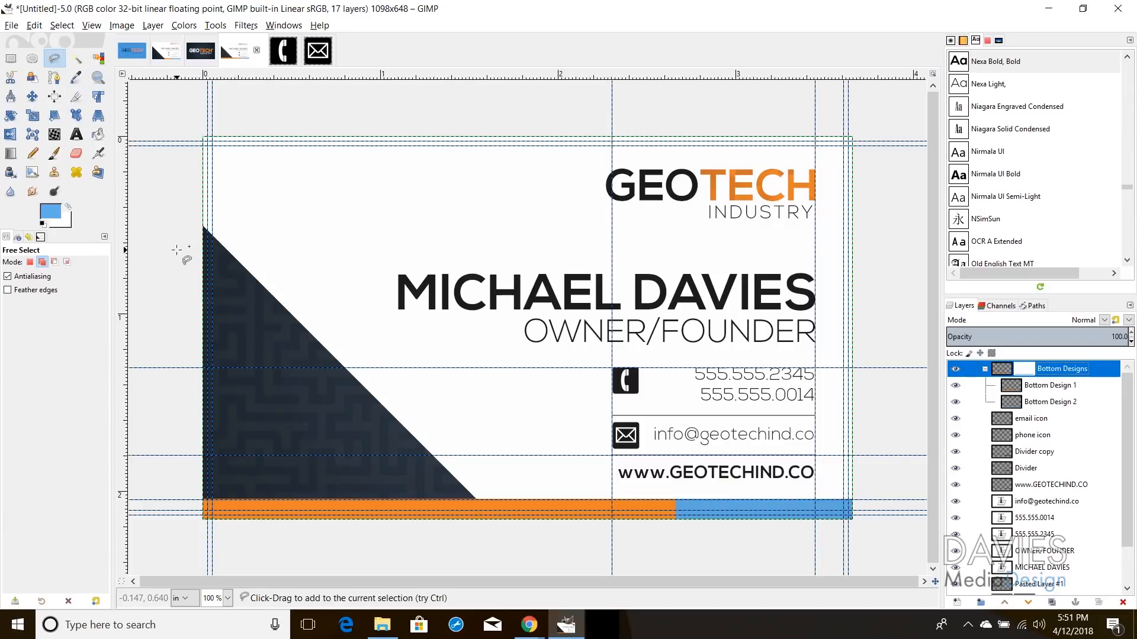
left_click(198, 222, "shift")
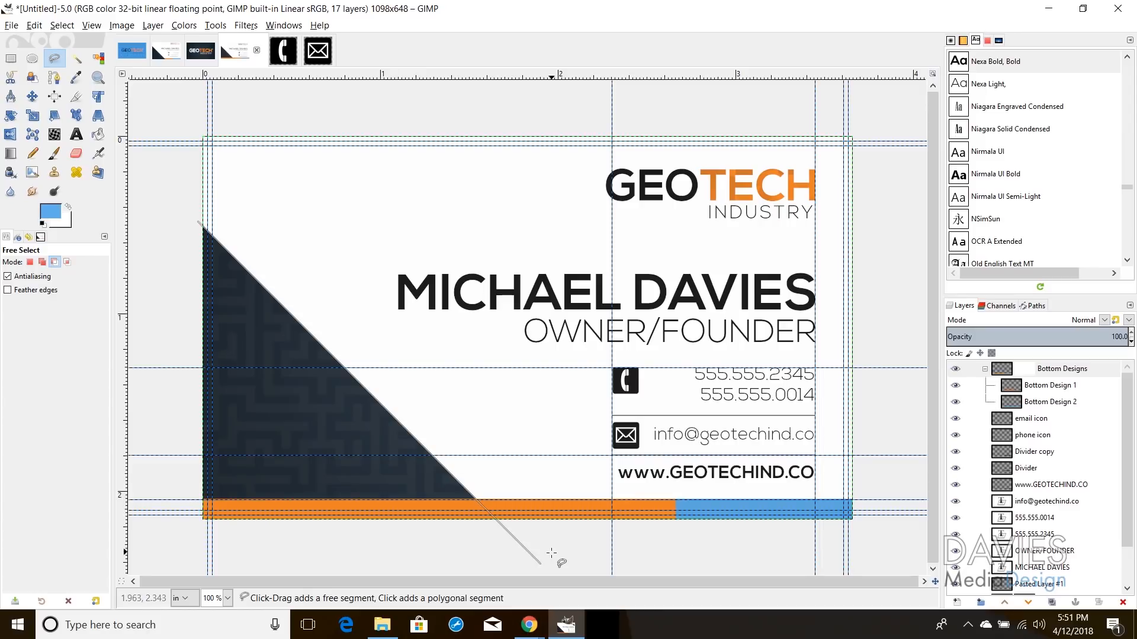
left_click(540, 564)
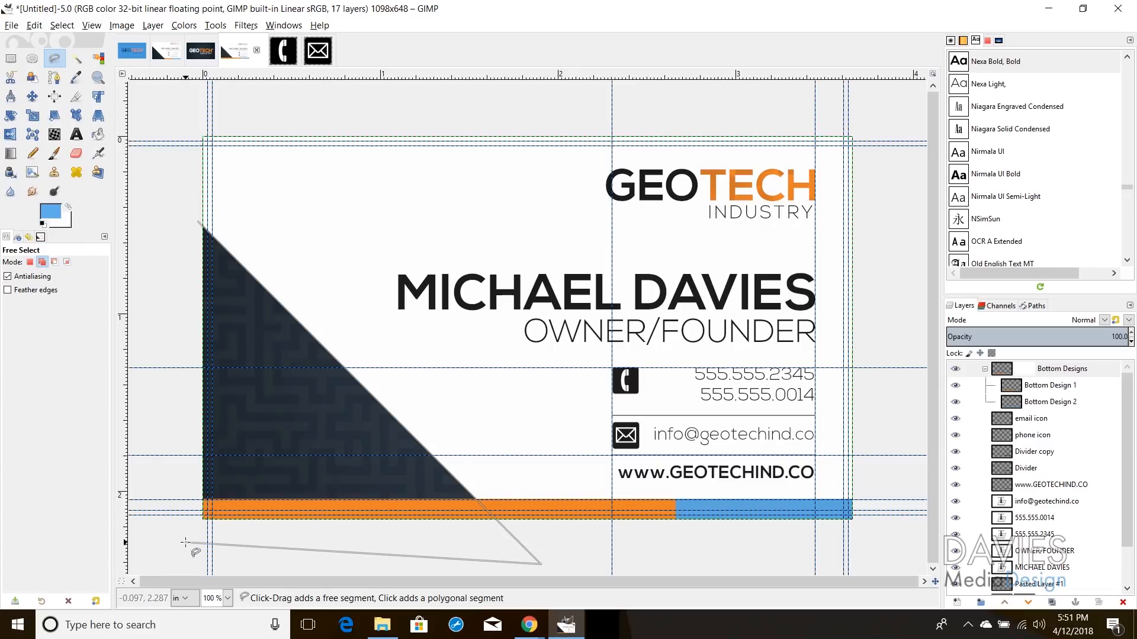
left_click(200, 226)
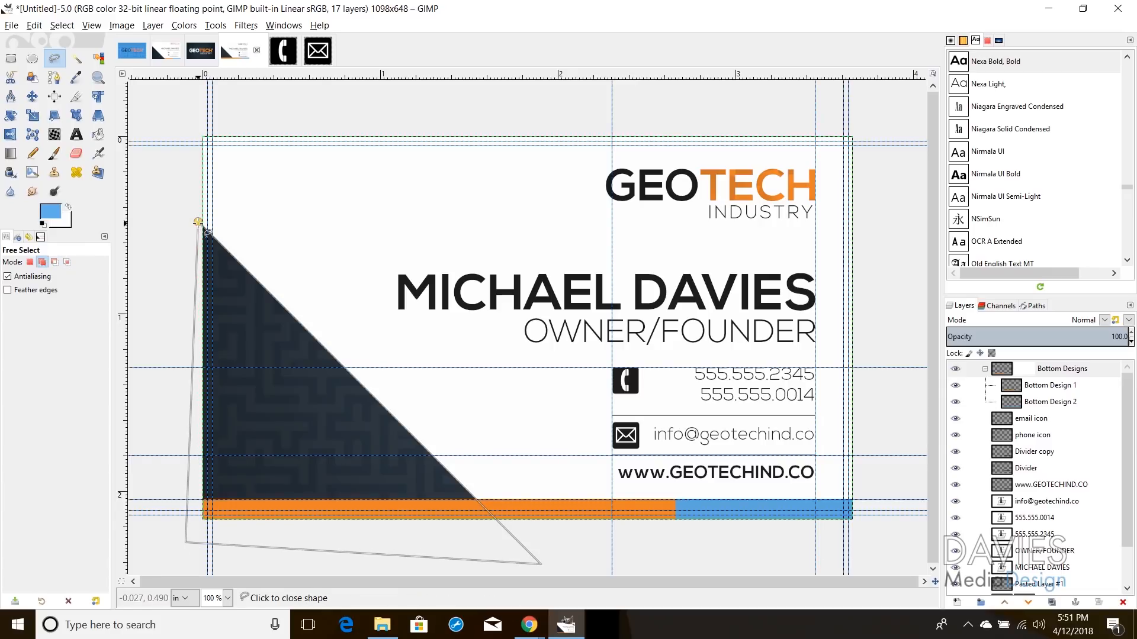
left_click(199, 222)
key("Return")
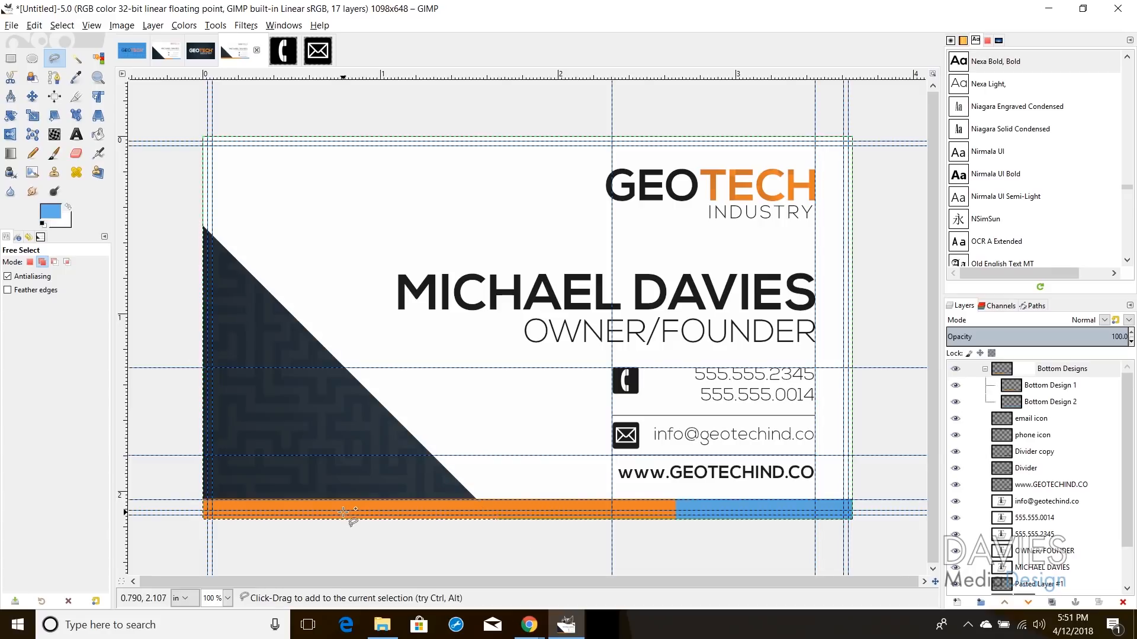
left_click(1042, 371)
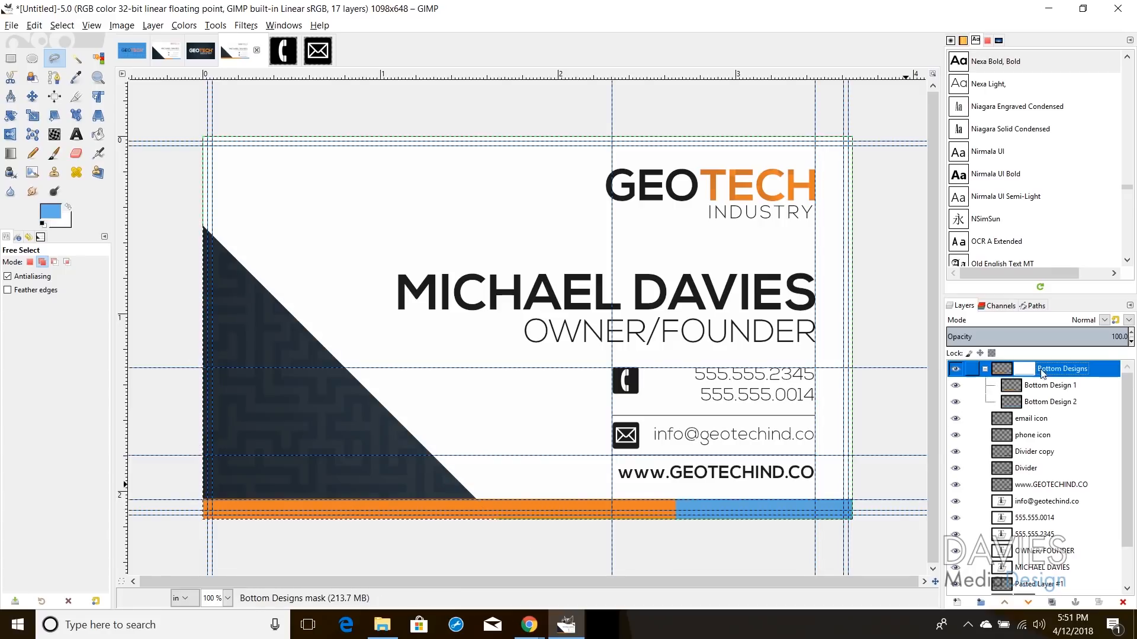
left_click(99, 135)
Step: Fill the triangular selection on the Bottom Designs mask with black
left_click(53, 214)
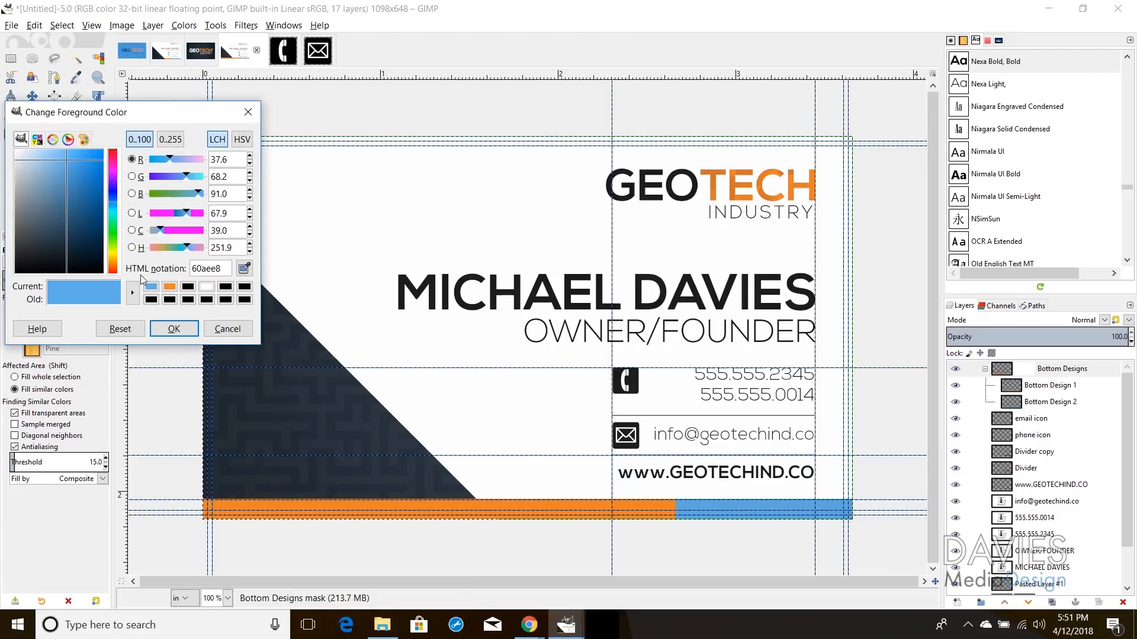
left_click(151, 299)
left_click(173, 328)
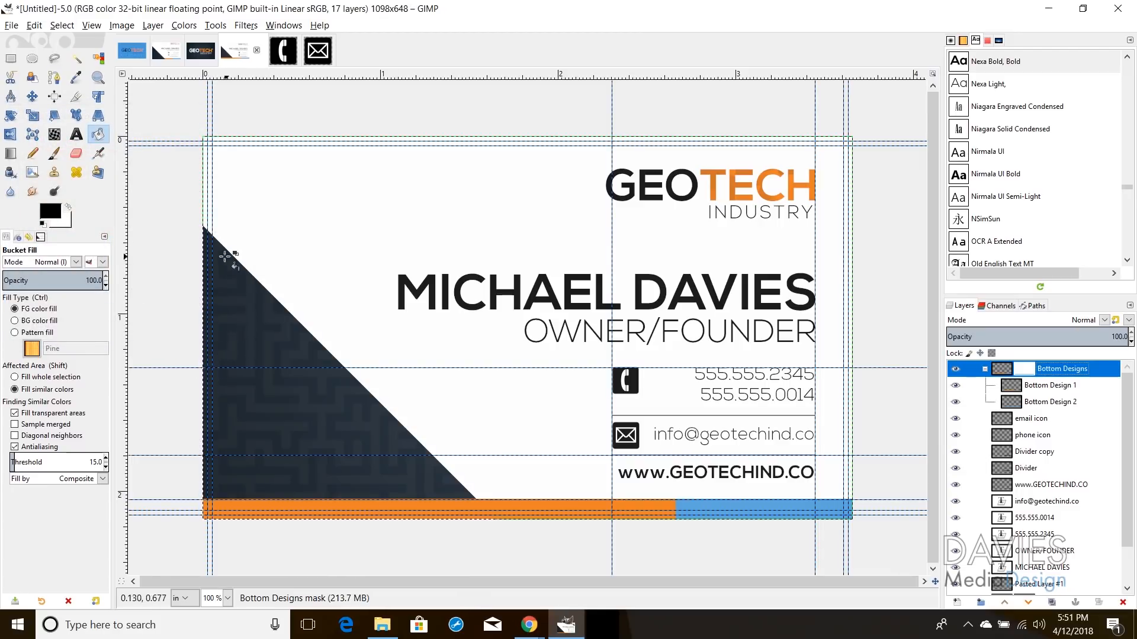
left_click(261, 333)
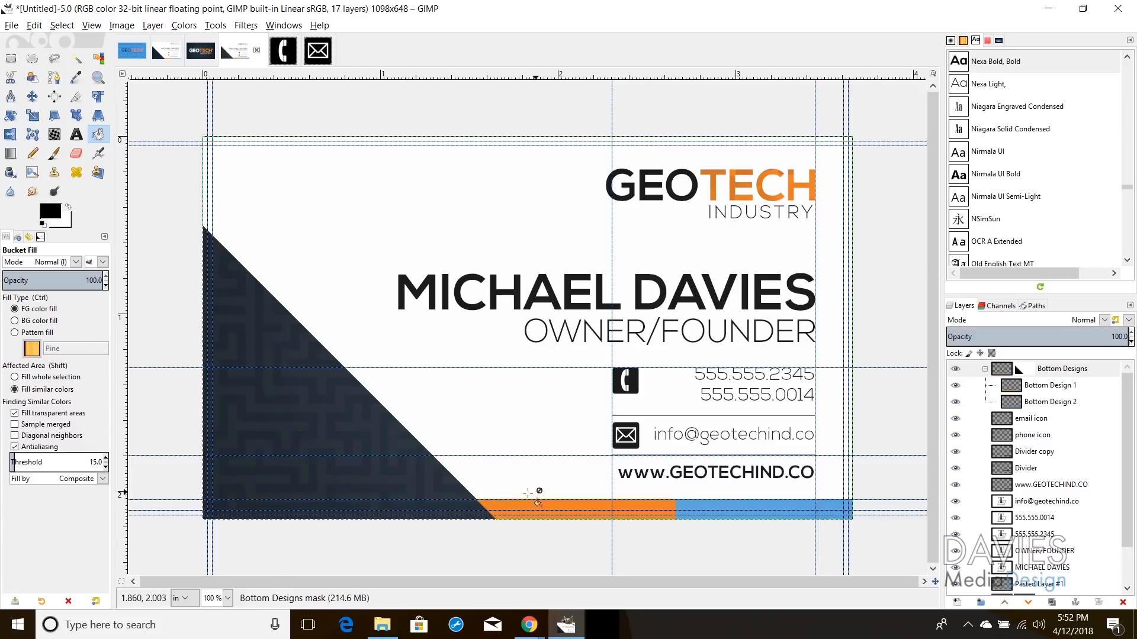
Step: Clear the selection and turn off the guides
left_click(62, 25)
left_click(88, 51)
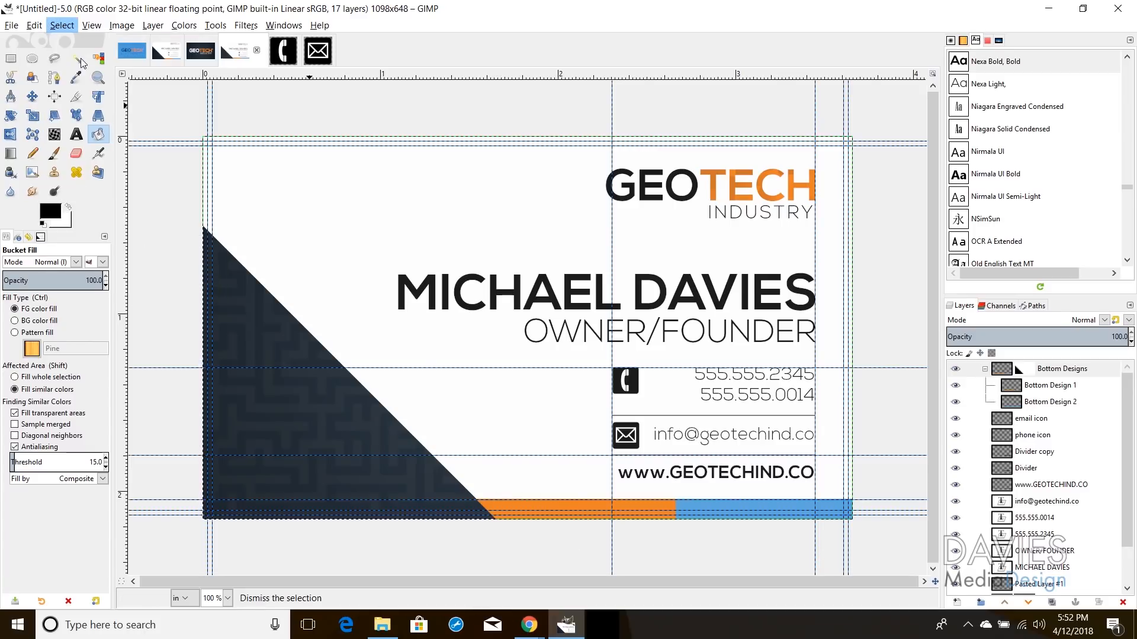
left_click(92, 26)
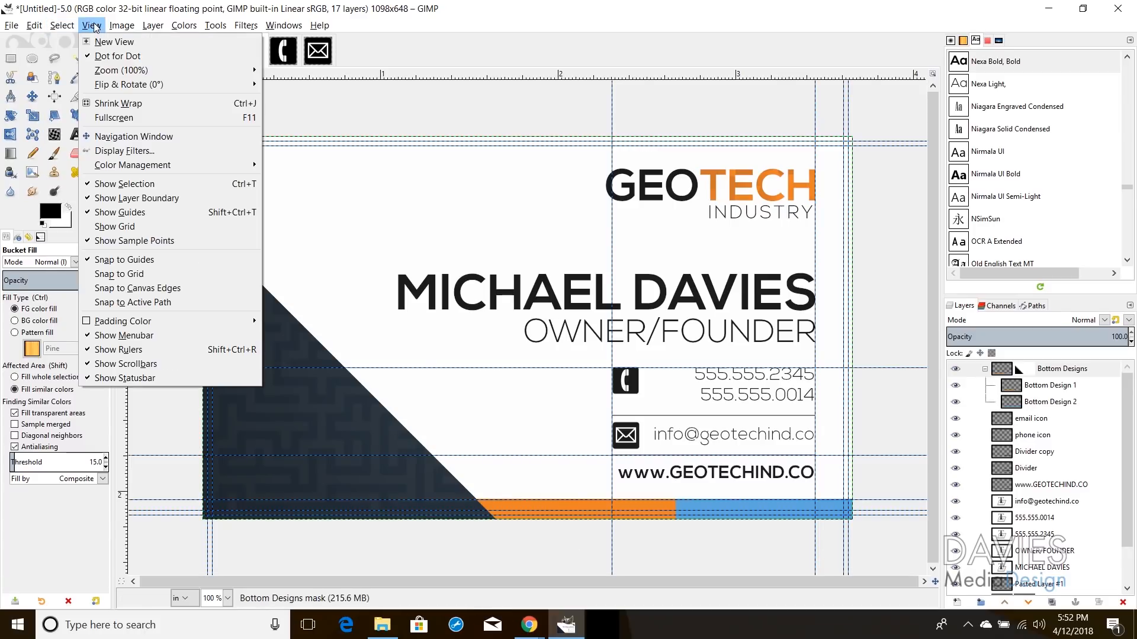
left_click(140, 213)
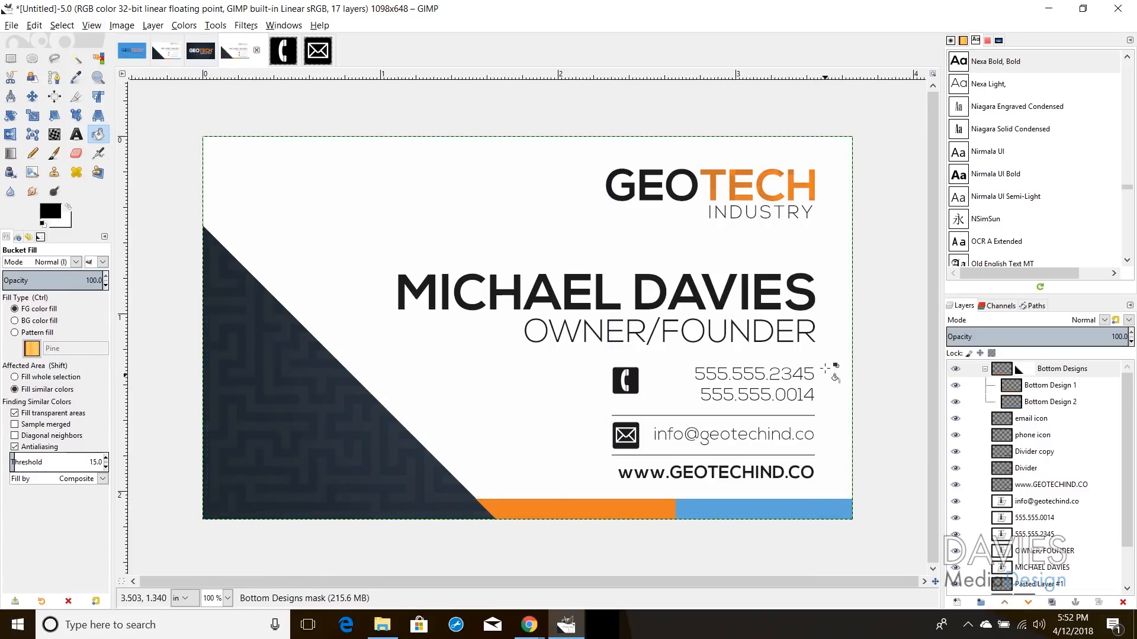
Step: Export the card as 'GIMP Business Card.pdf' in Portable Document Format
left_click(12, 26)
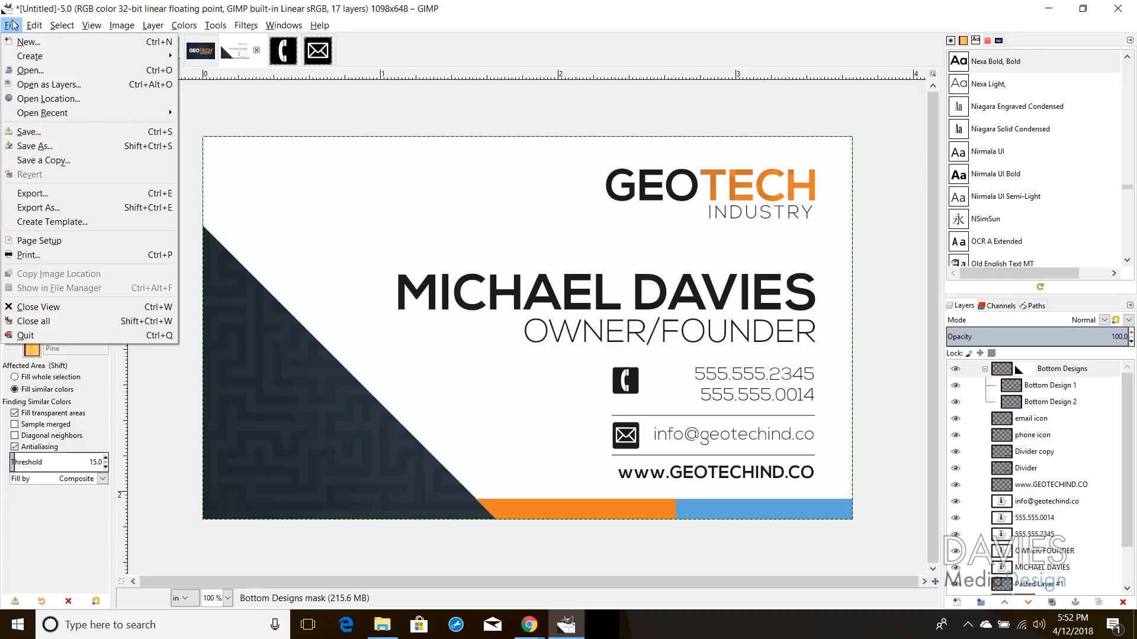
left_click(39, 208)
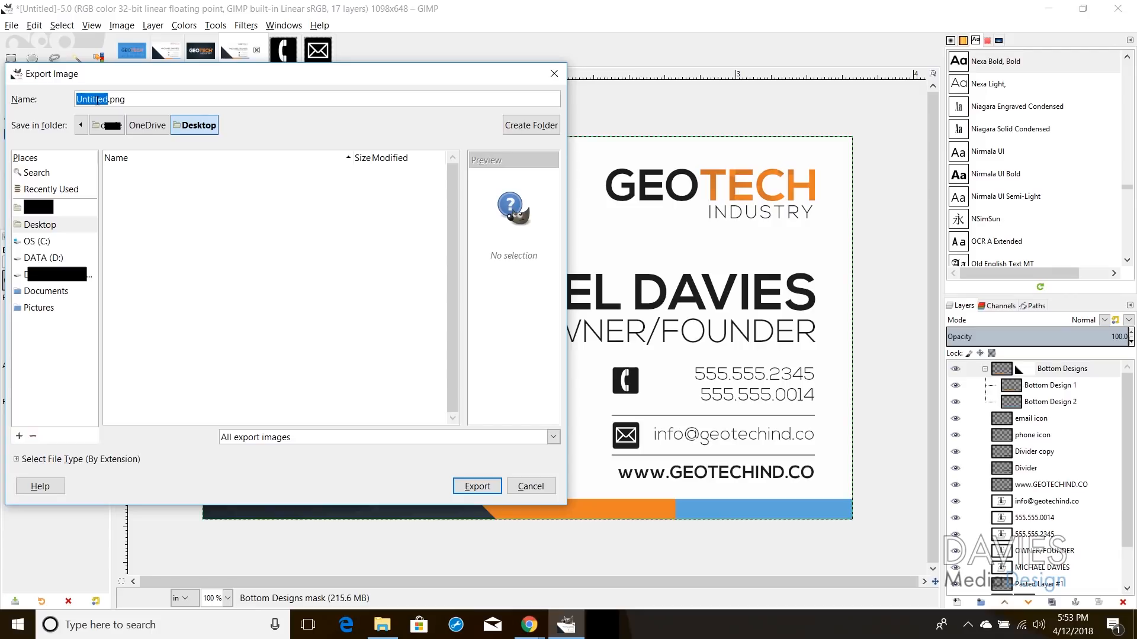
type("GIMP Business Card")
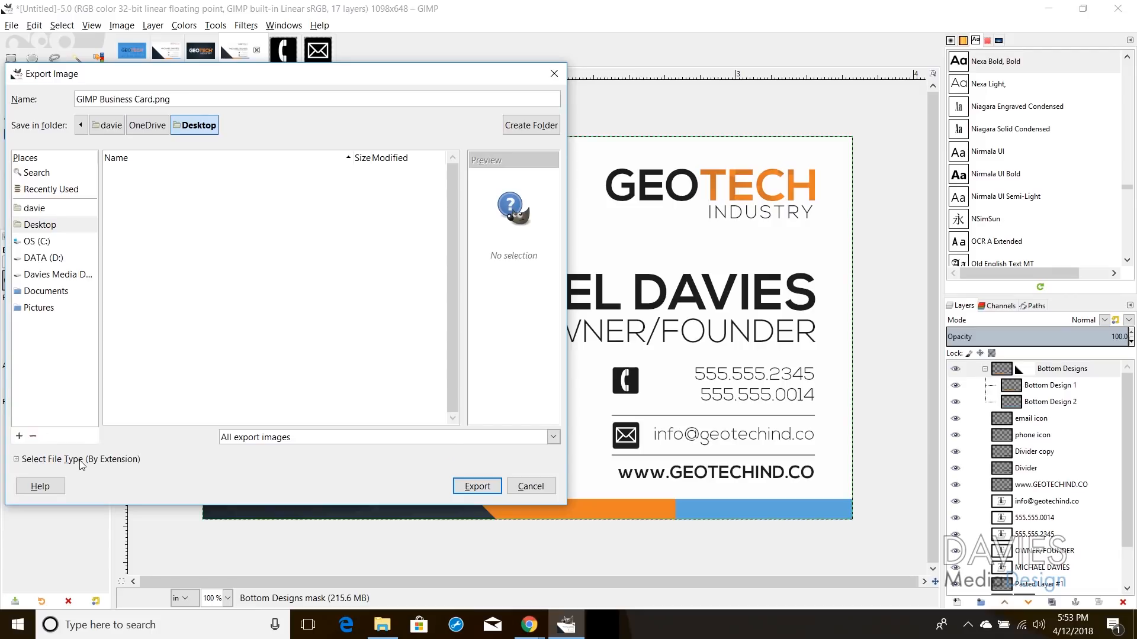
left_click(77, 459)
scroll(88, 441, "down", 5)
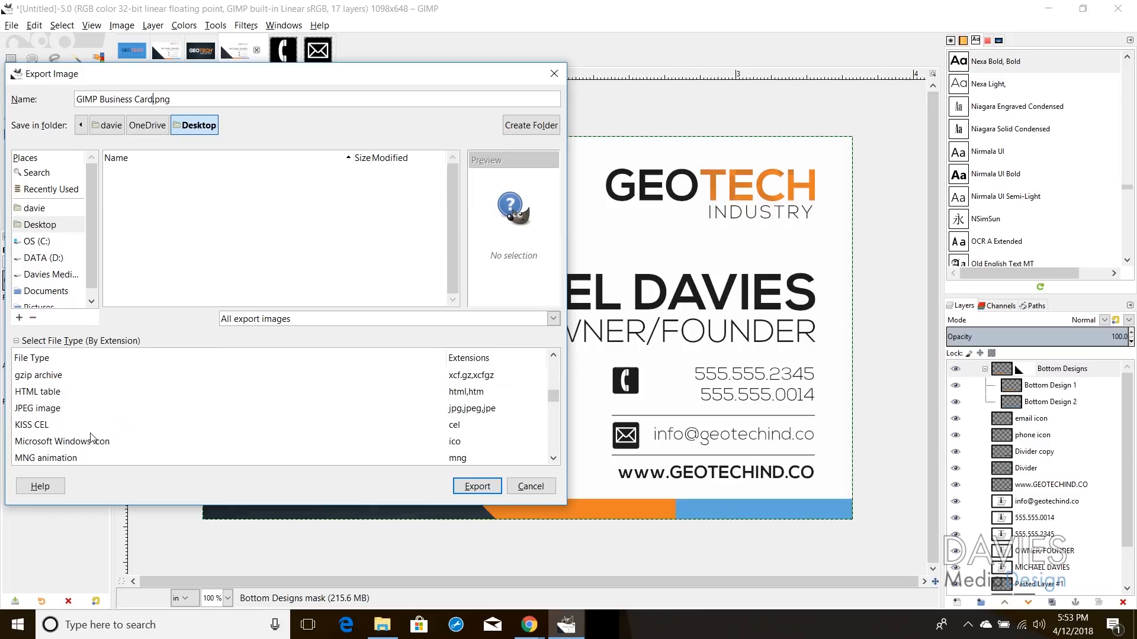
scroll(77, 437, "down", 3)
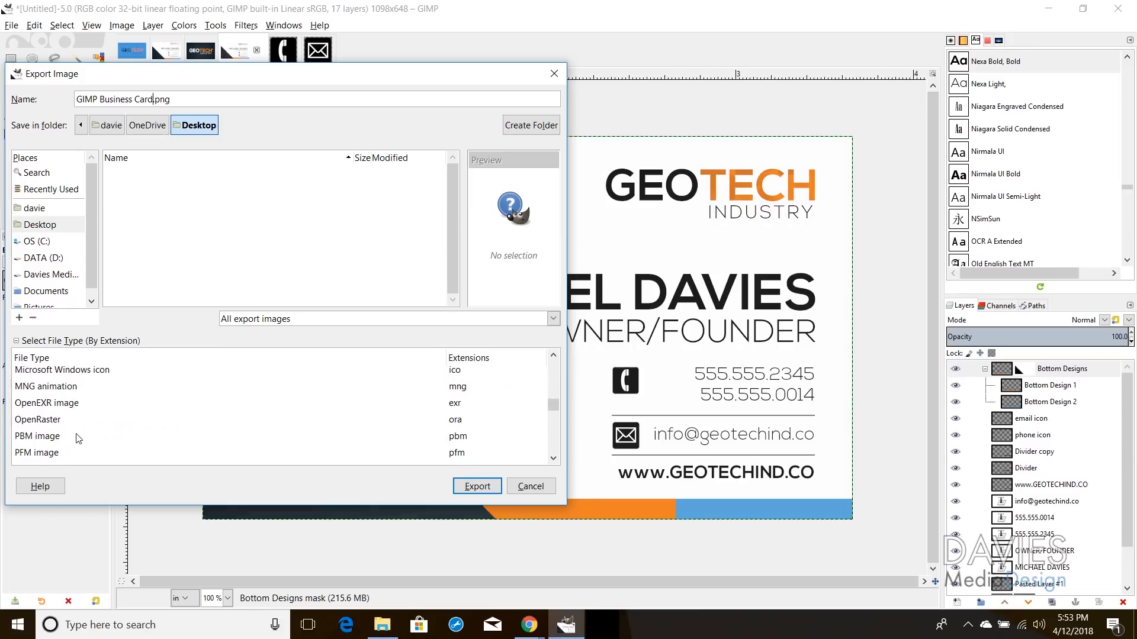
scroll(89, 426, "down", 1)
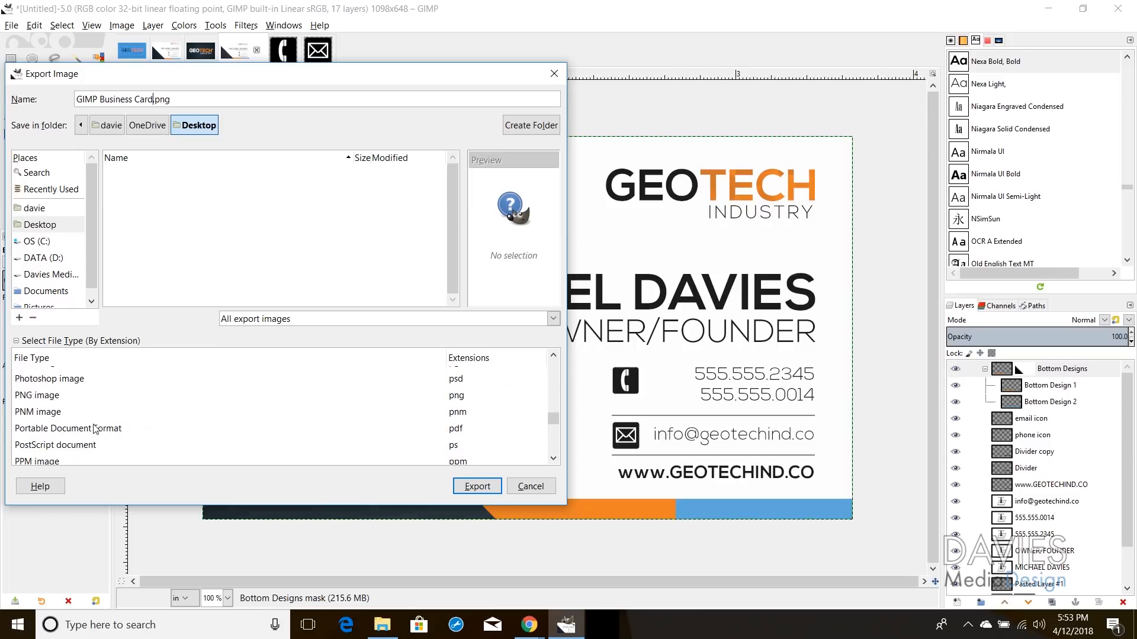
left_click(99, 429)
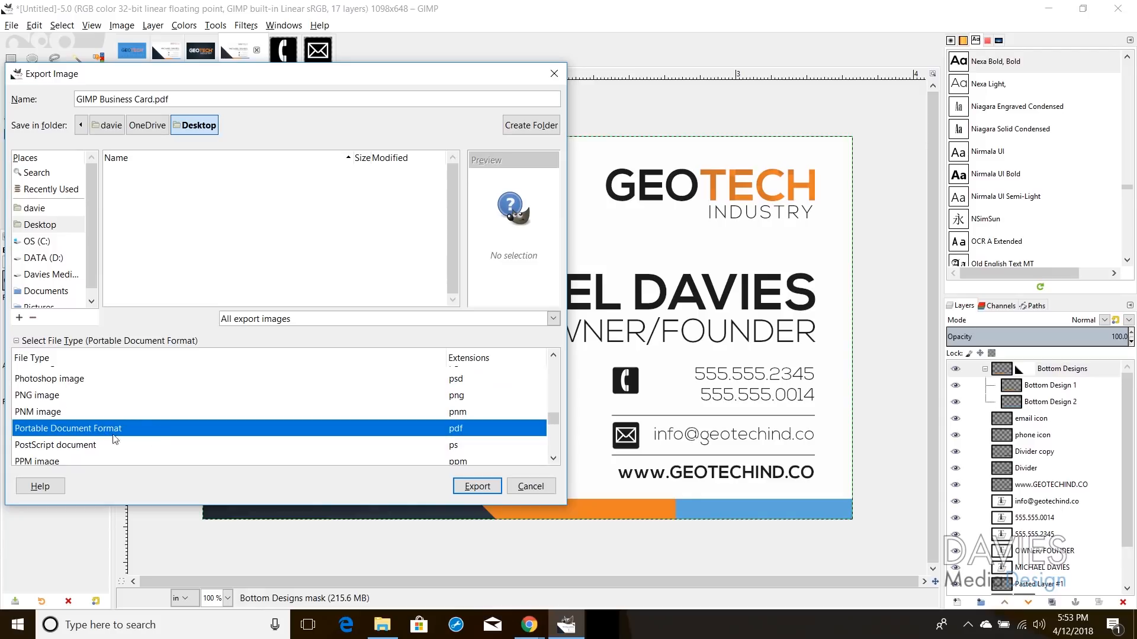
left_click(489, 486)
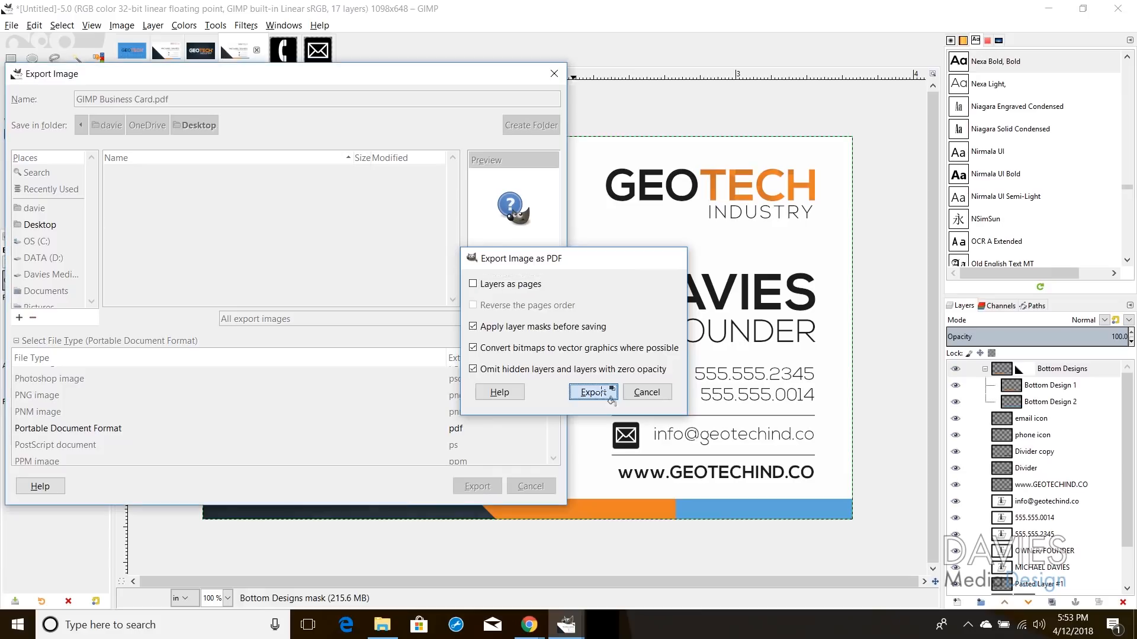
left_click(593, 392)
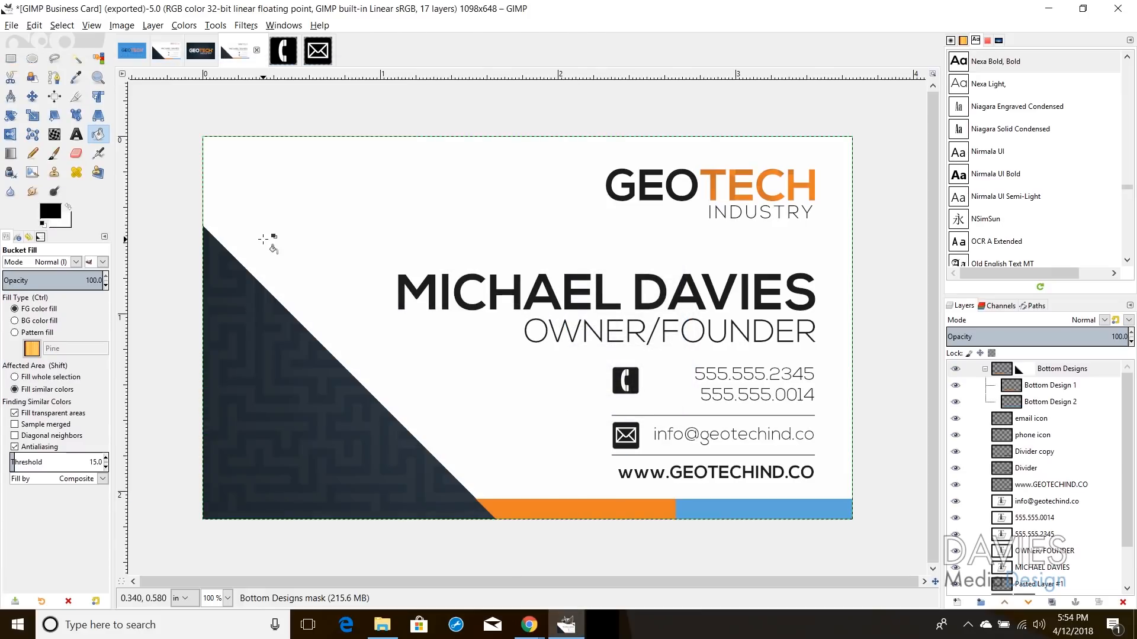